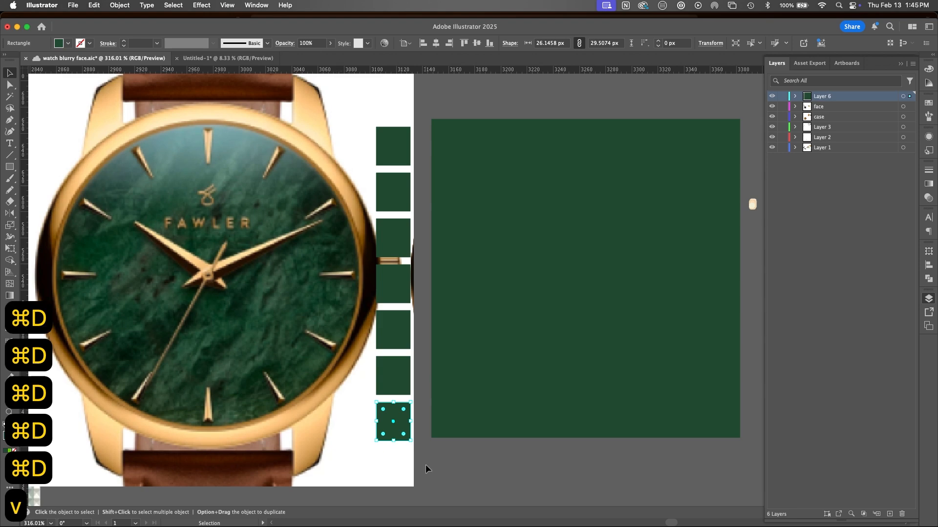
Step: Recolour the column of swatch squares beside the watch with different greens sampled from the watch face using the Eyedropper tool
{"action": "left_click", "coordinate": [427, 468]}
{"action": "key", "text": "i"}
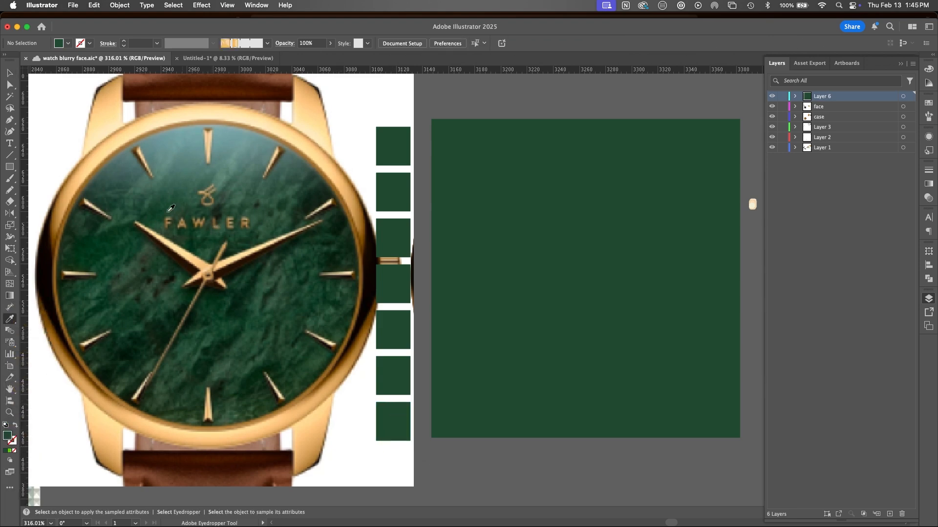
{"action": "left_click", "coordinate": [156, 184]}
{"action": "left_click", "coordinate": [393, 142], "text": "alt"}
{"action": "left_click", "coordinate": [228, 164]}
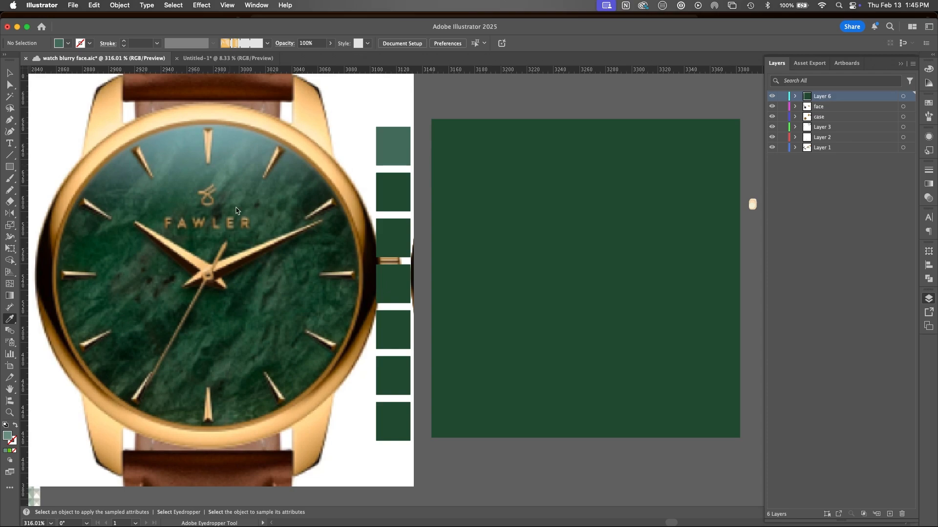
{"action": "left_click", "coordinate": [380, 187], "text": "alt"}
{"action": "left_click", "coordinate": [289, 257]}
{"action": "left_click", "coordinate": [383, 240], "text": "alt"}
{"action": "left_click", "coordinate": [394, 284], "text": "alt"}
{"action": "left_click", "coordinate": [393, 330], "text": "alt"}
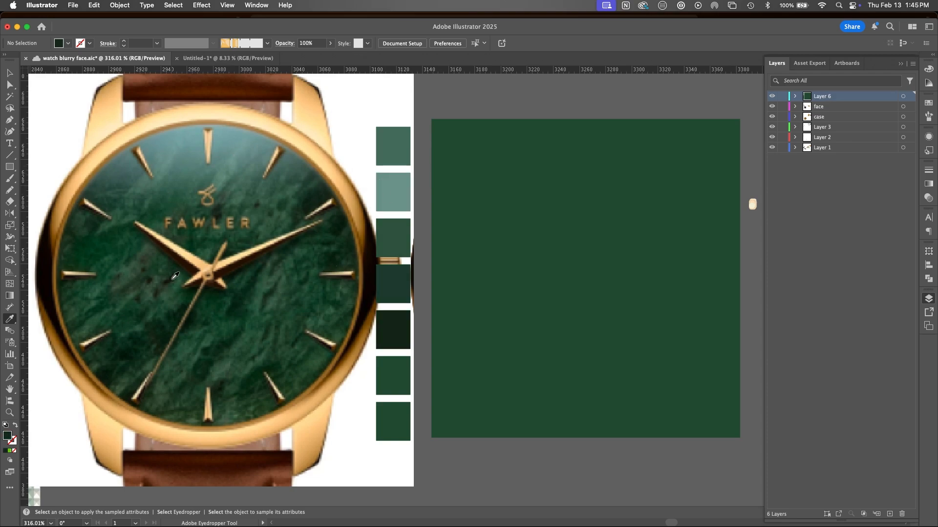
{"action": "left_click", "coordinate": [393, 377], "text": "alt"}
{"action": "left_click", "coordinate": [393, 421], "text": "alt"}
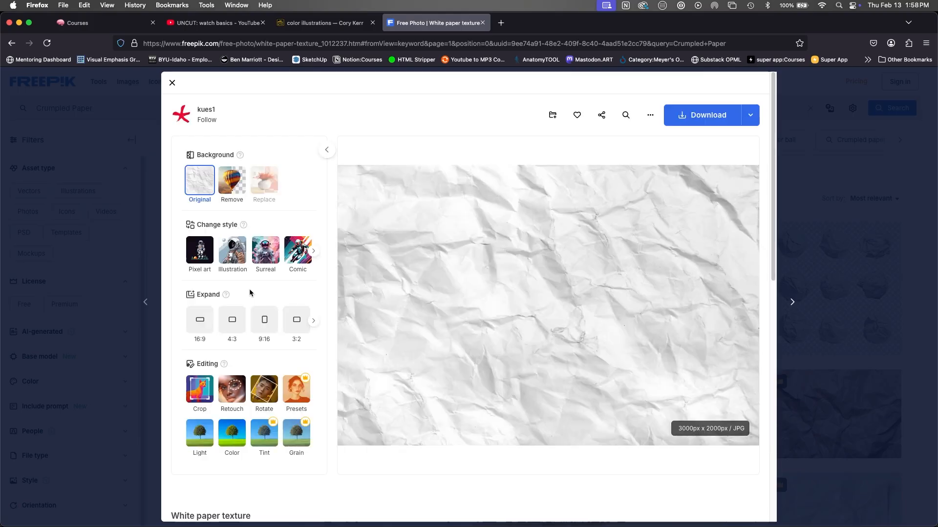
Step: Copy the white paper texture image from the Freepik page and switch to Photoshop
{"action": "right_click", "coordinate": [604, 320]}
{"action": "left_click", "coordinate": [650, 350]}
{"action": "key", "text": "super+Tab"}
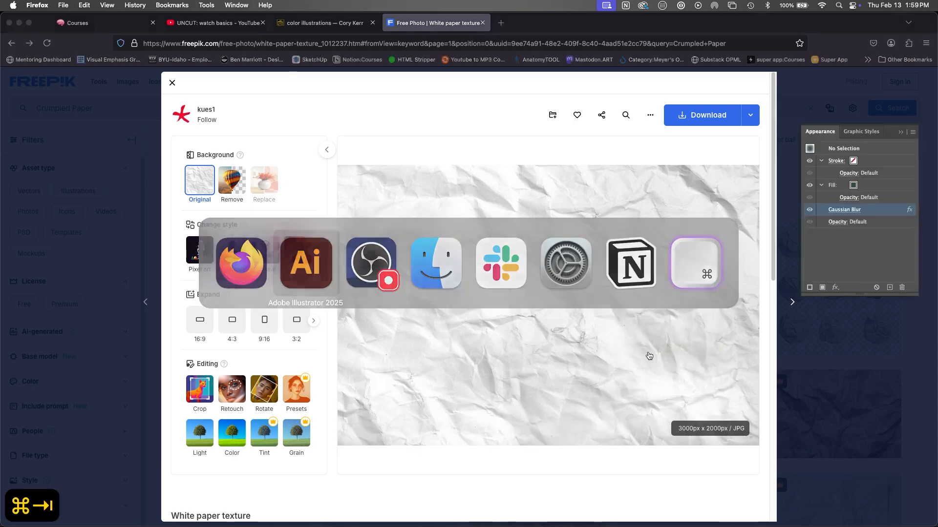
{"action": "key", "text": "super+space"}
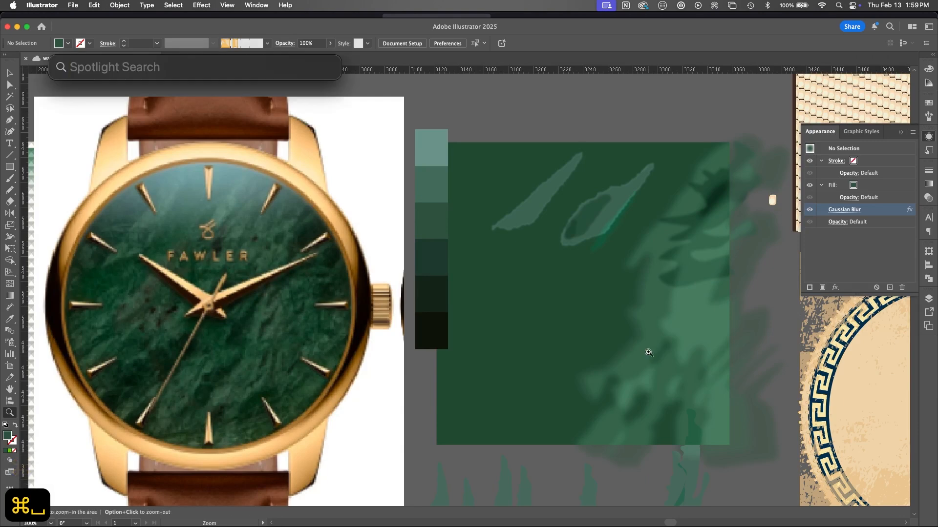
{"action": "type", "text": "photo"}
{"action": "key", "text": "Return"}
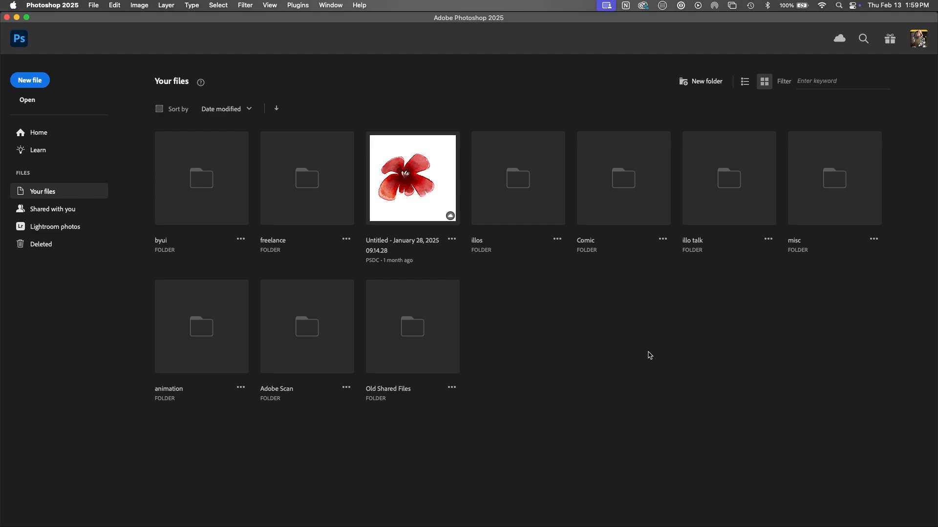
Step: Create a new 1380 × 920 px document and paste the copied paper texture into it
{"action": "key", "text": "super+n"}
{"action": "key", "text": "Return"}
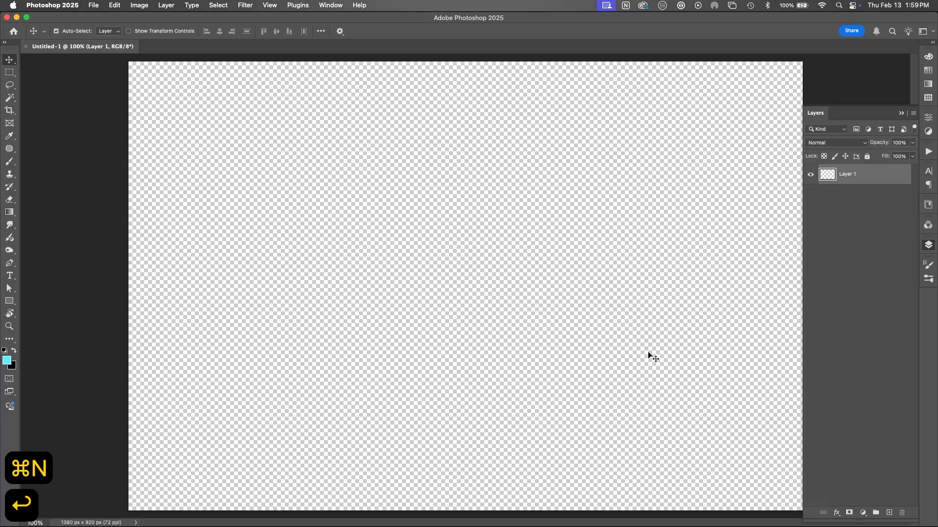
{"action": "key", "text": "super+v"}
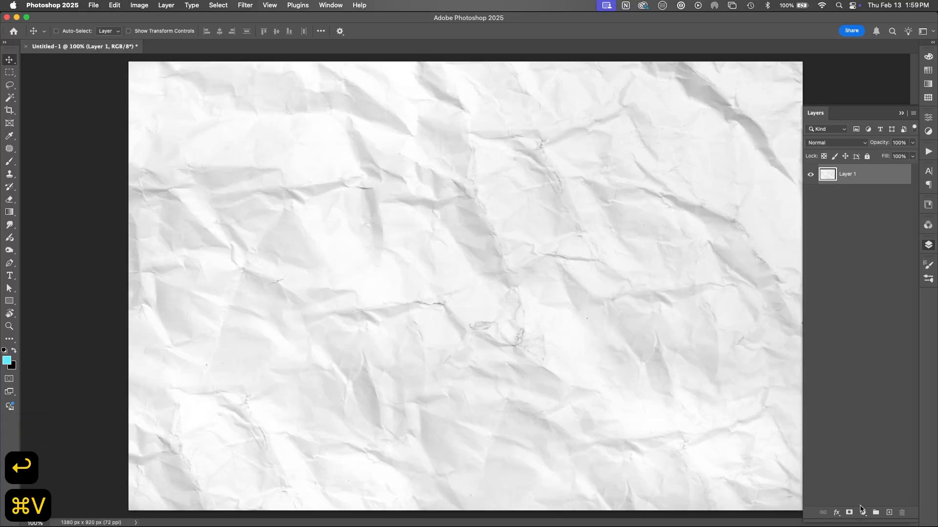
Step: Add a Threshold adjustment layer above the paper texture with a threshold level of 240
{"action": "left_click", "coordinate": [862, 512]}
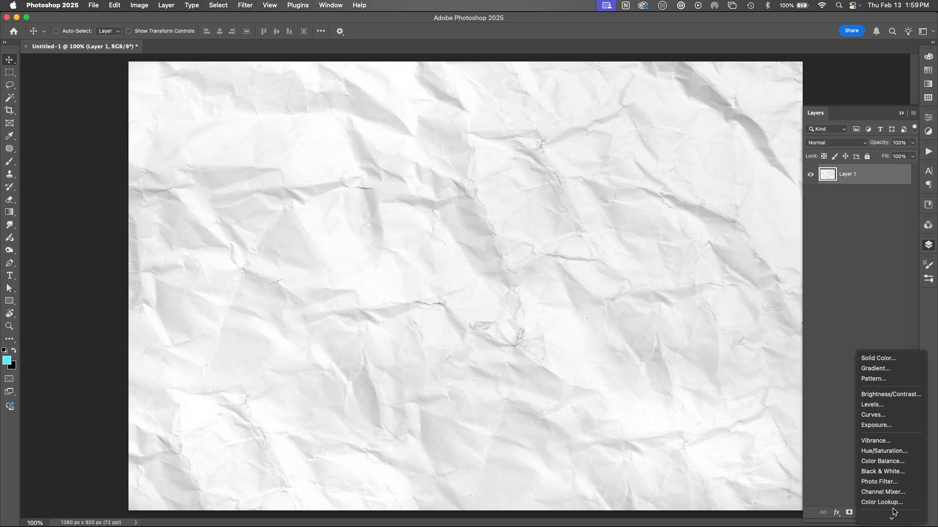
{"action": "mouse_move", "coordinate": [894, 513]}
{"action": "left_click", "coordinate": [881, 494]}
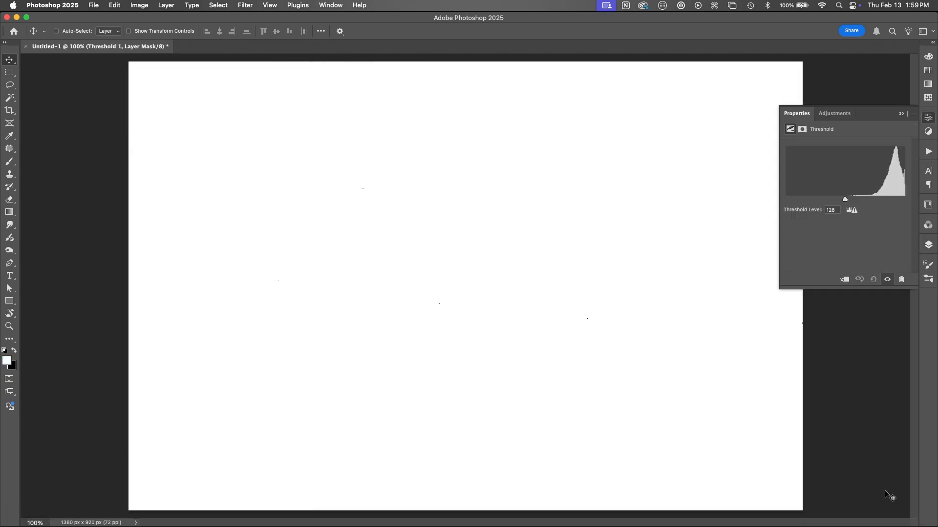
{"action": "left_click_drag", "start_coordinate": [845, 199], "coordinate": [898, 201]}
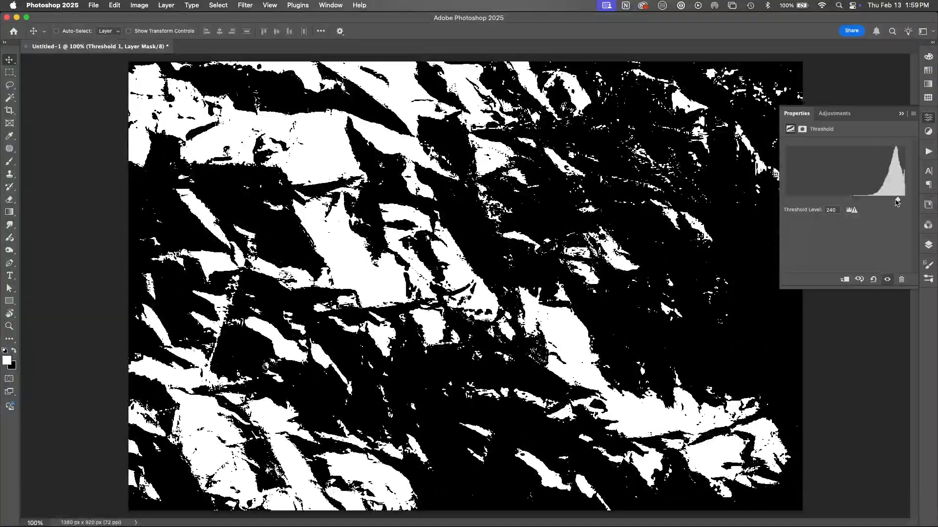
Step: Set the Threshold adjustment's level to 251 and stamp the visible result onto a new layer
{"action": "left_click", "coordinate": [929, 244]}
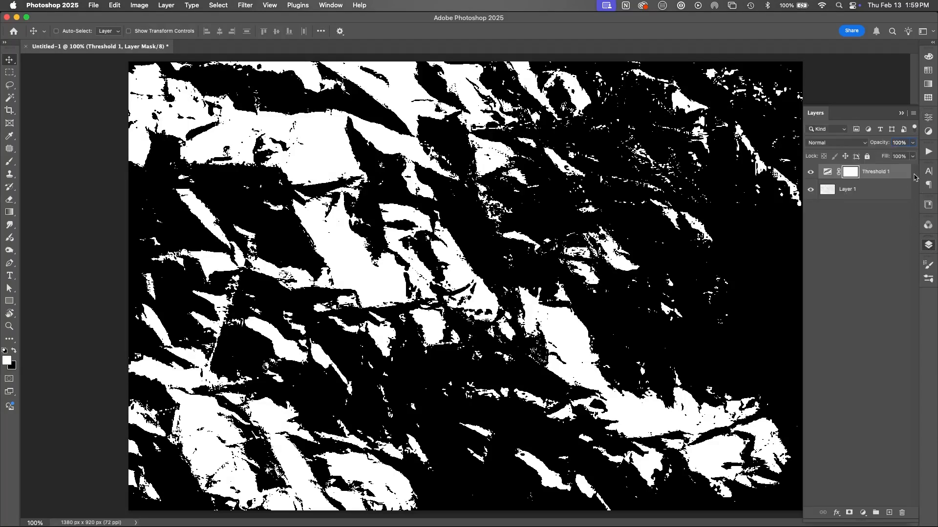
{"action": "double_click", "coordinate": [827, 171]}
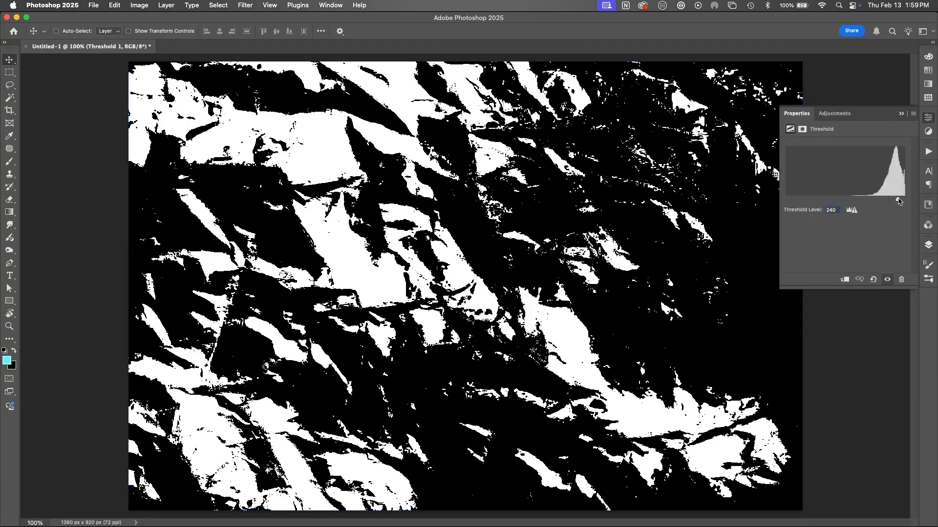
{"action": "left_click_drag", "start_coordinate": [897, 200], "coordinate": [902, 200]}
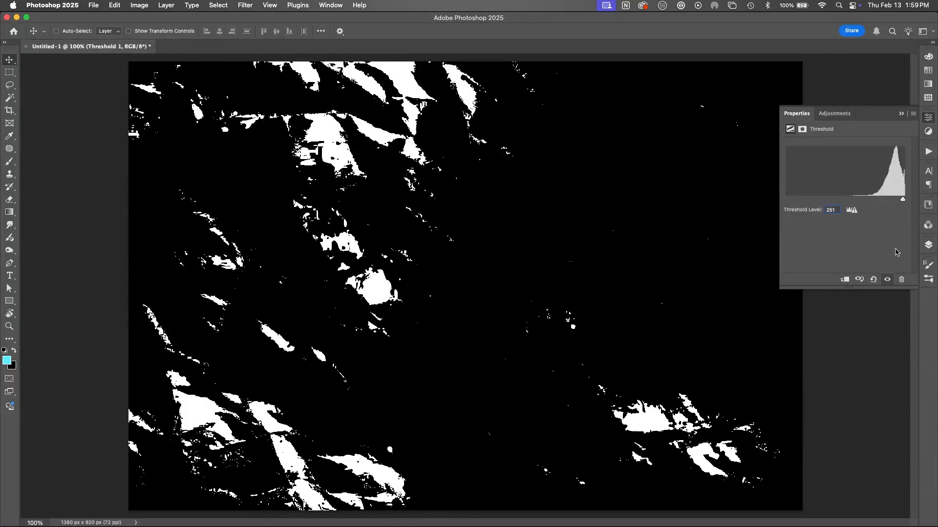
{"action": "left_click", "coordinate": [928, 246]}
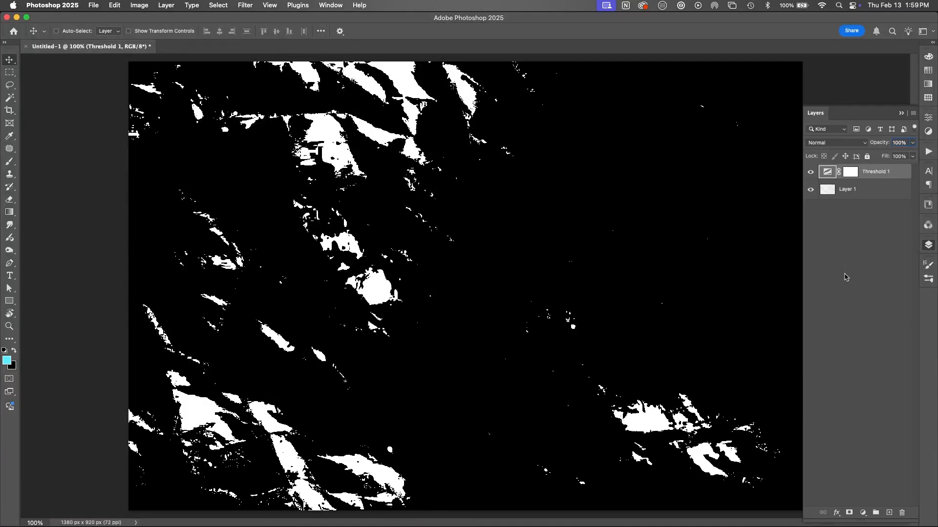
{"action": "key", "text": "alt+shift+super+e"}
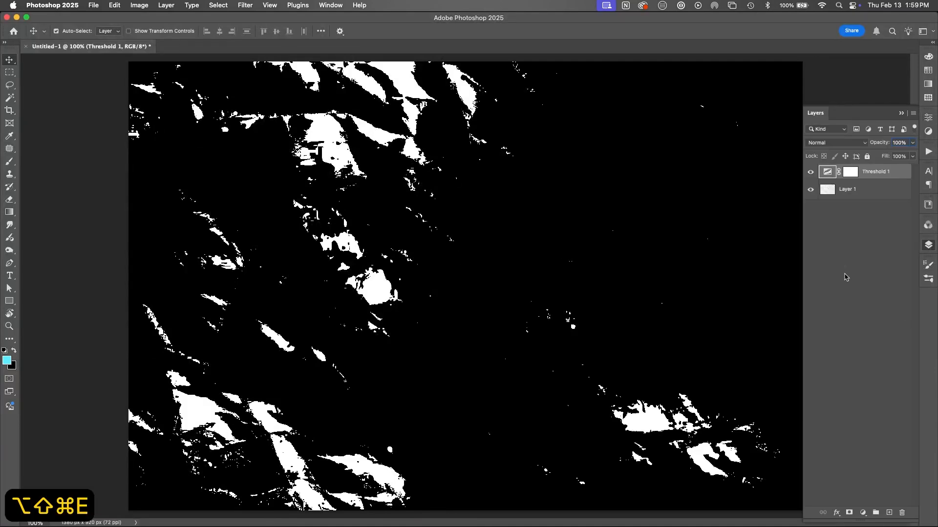
Step: With Layer 2 hidden, lower the Threshold level until the white areas spread widely, and stamp the visible result onto a new layer
{"action": "double_click", "coordinate": [825, 192]}
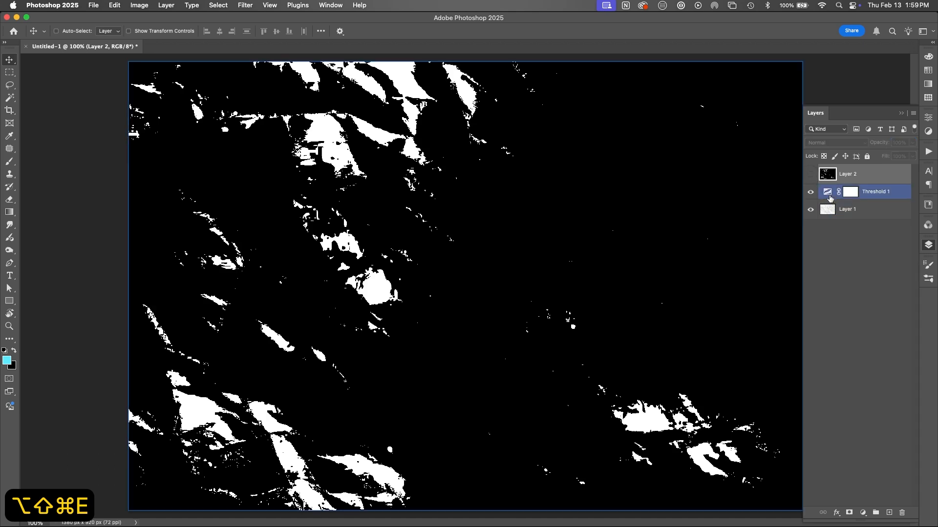
{"action": "left_click_drag", "start_coordinate": [902, 199], "coordinate": [894, 201]}
{"action": "key", "text": "alt+shift+super+e"}
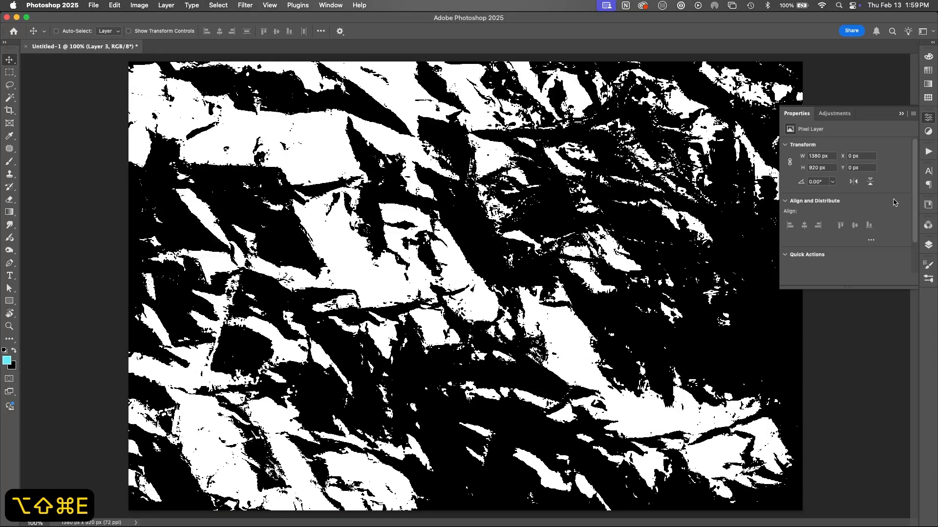
Step: With Layer 3 hidden, set the Threshold level to 227 and stamp the visible result onto a new layer
{"action": "left_click", "coordinate": [928, 245]}
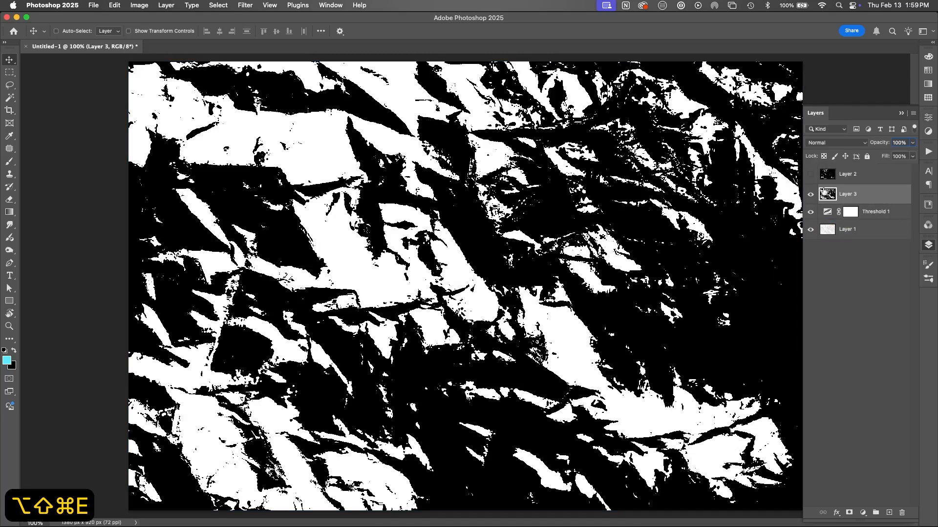
{"action": "left_click", "coordinate": [827, 212]}
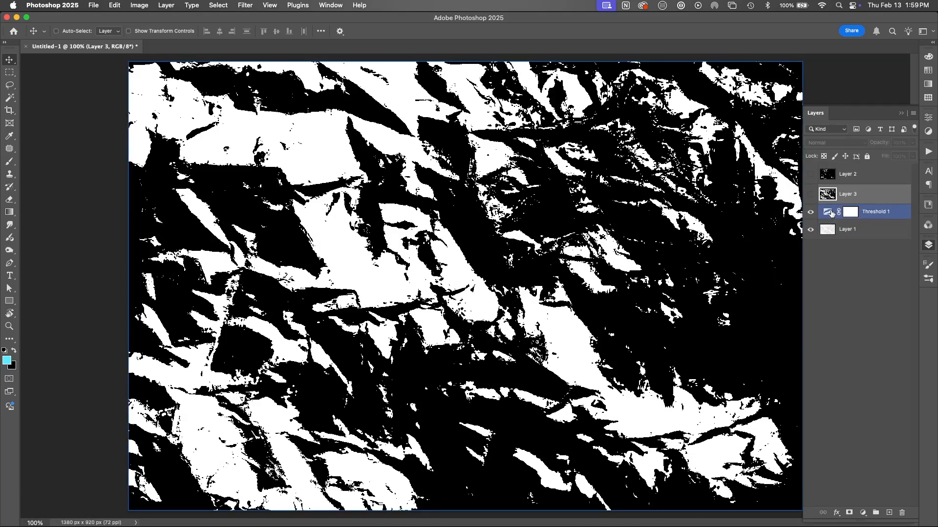
{"action": "left_click_drag", "start_coordinate": [897, 204], "coordinate": [891, 204]}
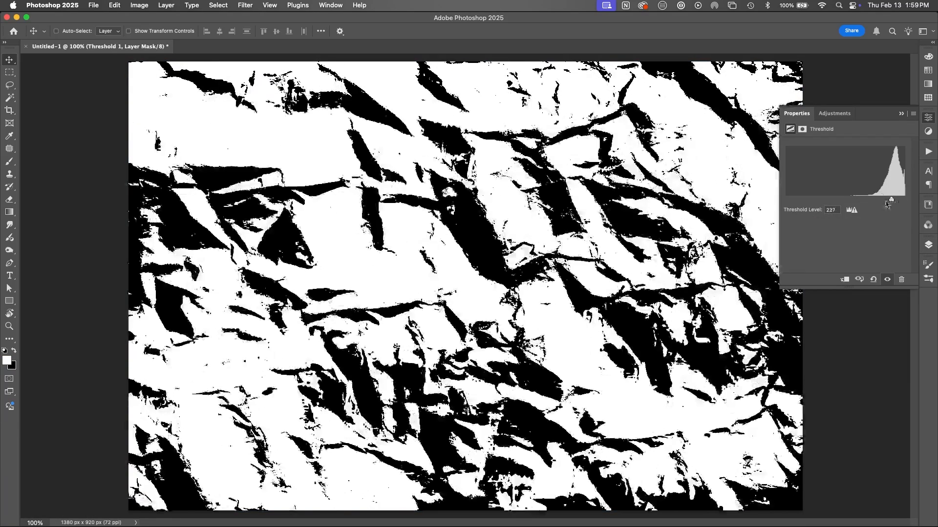
{"action": "key", "text": "alt+shift+super+e"}
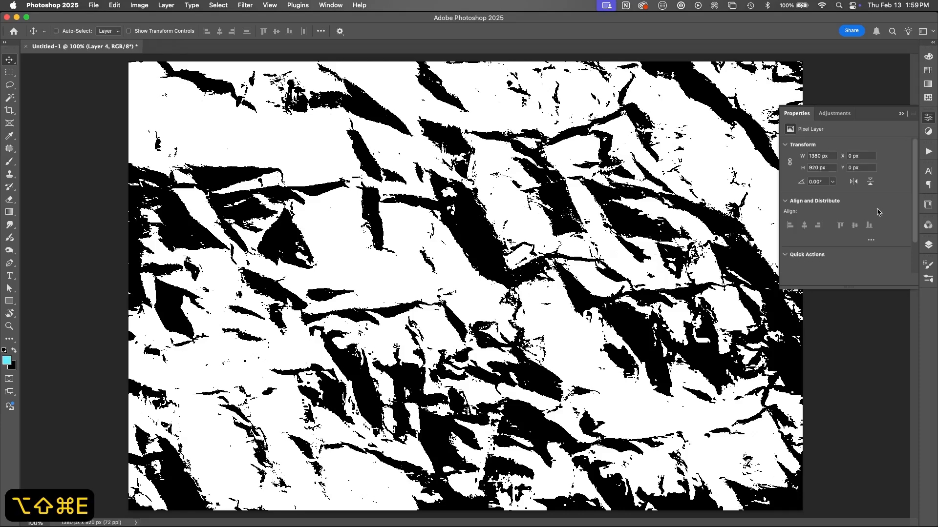
Step: With Layer 4 hidden, set the Threshold level to 209 and stamp the visible result onto a new layer
{"action": "left_click", "coordinate": [928, 245]}
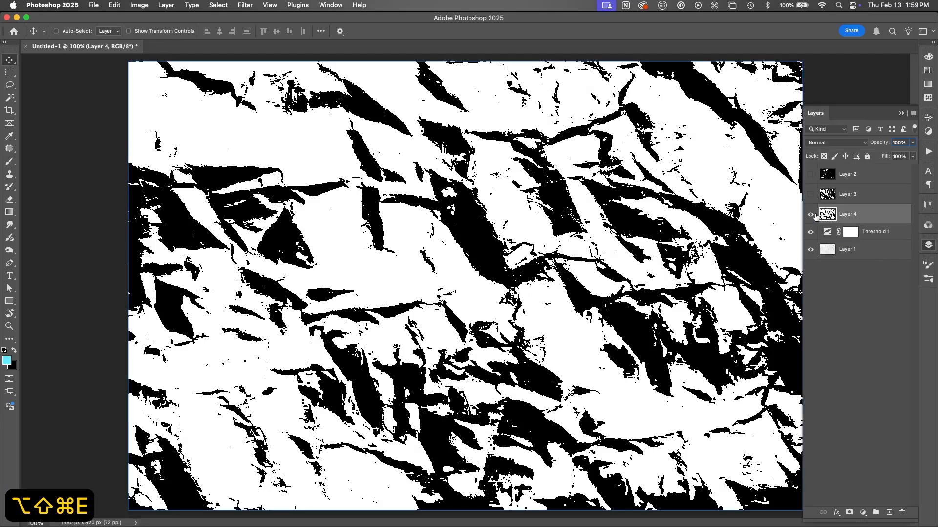
{"action": "left_click", "coordinate": [827, 233]}
{"action": "double_click", "coordinate": [828, 234]}
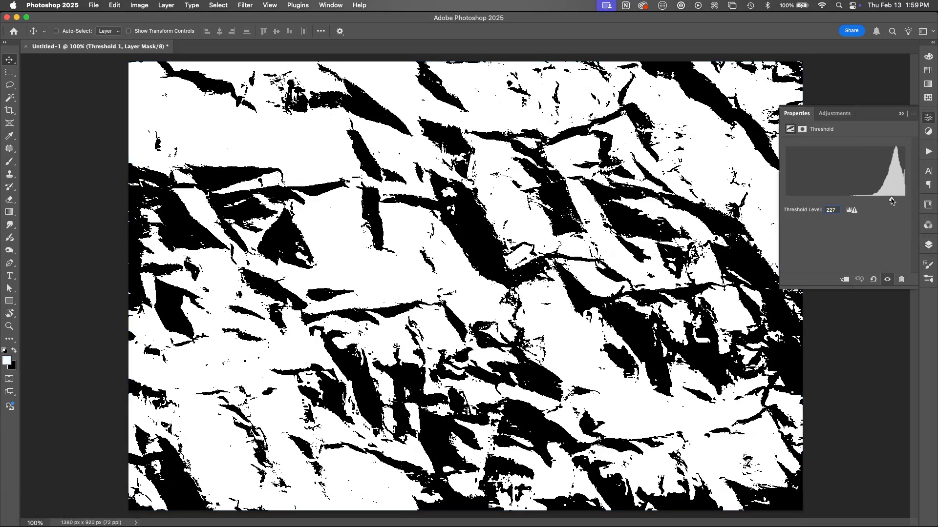
{"action": "left_click_drag", "start_coordinate": [891, 200], "coordinate": [883, 199]}
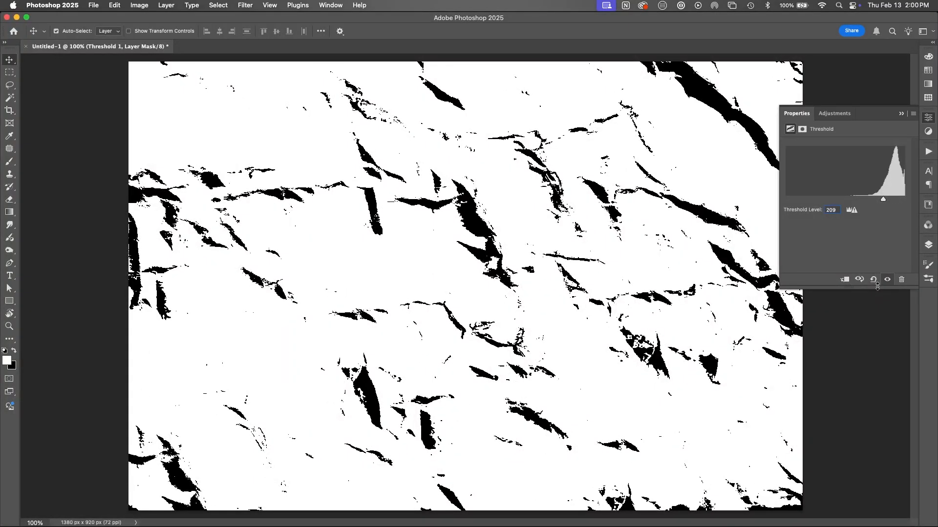
{"action": "key", "text": "alt+shift+super+e"}
Step: Make the hidden Layers 2, 3 and 4 visible again and select Layer 2
{"action": "left_click", "coordinate": [928, 245]}
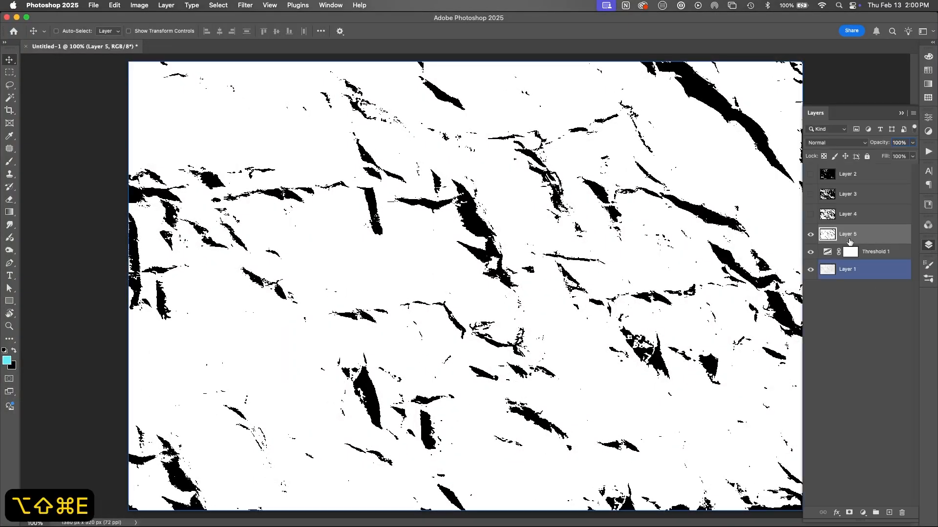
{"action": "left_click_drag", "start_coordinate": [810, 214], "coordinate": [811, 174]}
{"action": "left_click", "coordinate": [845, 176]}
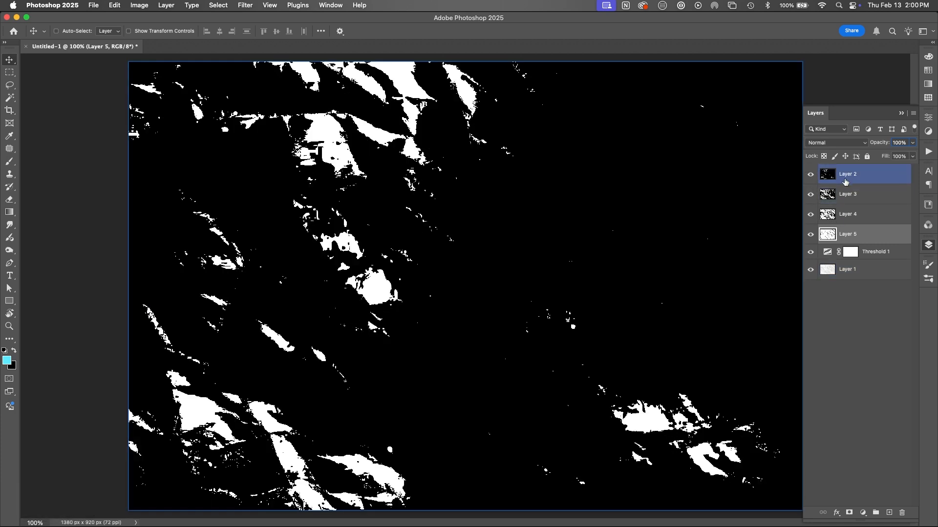
{"action": "left_click", "coordinate": [840, 214]}
{"action": "left_click", "coordinate": [833, 236]}
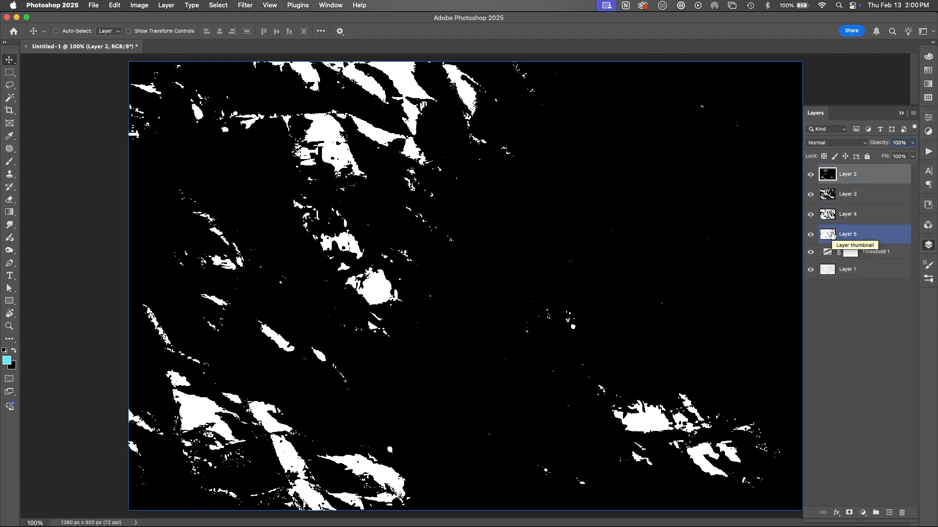
Step: Switch to Illustrator and close the watch blurry face document
{"action": "key", "text": "super+Tab"}
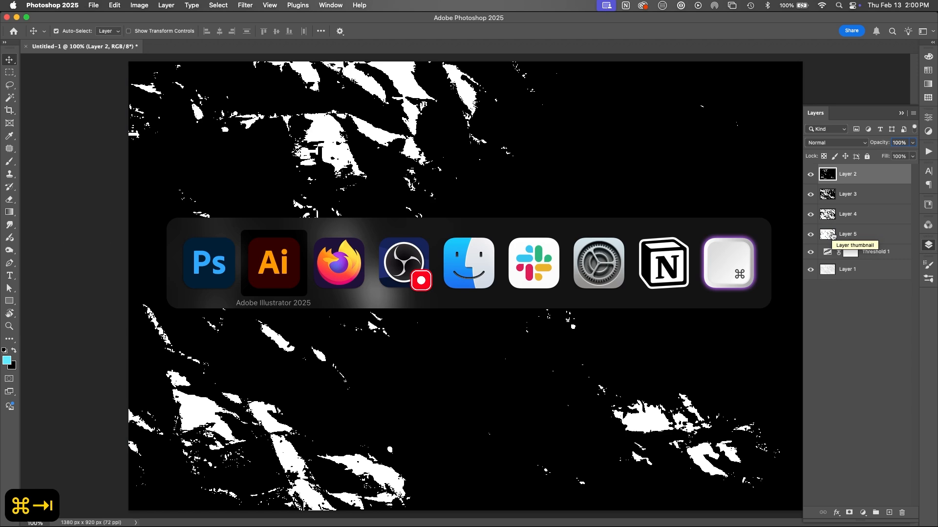
{"action": "key", "text": "v"}
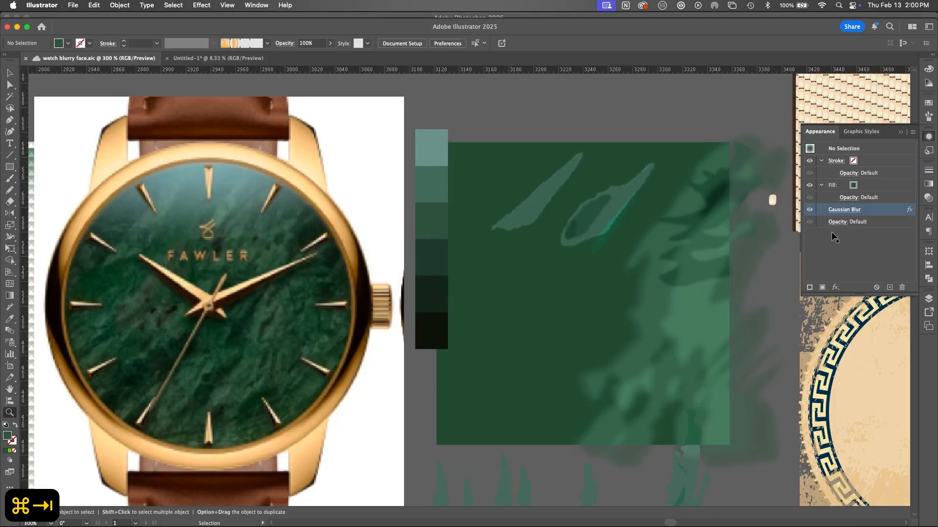
{"action": "key", "text": "super+w"}
{"action": "key", "text": "super+w"}
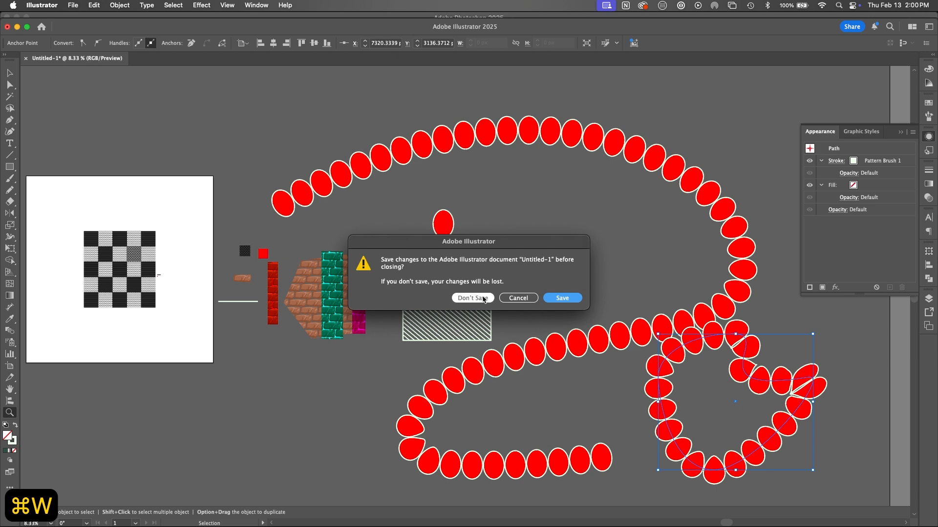
Step: Close the Untitled-1 document, saving it as a cloud document in the byui folder
{"action": "left_click", "coordinate": [550, 299]}
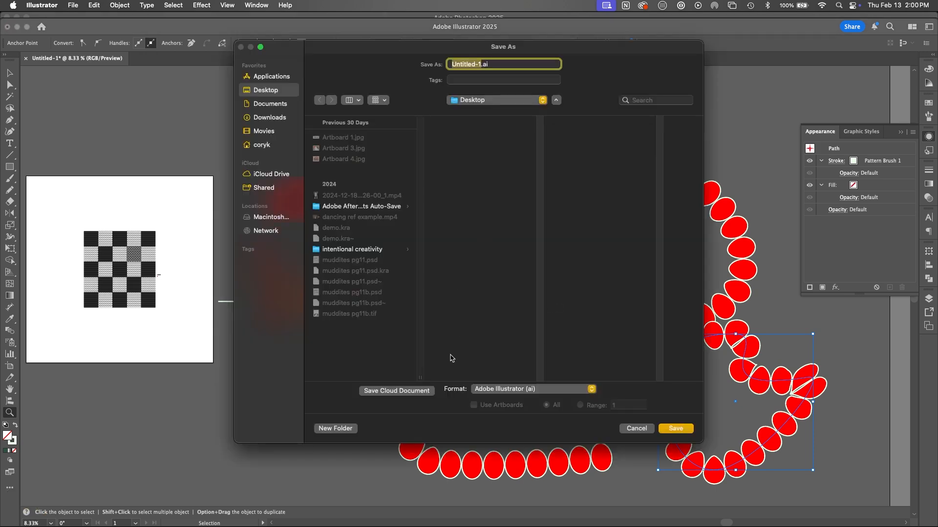
{"action": "left_click", "coordinate": [411, 391]}
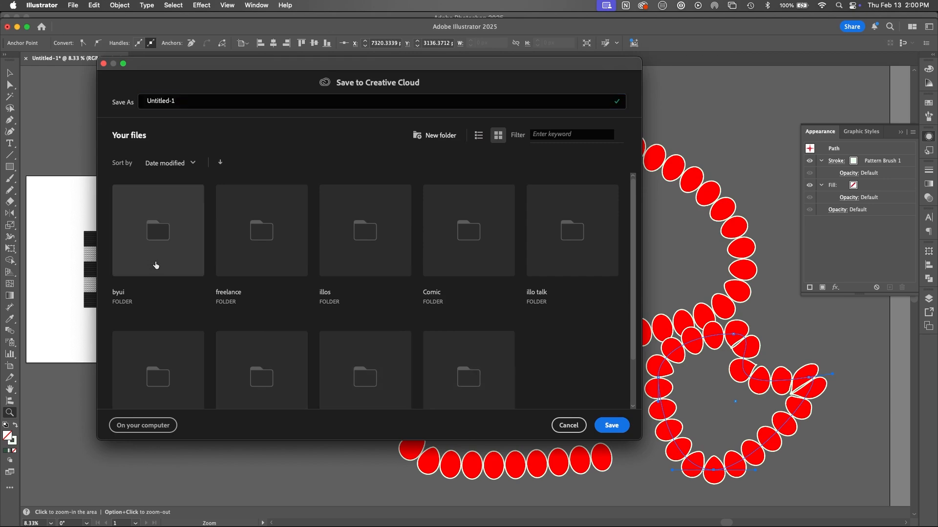
{"action": "double_click", "coordinate": [155, 265]}
{"action": "left_click", "coordinate": [612, 426]}
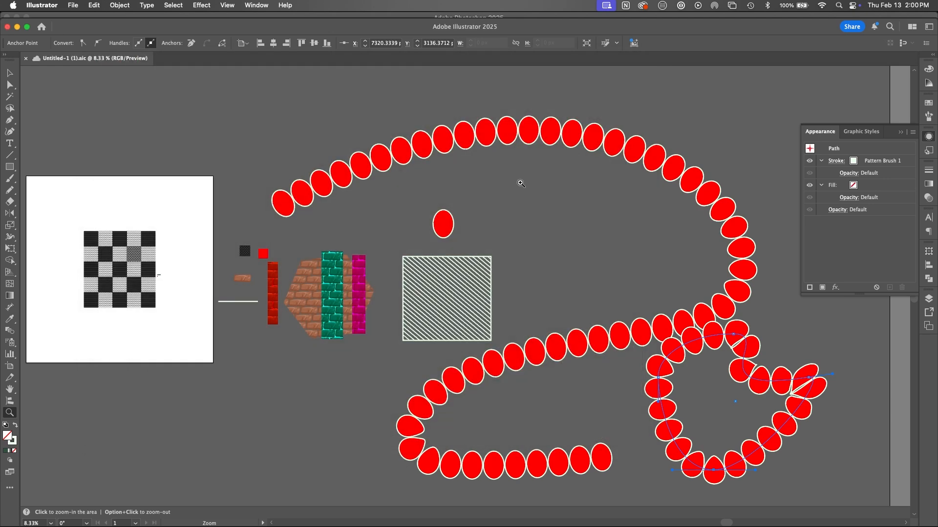
Step: Close the open document and create a new 2000 x 2000 px web document
{"action": "key", "text": "super+w"}
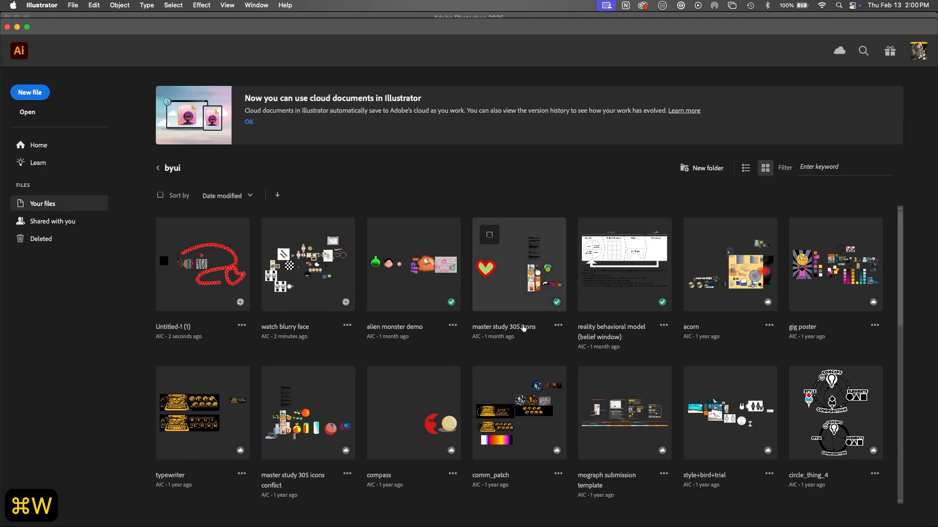
{"action": "key", "text": "super+n"}
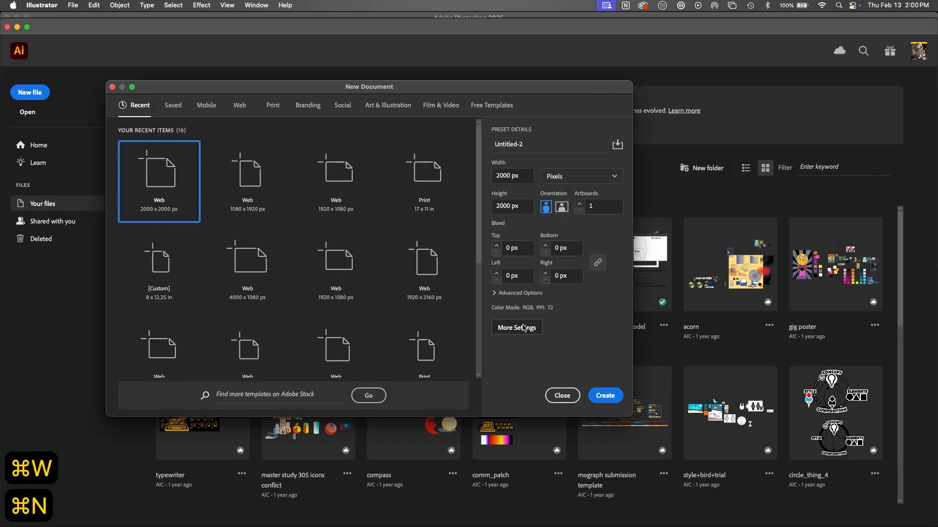
{"action": "left_click", "coordinate": [601, 396]}
Step: Remove the pasted crumpled-paper photo, then copy all of Layer 2 in Photoshop and paste it into the new Illustrator document
{"action": "key", "text": "super+v"}
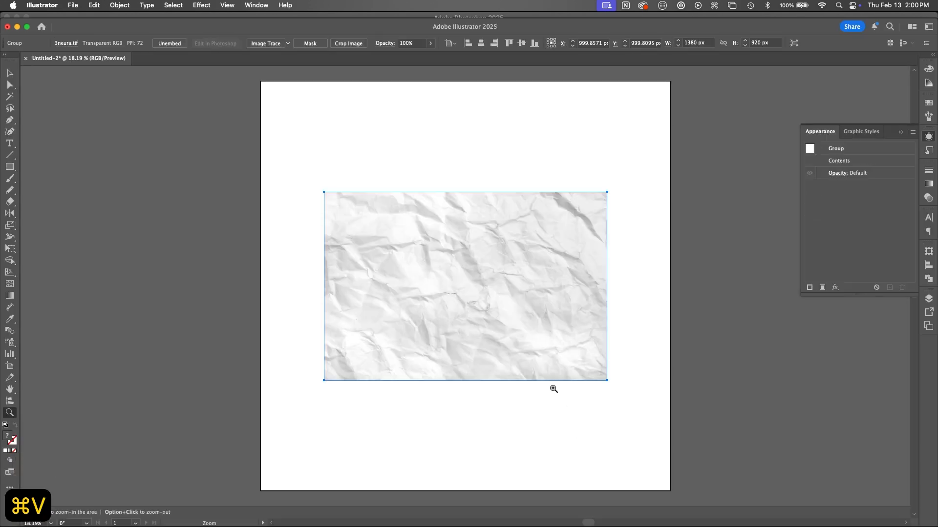
{"action": "key", "text": "BackSpace"}
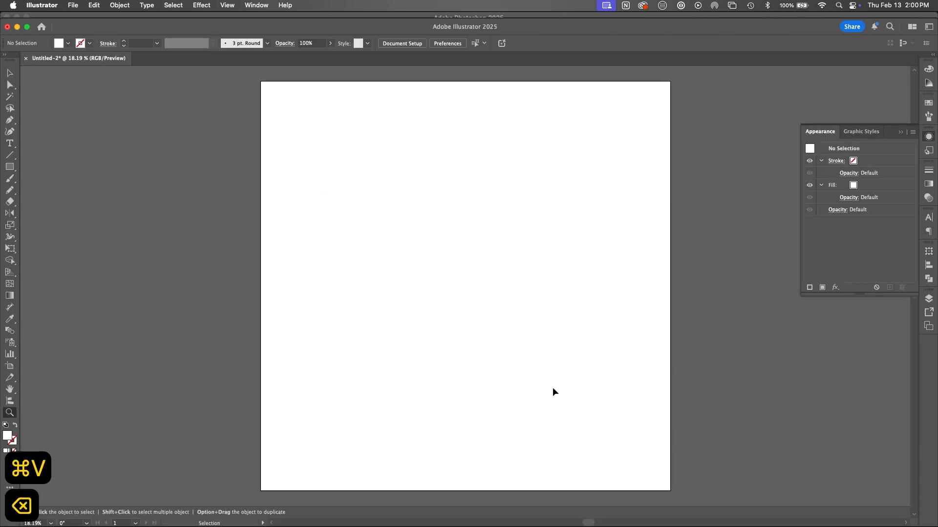
{"action": "key", "text": "super+Tab"}
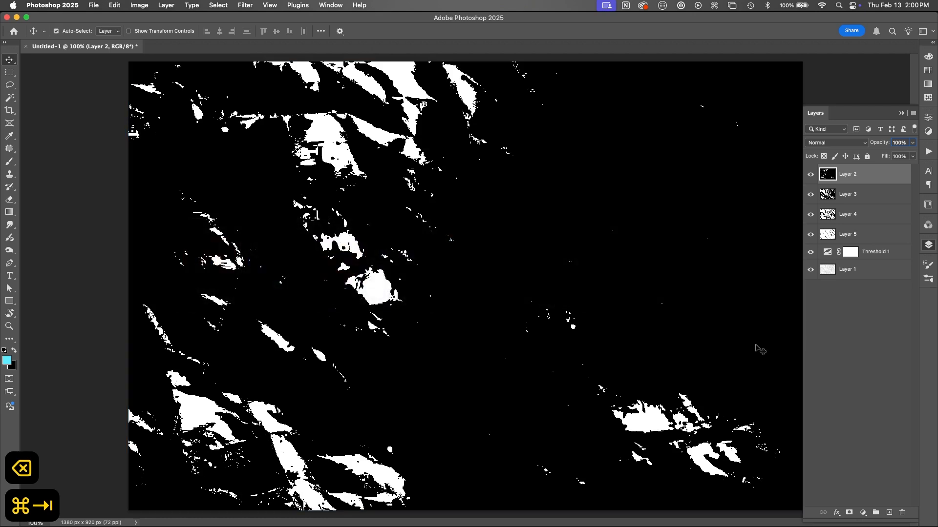
{"action": "key", "text": "super+a"}
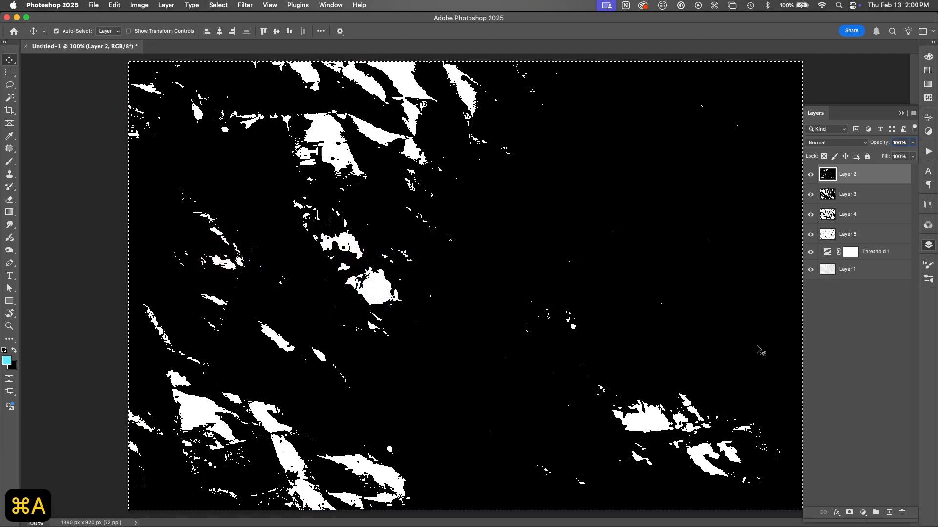
{"action": "key", "text": "super+c"}
{"action": "key", "text": "super+Tab"}
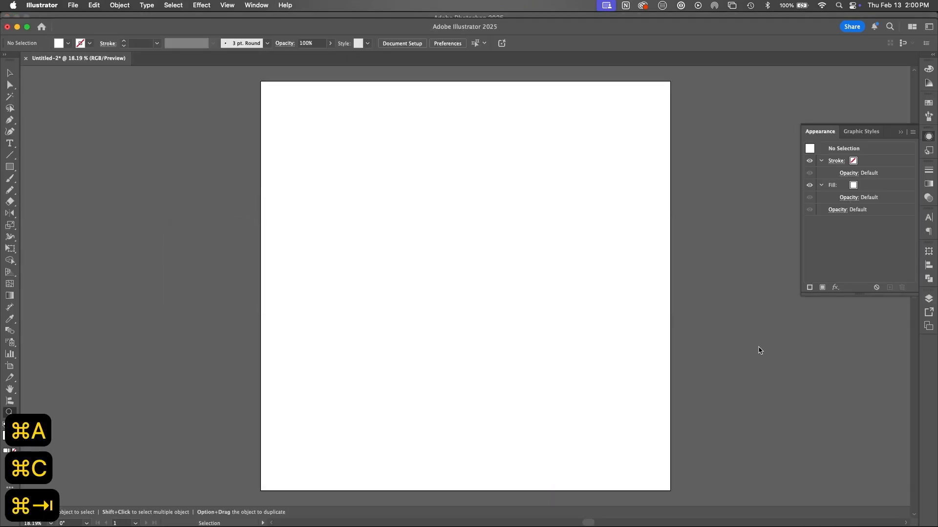
{"action": "key", "text": "super+v"}
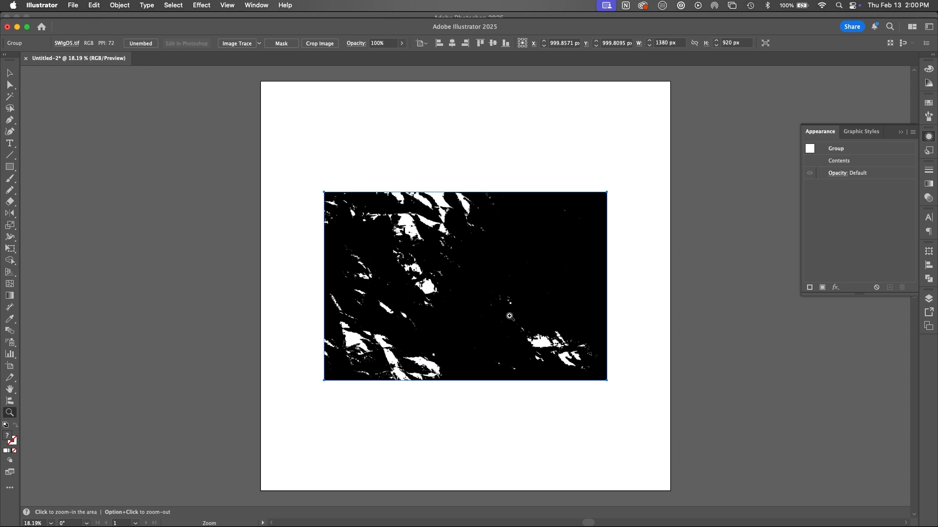
Step: Trace the pasted black-and-white texture with the default Image Trace preset and expose the advanced tracing settings
{"action": "left_click", "coordinate": [240, 44]}
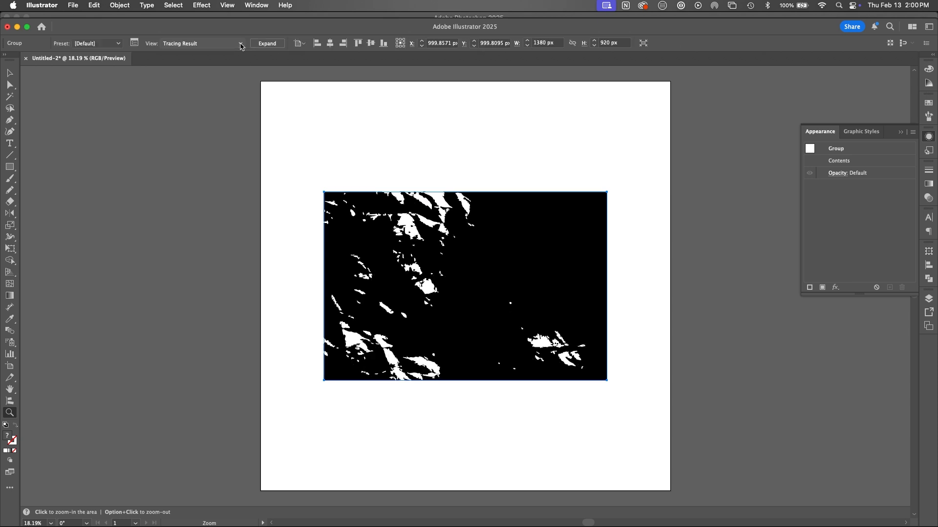
{"action": "left_click", "coordinate": [134, 43]}
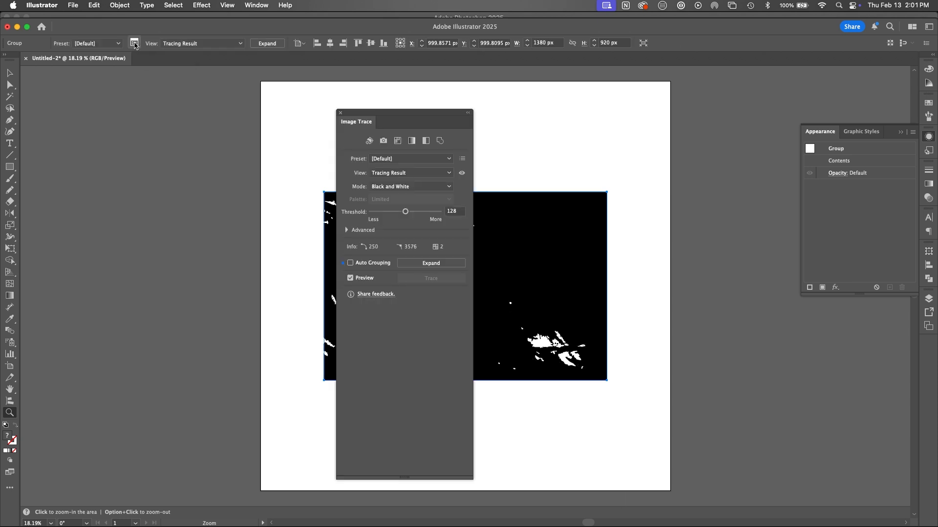
{"action": "mouse_move", "coordinate": [405, 118]}
{"action": "left_mouse_down"}
{"action": "mouse_move", "coordinate": [253, 100]}
{"action": "mouse_move", "coordinate": [230, 85]}
{"action": "left_mouse_up"}
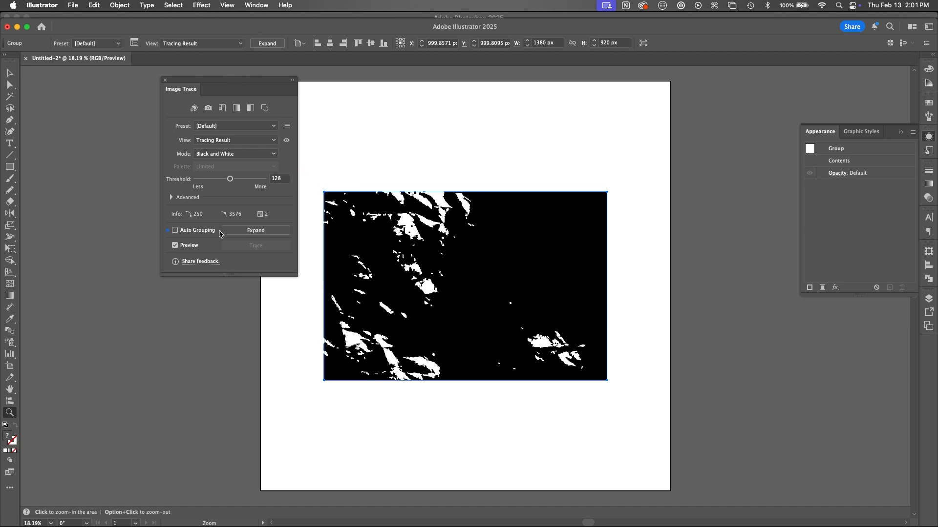
{"action": "left_click", "coordinate": [170, 197]}
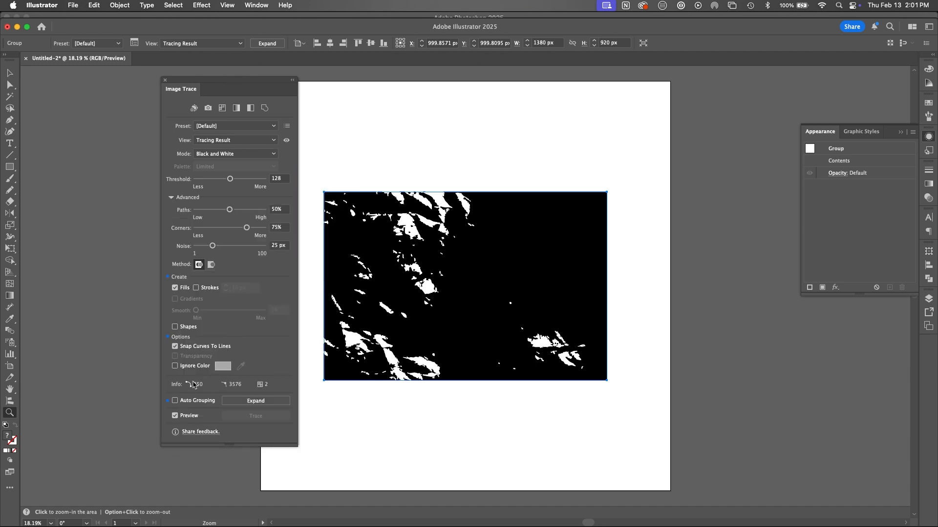
Step: Try to expand the trace with preview off, Paths and Corners at 100%, Noise at 1 px and Ignore Color on
{"action": "left_click", "coordinate": [175, 416]}
{"action": "left_click_drag", "start_coordinate": [230, 210], "coordinate": [295, 209]}
{"action": "left_click_drag", "start_coordinate": [247, 228], "coordinate": [268, 228]}
{"action": "left_click_drag", "start_coordinate": [213, 246], "coordinate": [196, 246]}
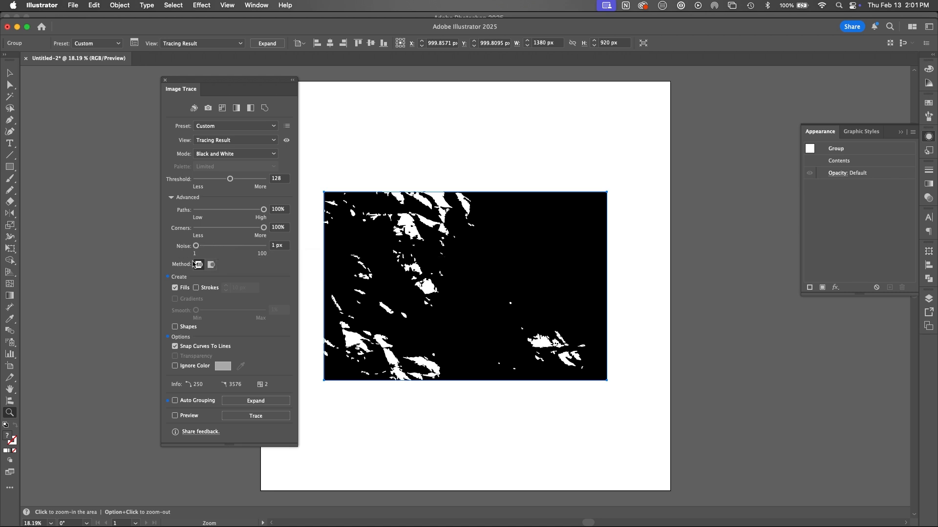
{"action": "left_click", "coordinate": [175, 366]}
{"action": "left_click", "coordinate": [267, 43]}
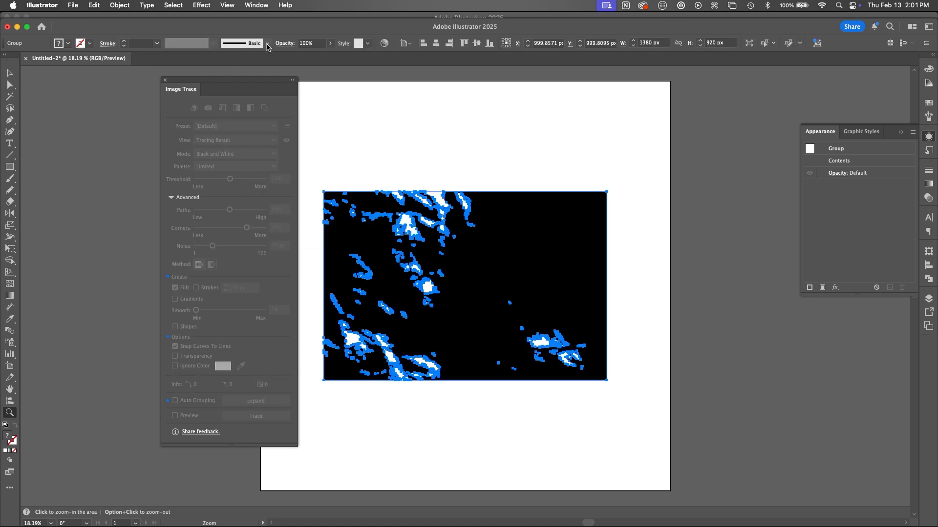
Step: Fill the expanded trace with green and inspect its lower part up close
{"action": "left_click", "coordinate": [925, 104]}
{"action": "left_click", "coordinate": [828, 137]}
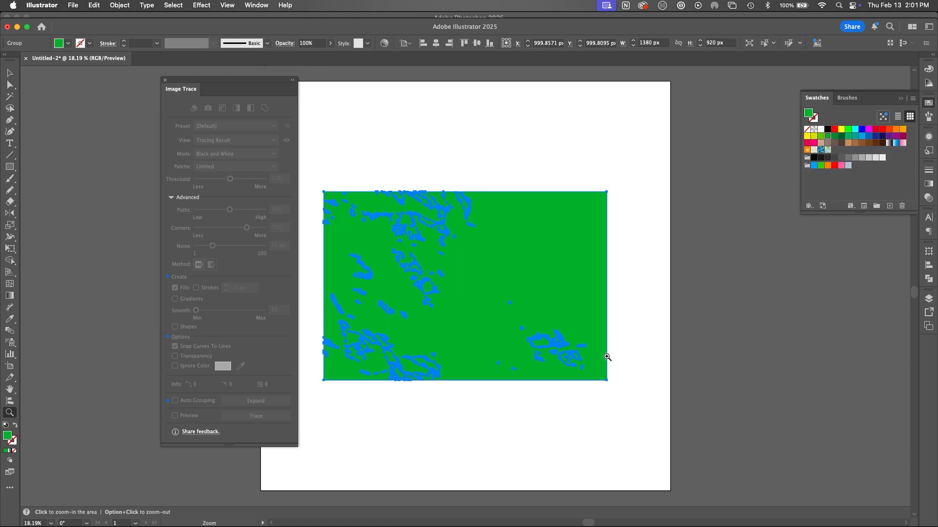
{"action": "key", "text": "z"}
{"action": "left_click_drag", "start_coordinate": [420, 363], "coordinate": [557, 346]}
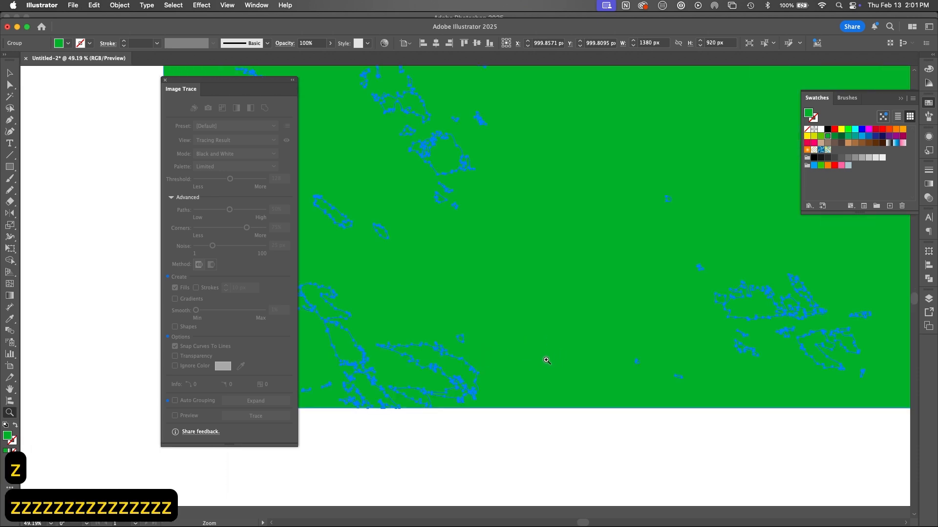
Step: Undo the green fill and the expansion of the trace
{"action": "key", "text": "super+z"}
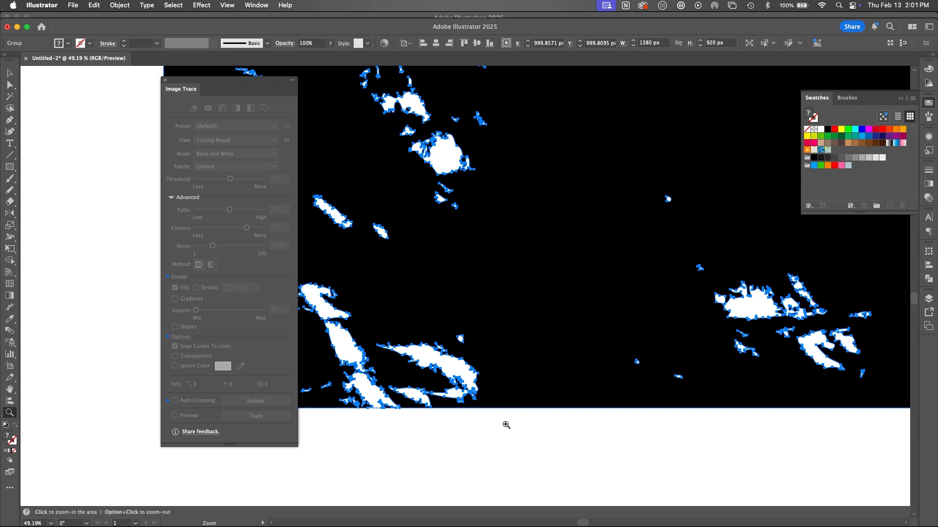
{"action": "key", "text": "v"}
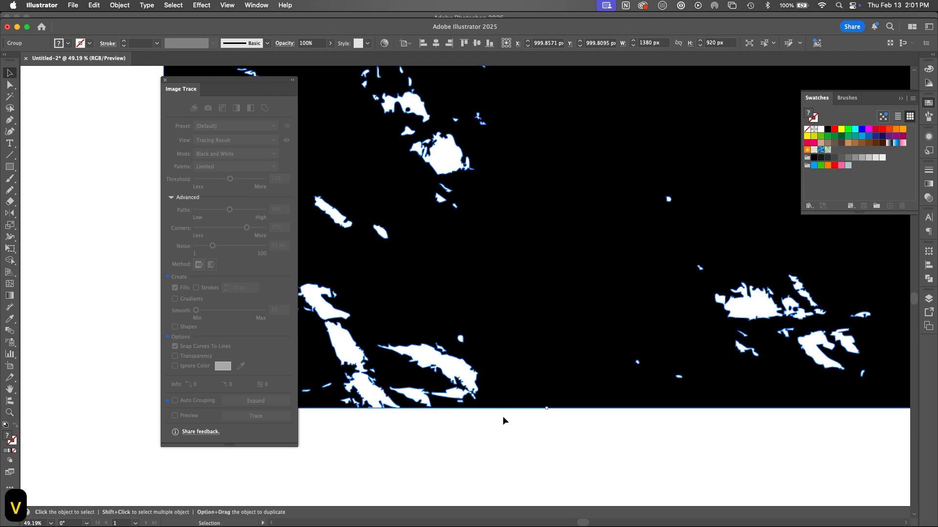
{"action": "key", "text": "super+z"}
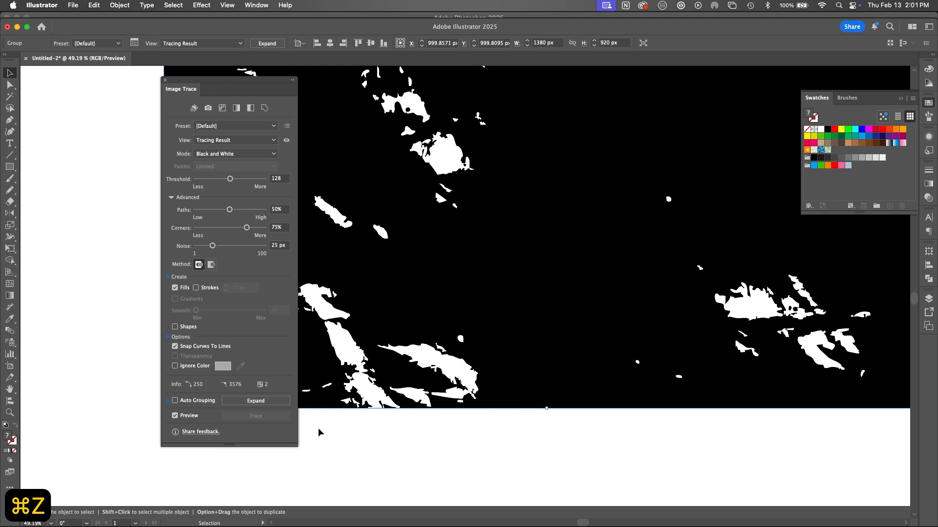
Step: Make the trace ignore white, with Paths and Corners at 100% and Noise at 1 px
{"action": "left_click", "coordinate": [175, 366]}
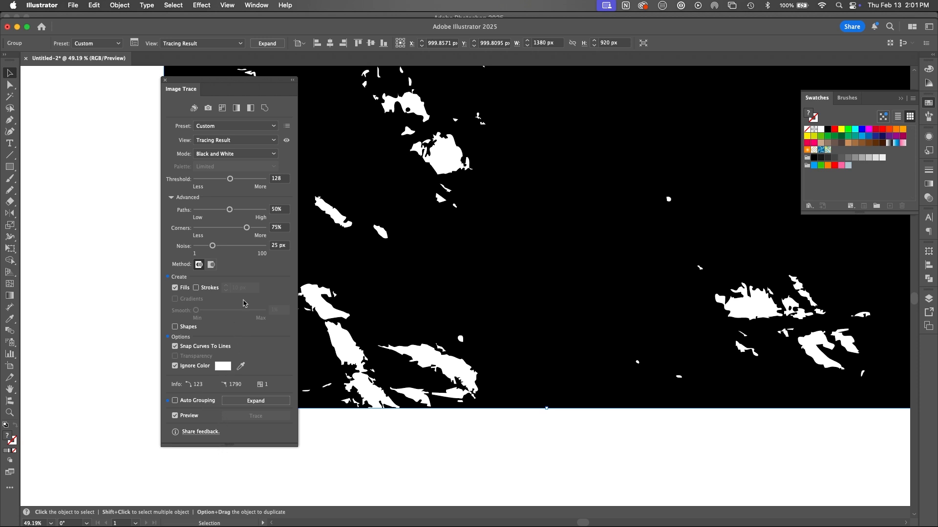
{"action": "mouse_move", "coordinate": [229, 209]}
{"action": "left_mouse_down"}
{"action": "mouse_move", "coordinate": [264, 210]}
{"action": "mouse_move", "coordinate": [264, 228]}
{"action": "left_mouse_up"}
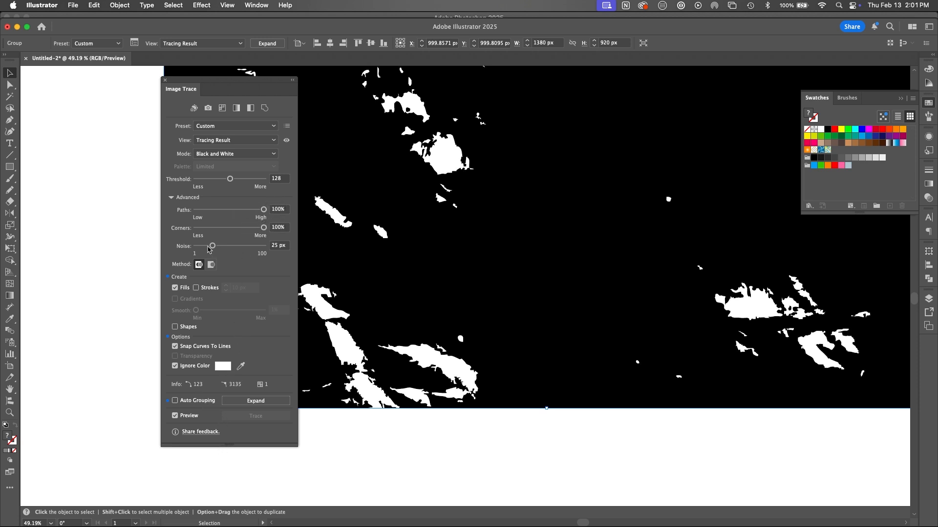
{"action": "left_click_drag", "start_coordinate": [209, 250], "coordinate": [191, 248]}
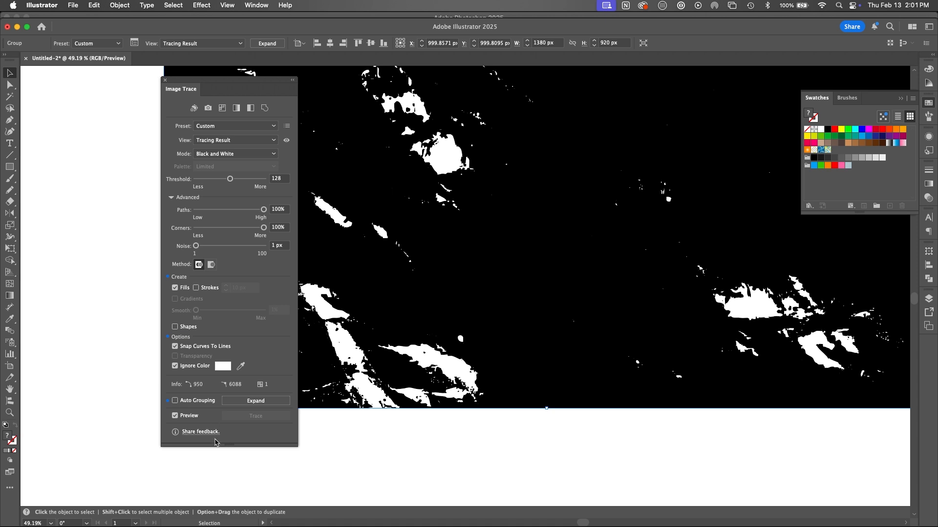
Step: Expand the trace of the first texture into paths, fill it with medium green and deselect it
{"action": "left_click", "coordinate": [267, 44]}
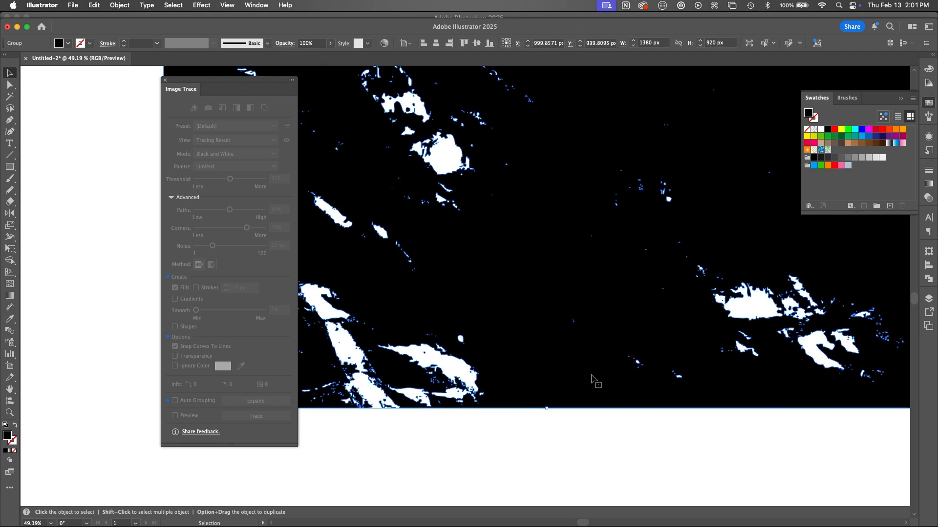
{"action": "left_click", "coordinate": [849, 130]}
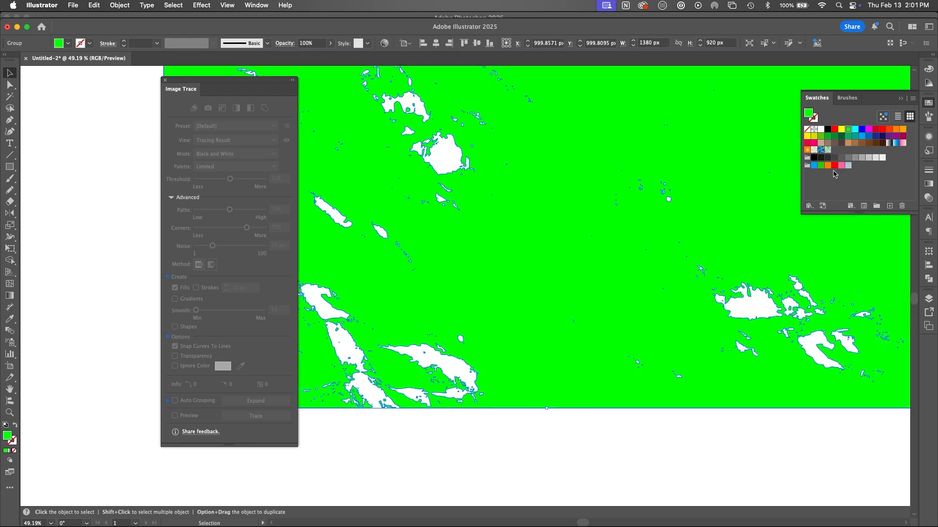
{"action": "left_click", "coordinate": [827, 137]}
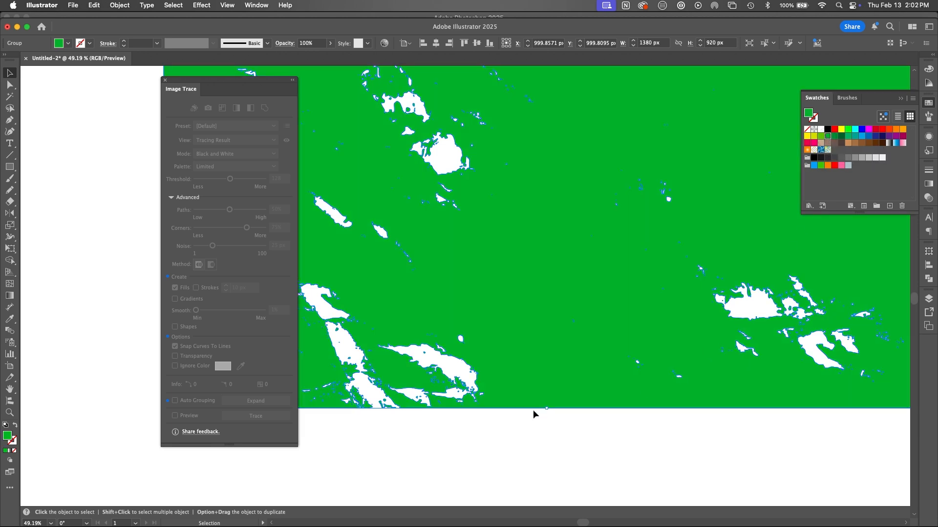
{"action": "left_click", "coordinate": [535, 442]}
Step: In Photoshop, hide Layer 2, copy Layer 3 and paste it over the green texture in Illustrator
{"action": "key", "text": "super+0"}
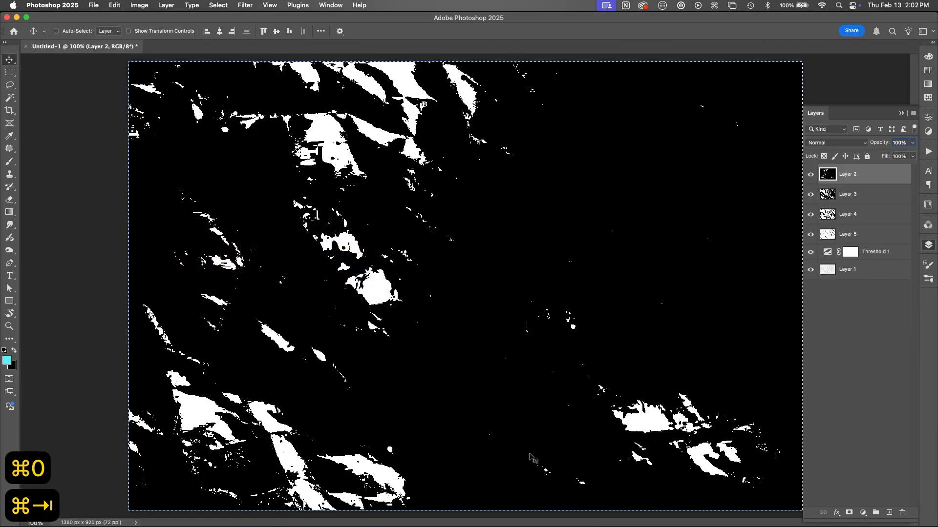
{"action": "left_click", "coordinate": [811, 174]}
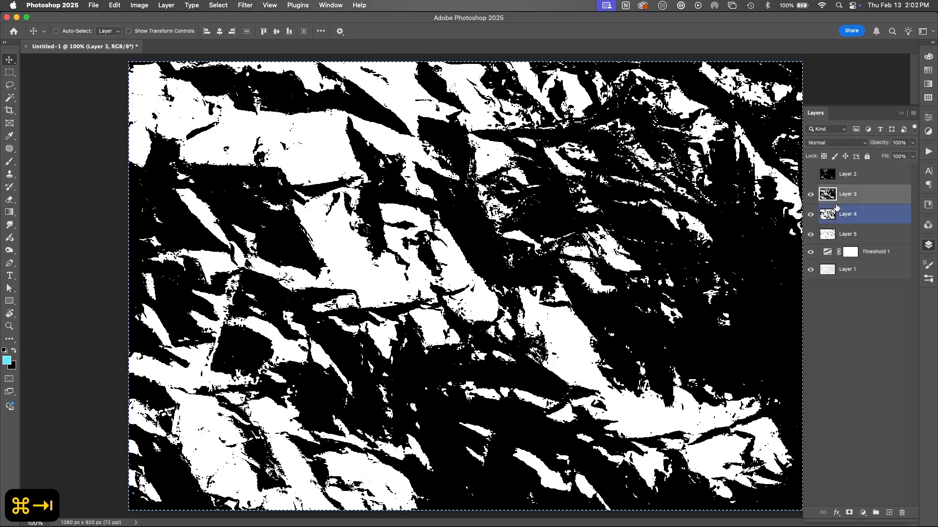
{"action": "left_click", "coordinate": [834, 194]}
{"action": "key", "text": "cmd+c"}
{"action": "key", "text": "cmd+Tab"}
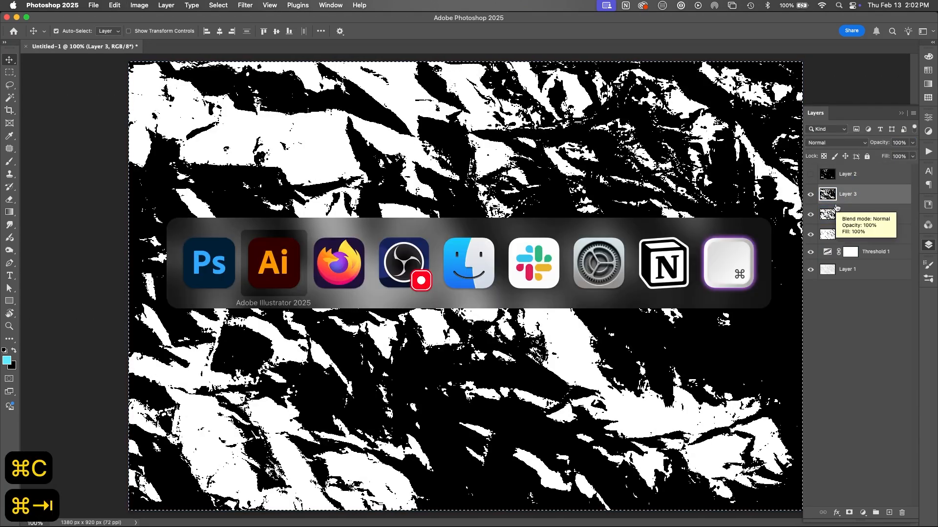
{"action": "key", "text": "cmd+v"}
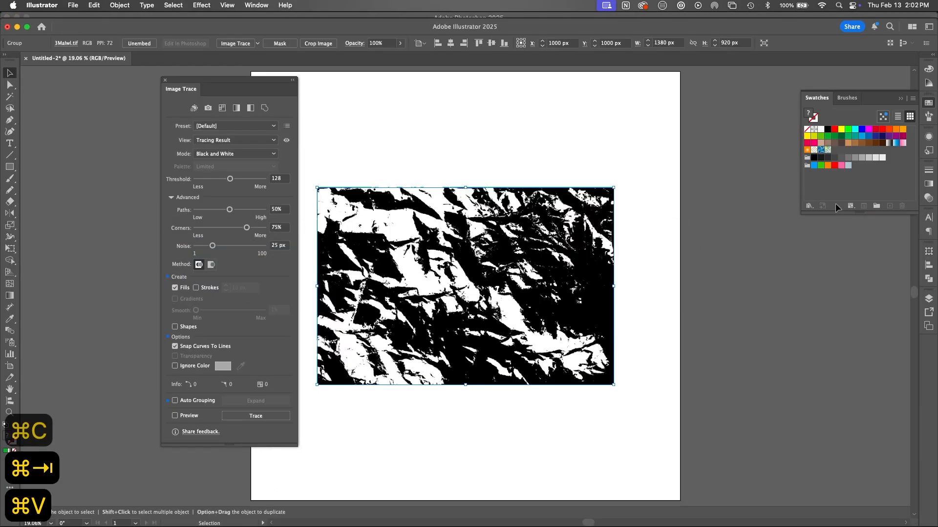
Step: Trace the Layer 3 texture with Paths and Corners at 100%, Noise at 1 px and white ignored
{"action": "left_click", "coordinate": [236, 44]}
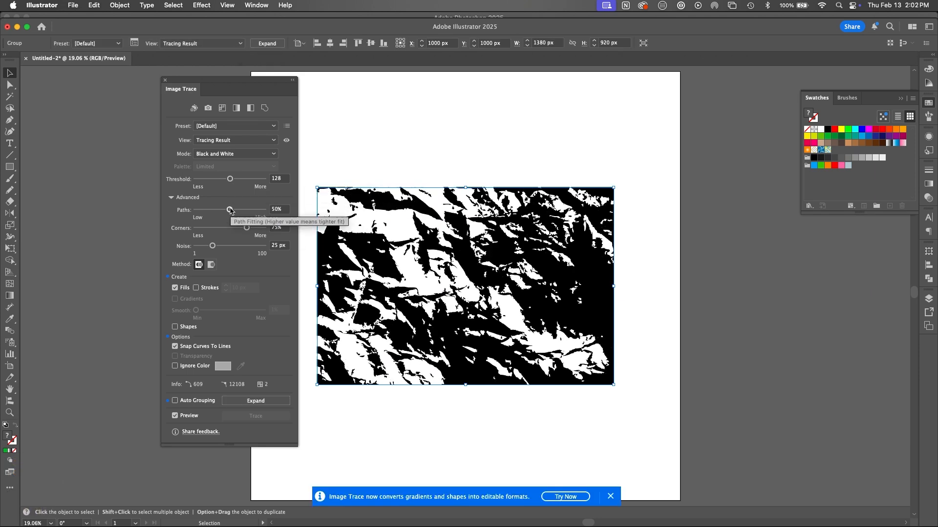
{"action": "left_click_drag", "start_coordinate": [229, 210], "coordinate": [264, 209]}
{"action": "left_click_drag", "start_coordinate": [211, 247], "coordinate": [196, 247]}
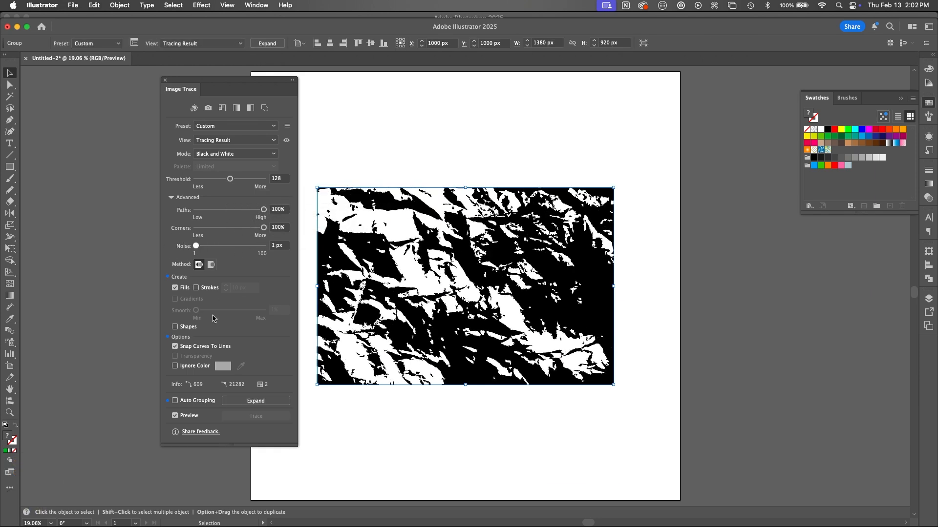
{"action": "left_click", "coordinate": [174, 366]}
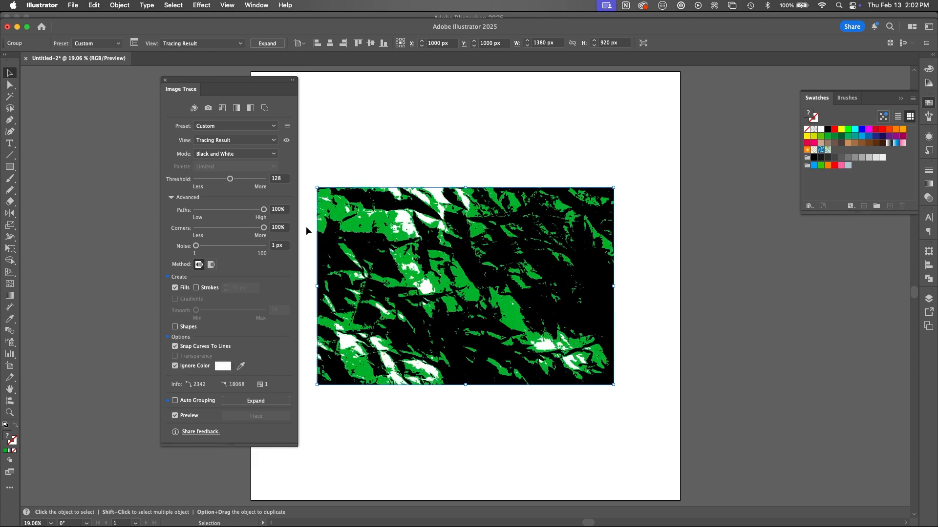
Step: Expand the second texture's trace into paths, fill it with a darker green and deselect it
{"action": "left_click", "coordinate": [268, 43]}
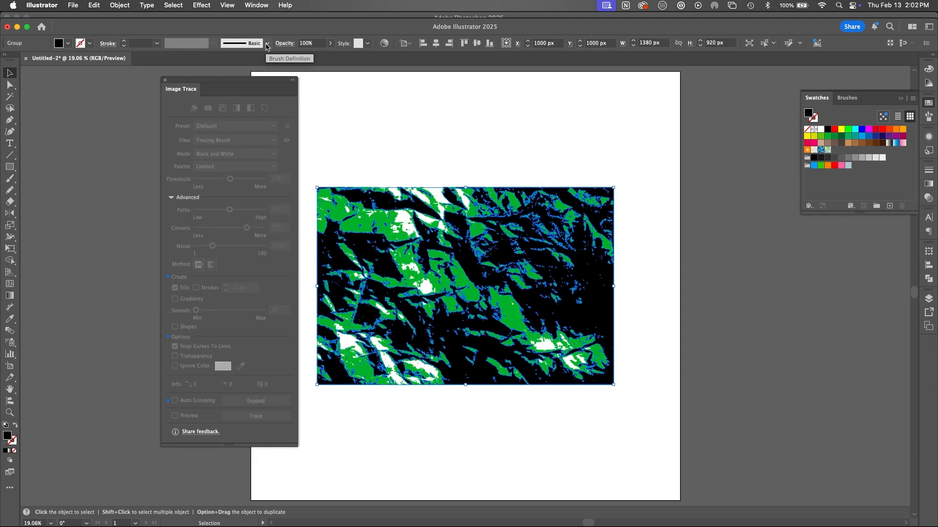
{"action": "left_click", "coordinate": [835, 138]}
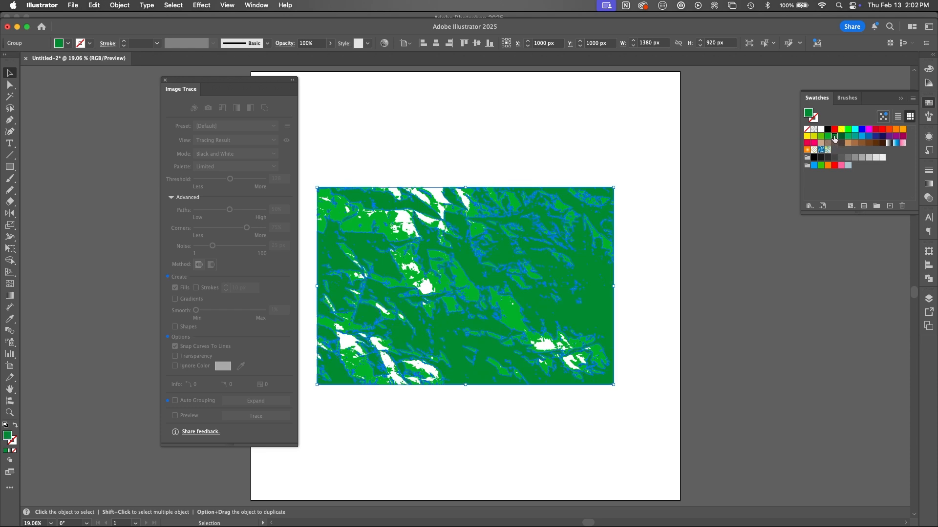
{"action": "left_click", "coordinate": [640, 359]}
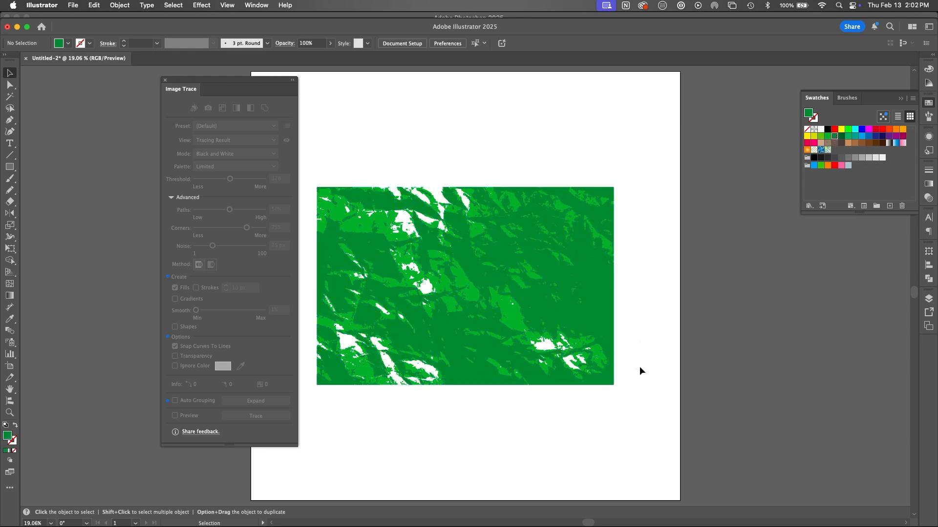
Step: Try sending the darker green texture behind the lighter one and undo the change
{"action": "left_click", "coordinate": [607, 326]}
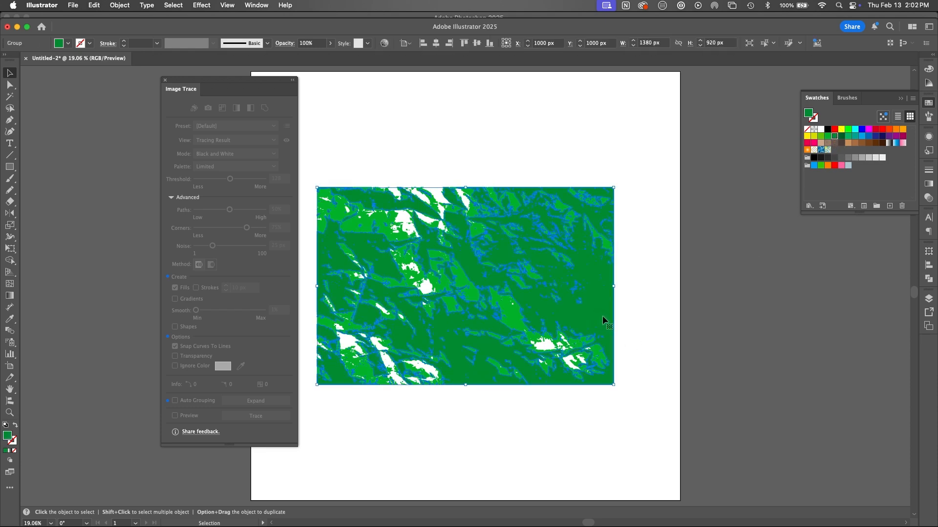
{"action": "key", "text": "shift+super+bracketleft"}
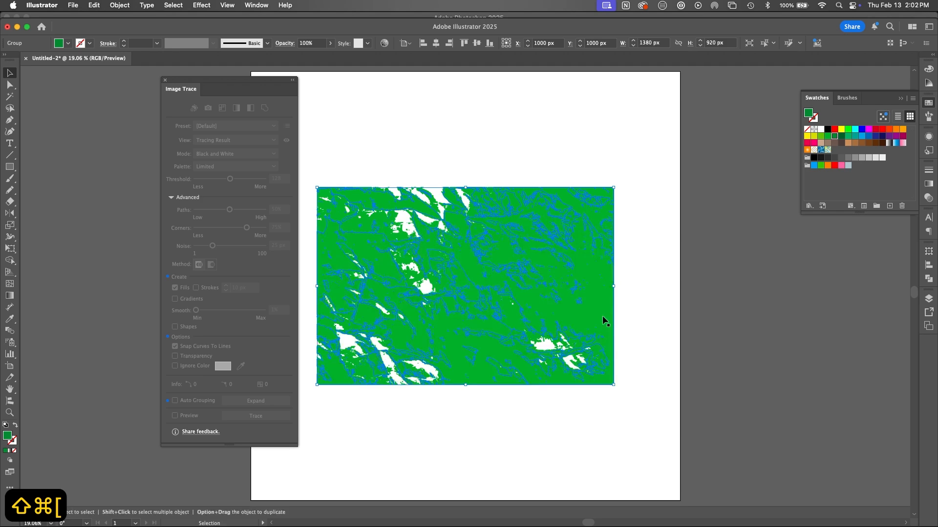
{"action": "left_click", "coordinate": [652, 381]}
{"action": "key", "text": "super+z"}
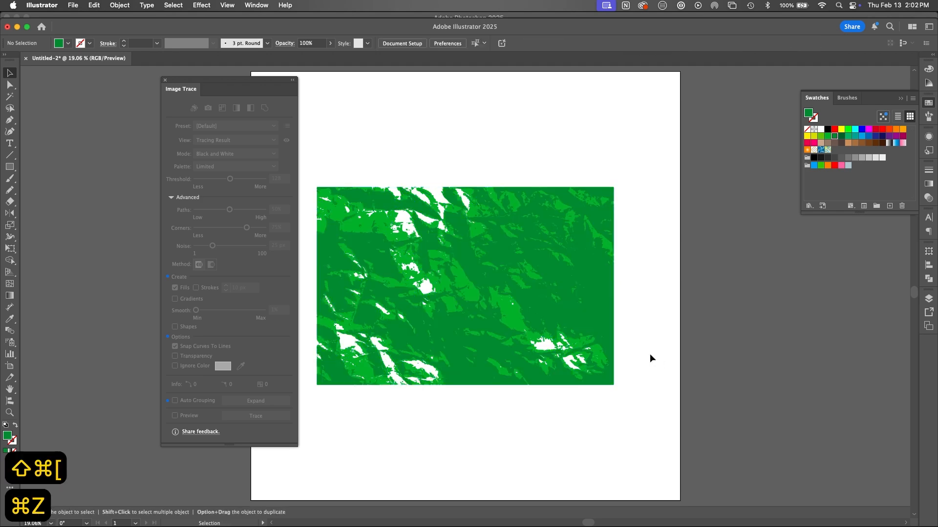
Step: In Photoshop, hide Layer 3, copy Layer 4 and paste it over the green textures in Illustrator
{"action": "key", "text": "super+Tab"}
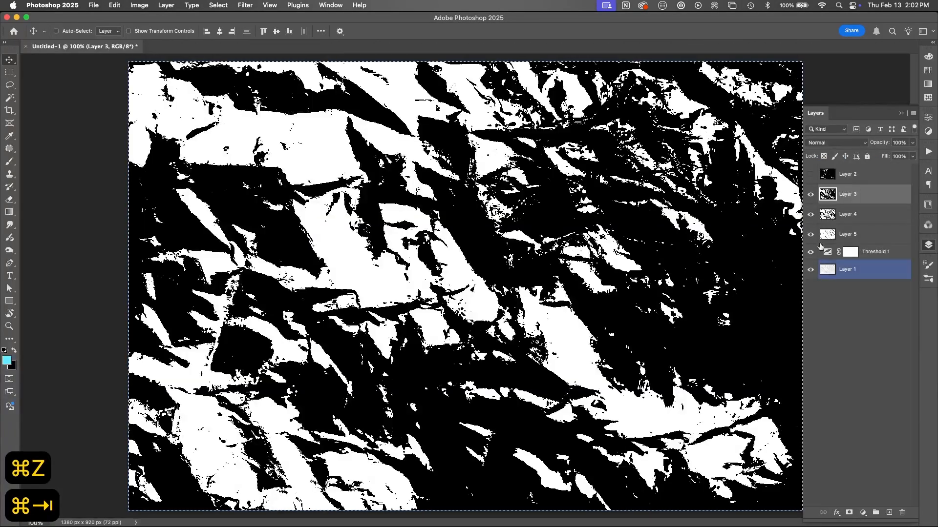
{"action": "left_click", "coordinate": [829, 217]}
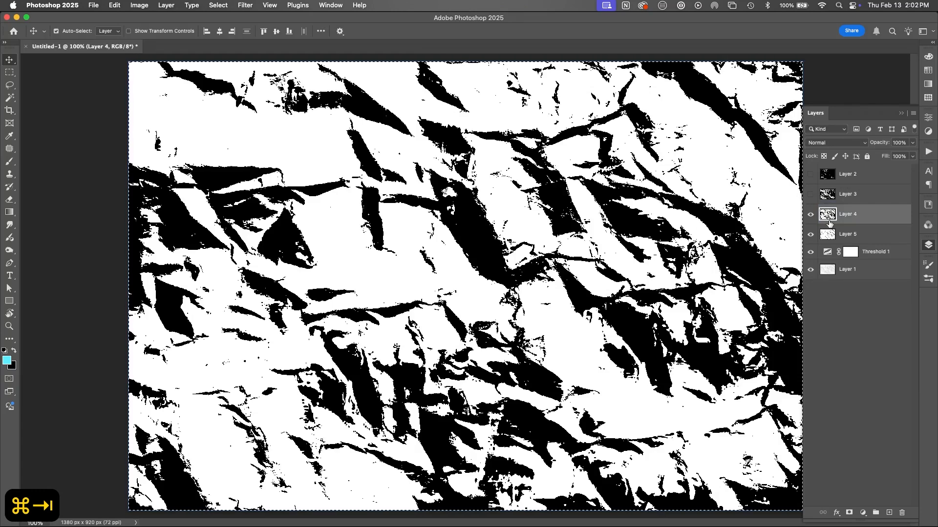
{"action": "key", "text": "super+c"}
{"action": "key", "text": "super+Tab"}
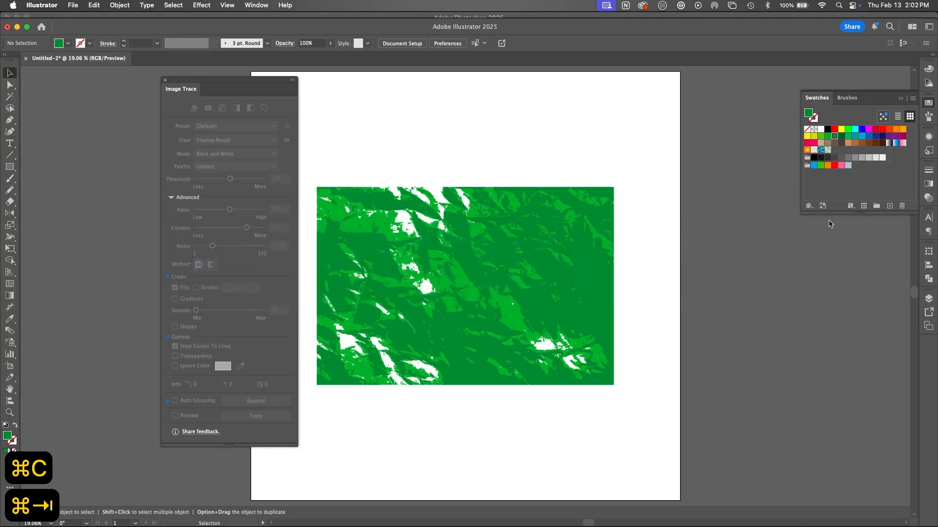
{"action": "key", "text": "super+v"}
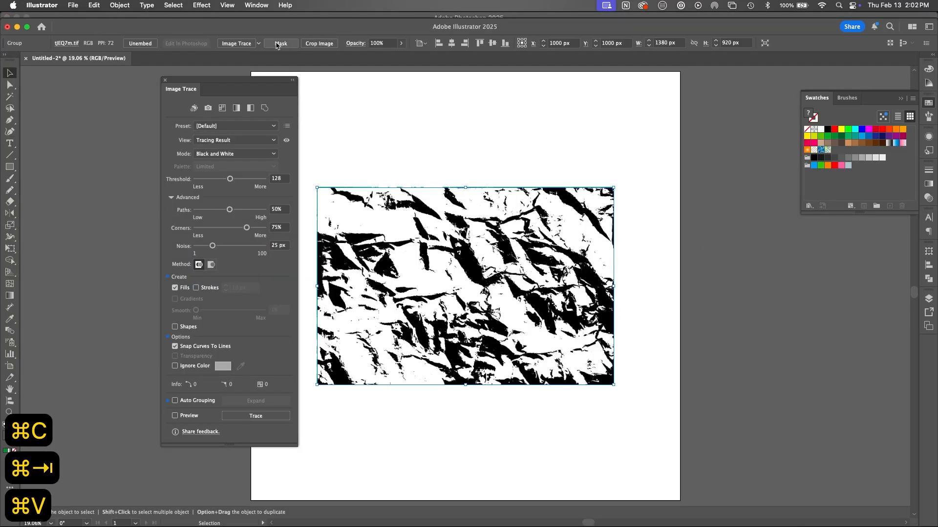
Step: Trace the Layer 4 texture with Paths and Corners at 100%, Noise at 1 px and white ignored
{"action": "left_click", "coordinate": [237, 44]}
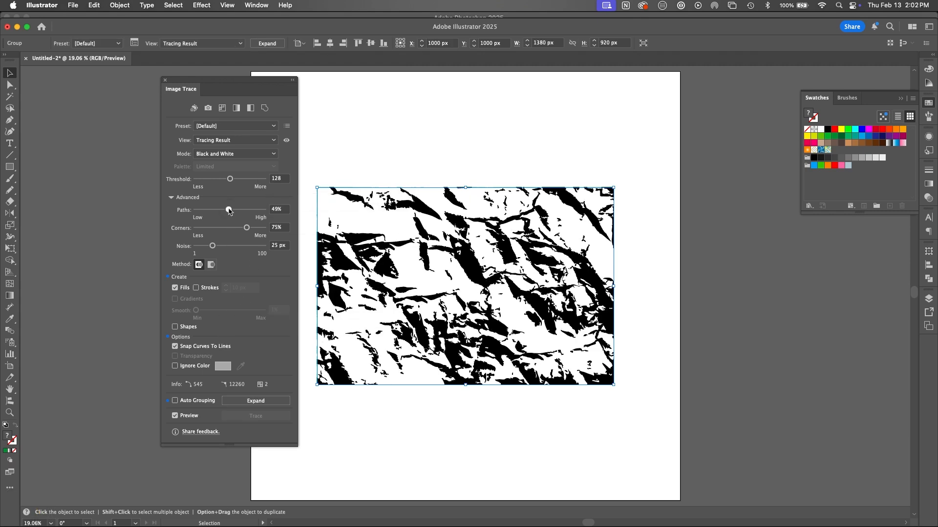
{"action": "left_click_drag", "start_coordinate": [230, 210], "coordinate": [274, 229]}
{"action": "left_click_drag", "start_coordinate": [213, 246], "coordinate": [167, 255]}
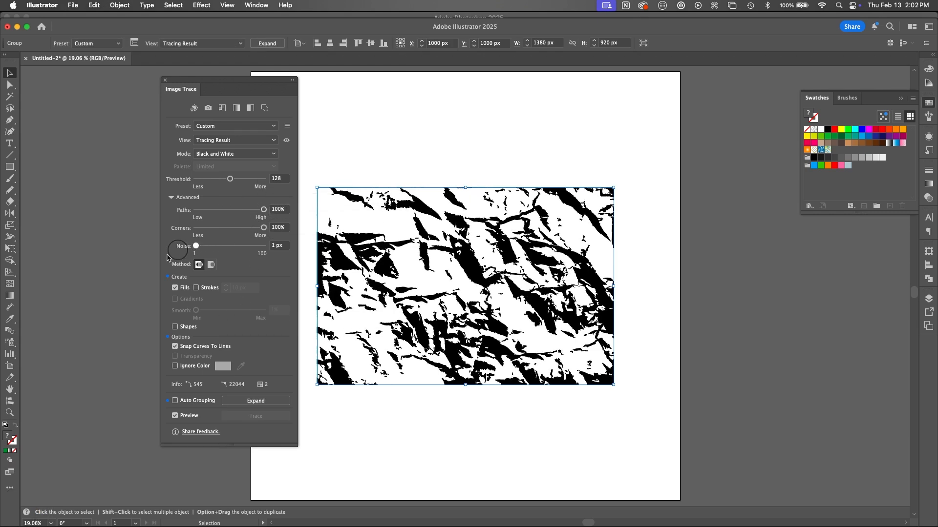
{"action": "left_click", "coordinate": [175, 366]}
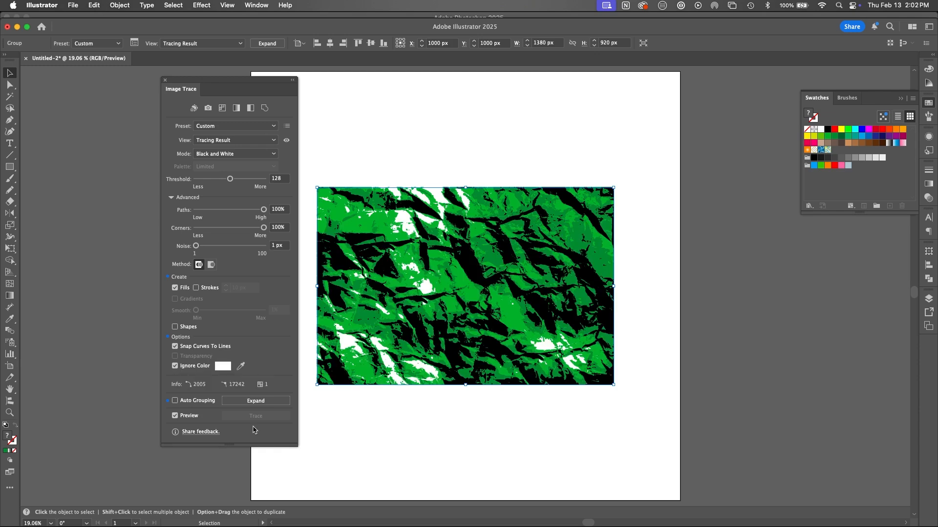
Step: Expand the third texture's trace into paths, fill it with the dark green #006837 swatch and deselect it
{"action": "left_click", "coordinate": [267, 43]}
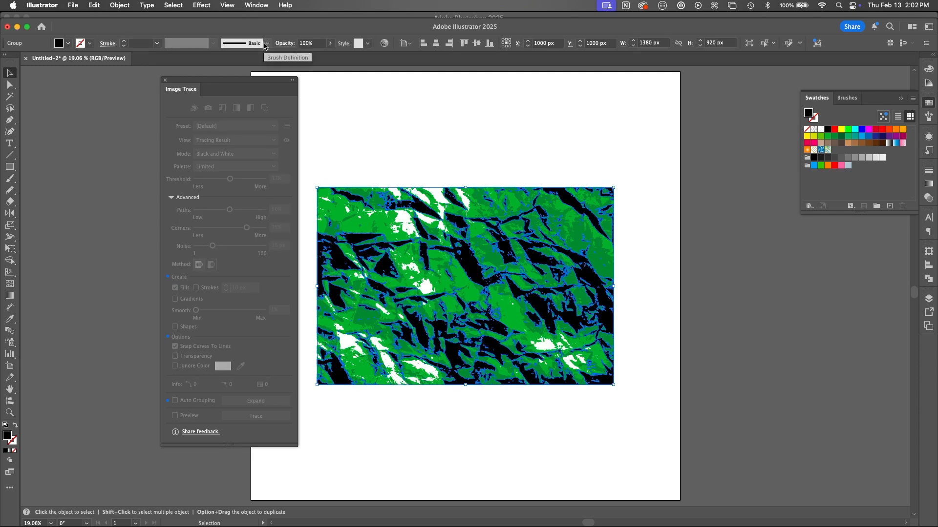
{"action": "left_click", "coordinate": [841, 136]}
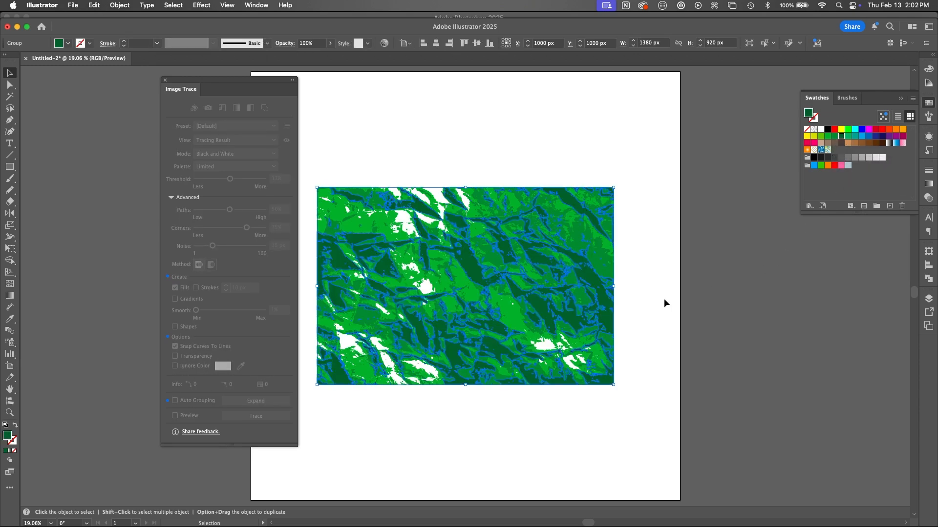
{"action": "left_click", "coordinate": [651, 332]}
Step: In Photoshop, hide Layer 4, copy Layer 5 and paste it over the green textures in Illustrator
{"action": "key", "text": "super+Tab"}
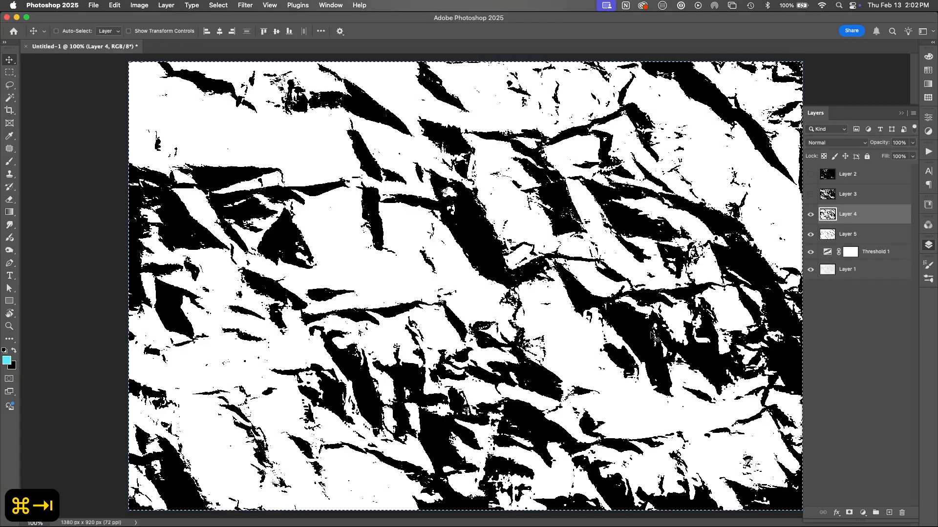
{"action": "left_click", "coordinate": [810, 213]}
{"action": "left_click", "coordinate": [833, 236]}
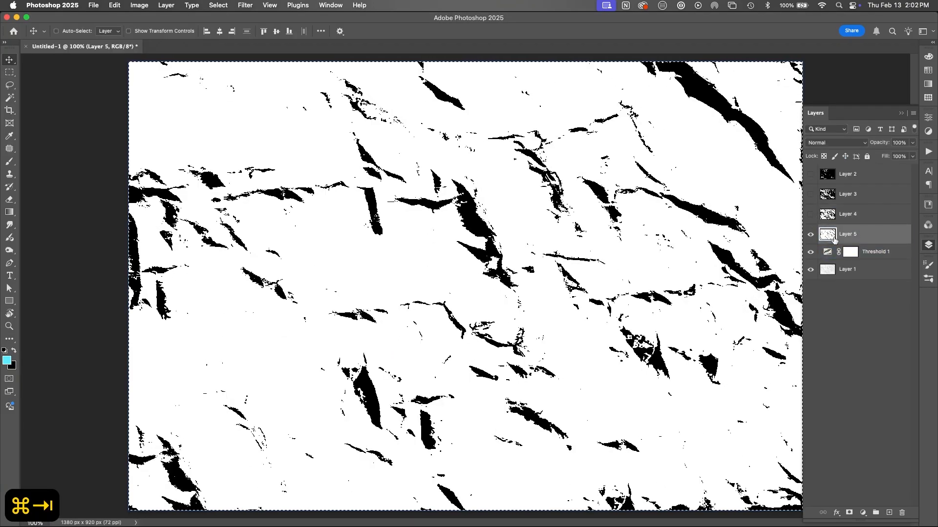
{"action": "key", "text": "super+c"}
{"action": "key", "text": "super+Tab"}
{"action": "key", "text": "super+v"}
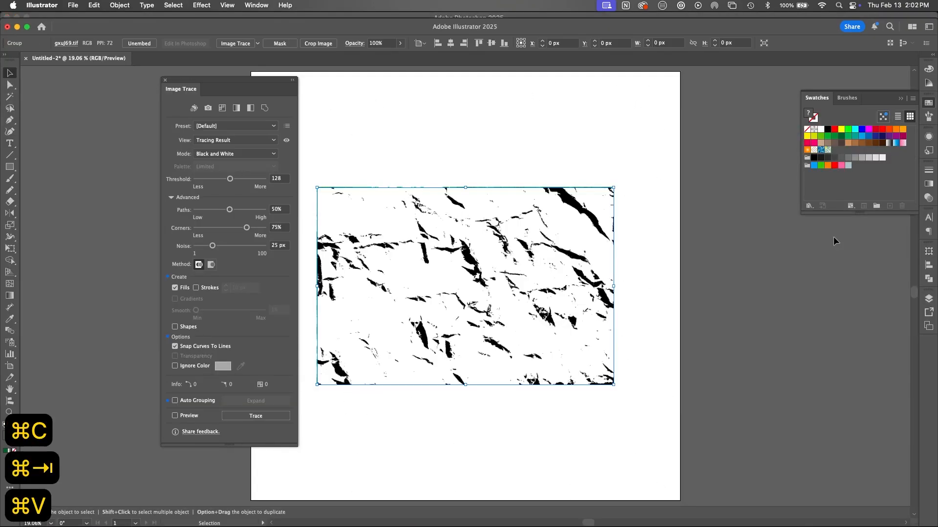
Step: Trace the Layer 5 texture with Paths and Corners at 100%, Noise at 1 px and white ignored
{"action": "left_click", "coordinate": [240, 43]}
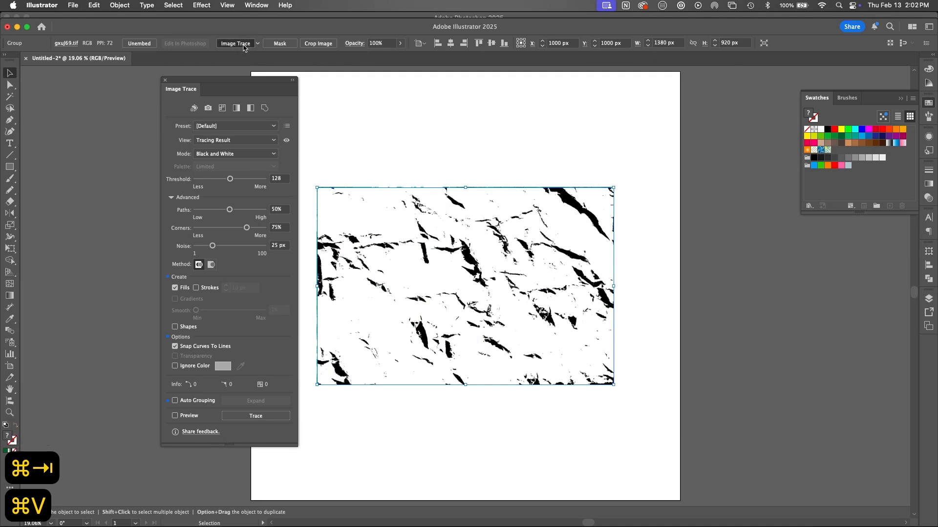
{"action": "mouse_move", "coordinate": [229, 209]}
{"action": "left_mouse_down"}
{"action": "mouse_move", "coordinate": [286, 207]}
{"action": "mouse_move", "coordinate": [282, 226]}
{"action": "left_mouse_up"}
{"action": "left_click_drag", "start_coordinate": [213, 246], "coordinate": [168, 255]}
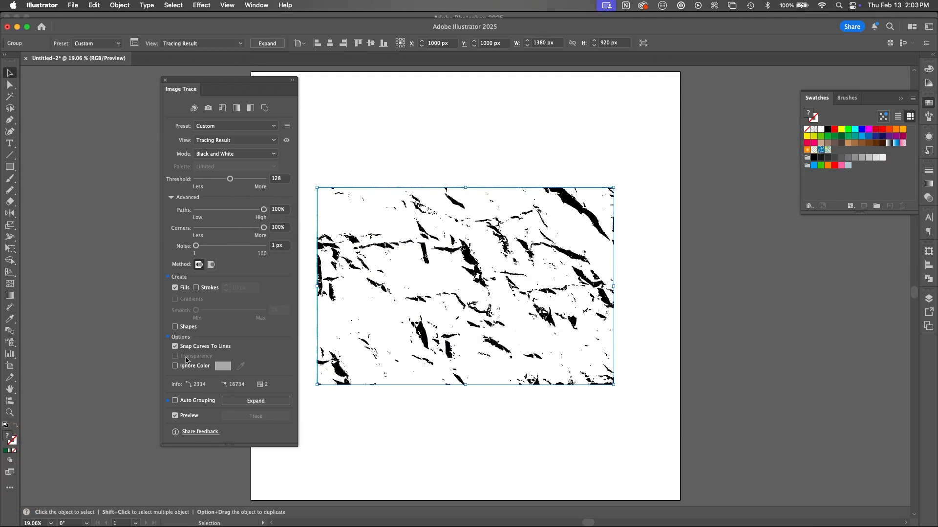
{"action": "left_click", "coordinate": [176, 366]}
Step: Expand the fourth texture's trace, fill it with the very dark green #004637, deselect it and close the Image Trace settings
{"action": "left_click", "coordinate": [276, 44]}
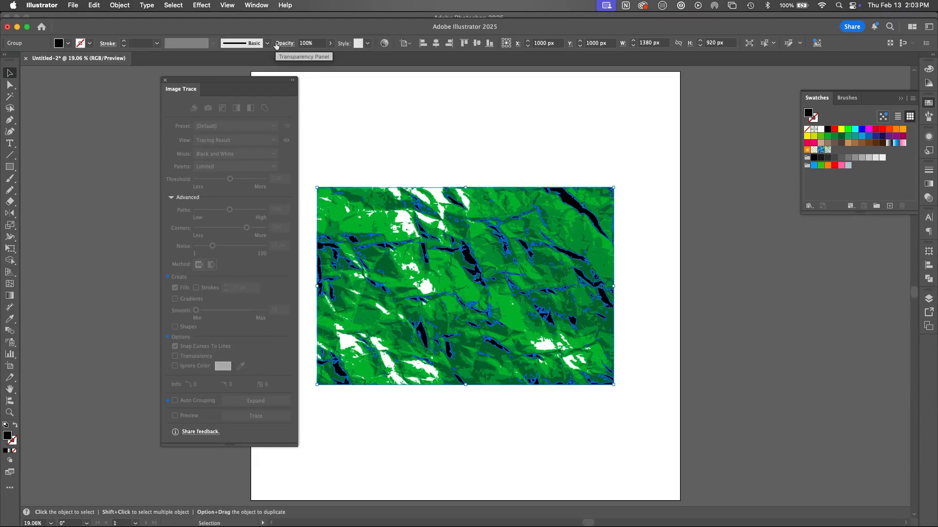
{"action": "left_click", "coordinate": [841, 136]}
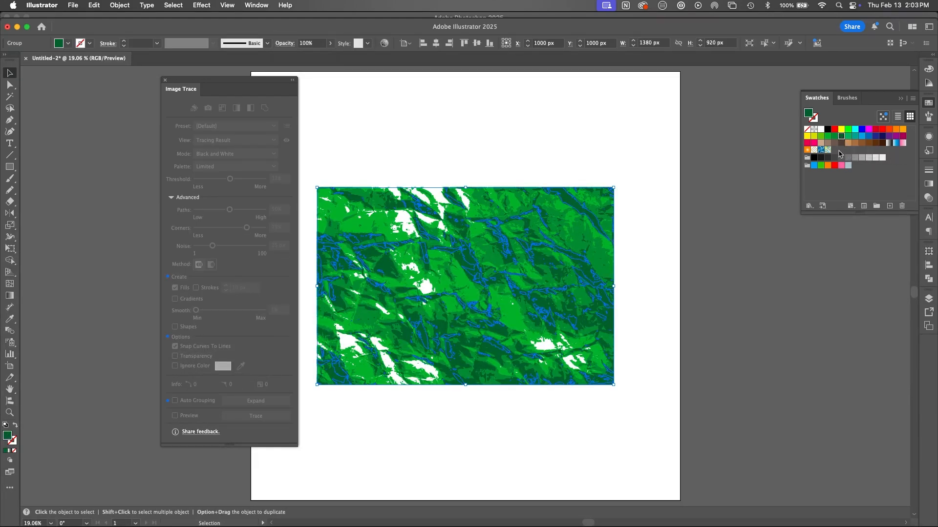
{"action": "left_click", "coordinate": [928, 69]}
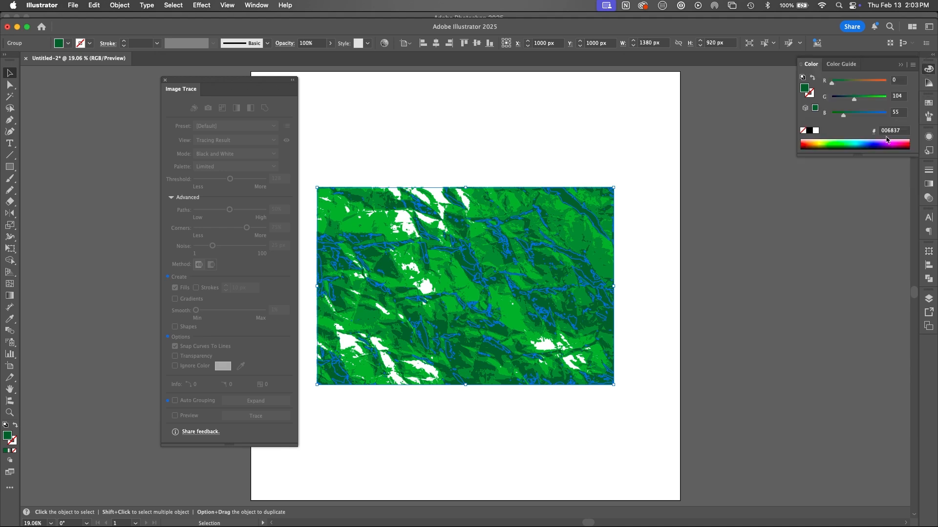
{"action": "left_click_drag", "start_coordinate": [852, 100], "coordinate": [846, 99]}
{"action": "left_click", "coordinate": [648, 324]}
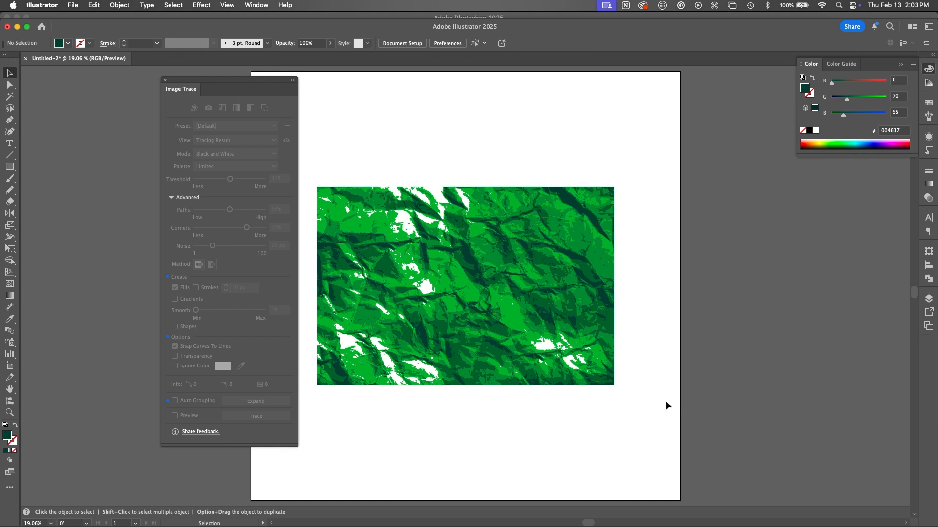
{"action": "left_click", "coordinate": [166, 80]}
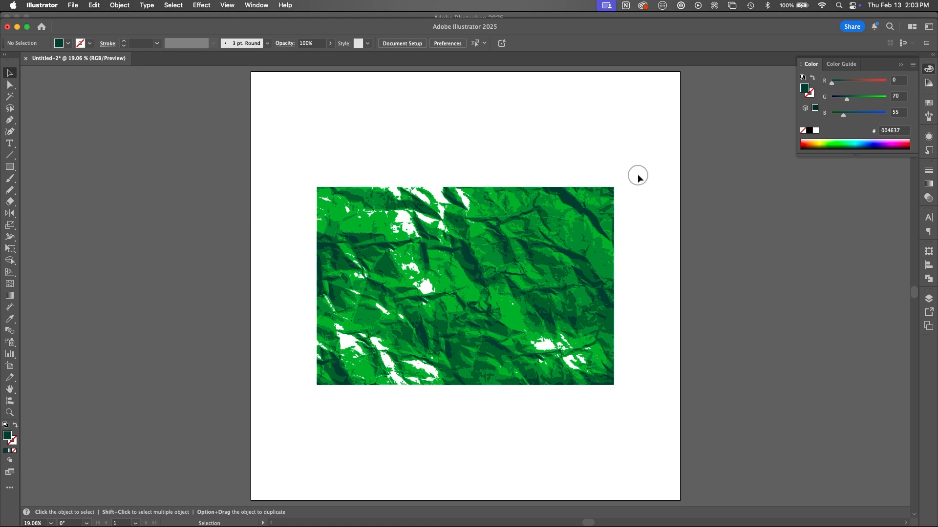
Step: Stretch all four green textures together into a wide band about 2977 px wide and 692 px high
{"action": "left_click_drag", "start_coordinate": [638, 177], "coordinate": [229, 419]}
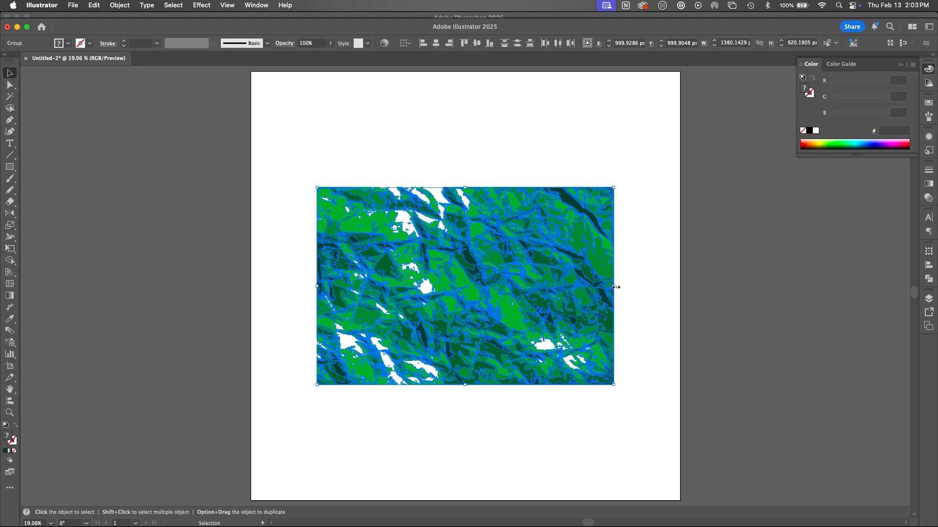
{"action": "left_click_drag", "start_coordinate": [616, 287], "coordinate": [845, 287]}
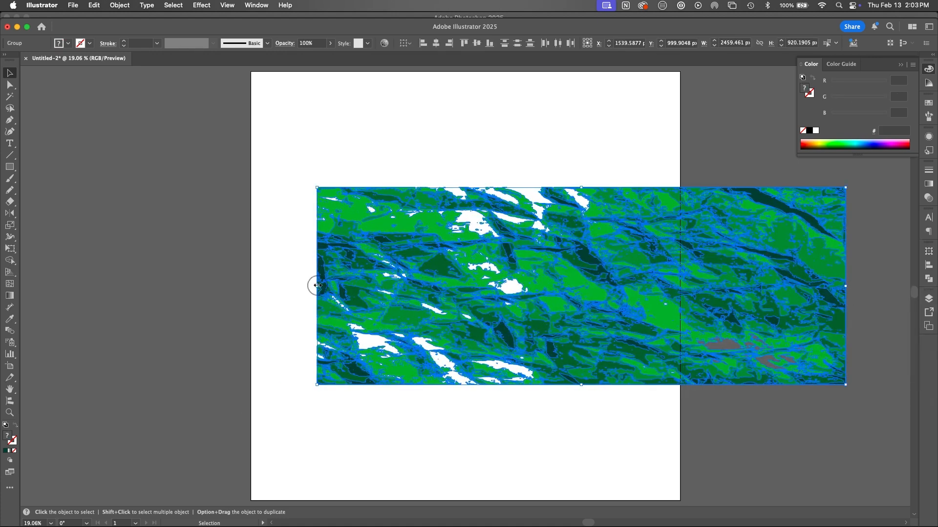
{"action": "left_click_drag", "start_coordinate": [316, 285], "coordinate": [205, 313]}
{"action": "left_click_drag", "start_coordinate": [525, 385], "coordinate": [524, 337]}
{"action": "left_click", "coordinate": [524, 387]}
{"action": "left_click", "coordinate": [798, 220]}
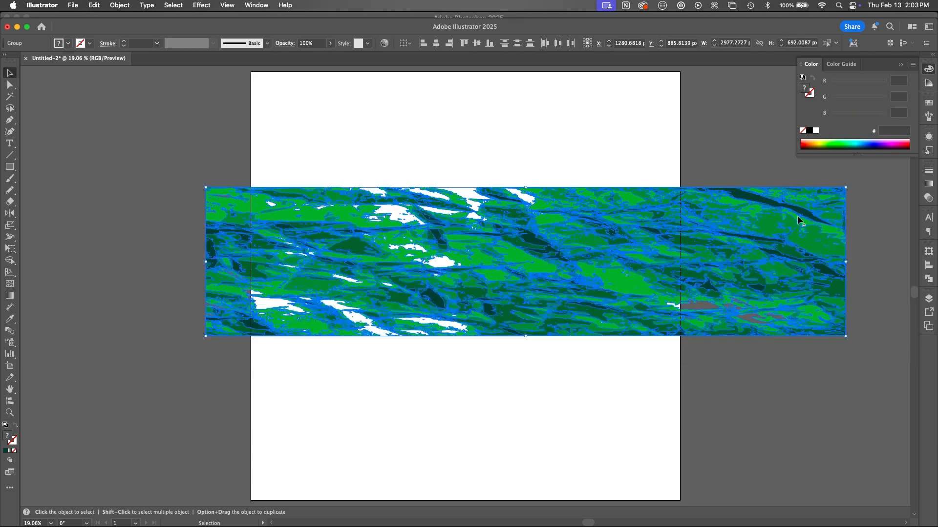
Step: Apply a Gaussian Blur with a radius of about 8.4 pixels to all four stretched textures and deselect them
{"action": "left_click", "coordinate": [202, 5]}
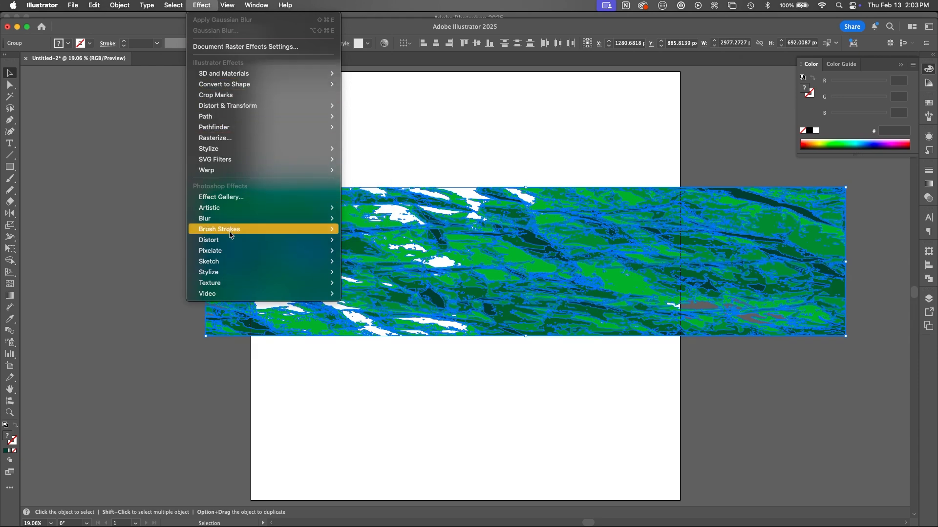
{"action": "mouse_move", "coordinate": [322, 219]}
{"action": "left_click", "coordinate": [359, 219]}
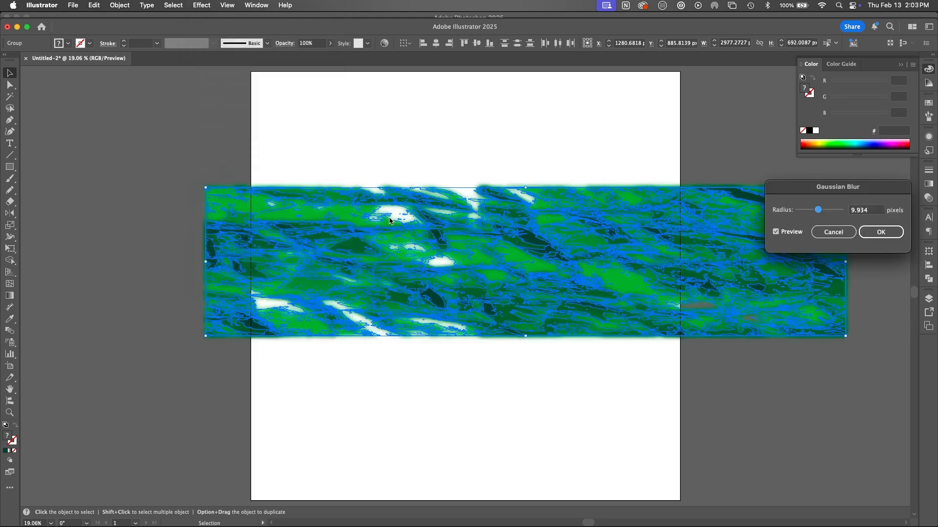
{"action": "left_click_drag", "start_coordinate": [819, 210], "coordinate": [815, 209]}
{"action": "left_click", "coordinate": [881, 232]}
{"action": "left_click", "coordinate": [618, 438]}
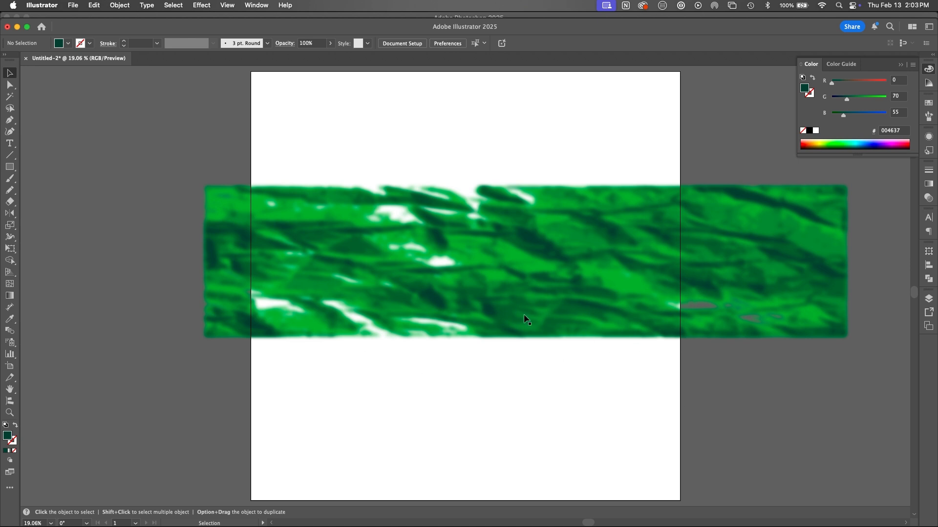
Step: Hide the selection edges and reduce the Gaussian Blur radius of the darkest green group to about 4.3 pixels
{"action": "left_click", "coordinate": [547, 254]}
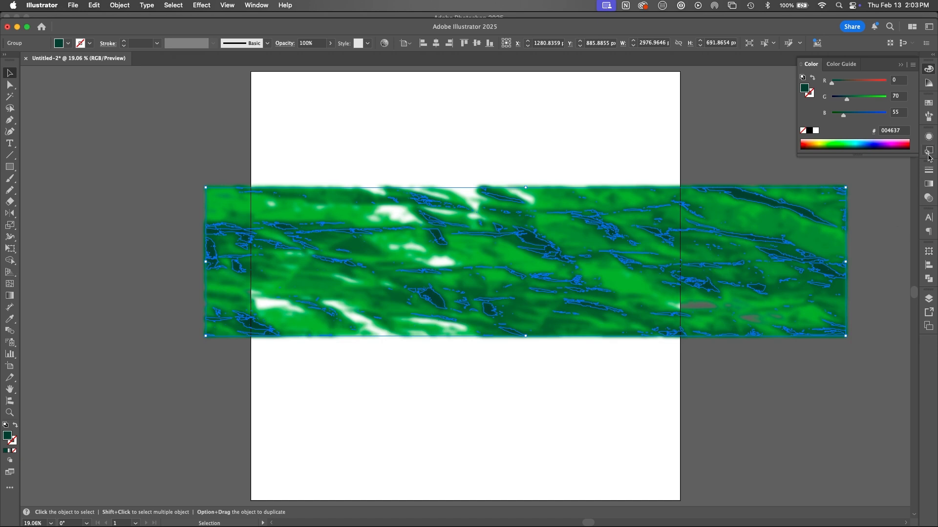
{"action": "left_click", "coordinate": [929, 137]}
{"action": "left_click", "coordinate": [842, 173]}
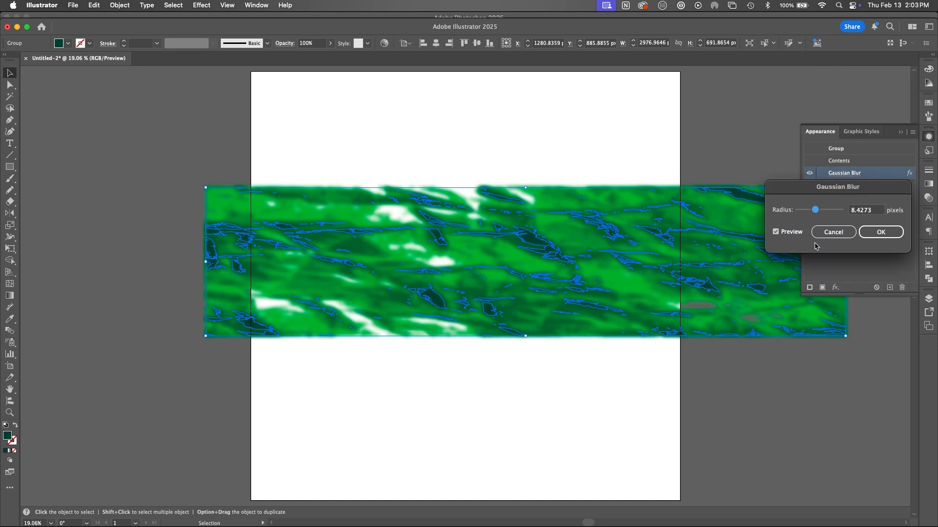
{"action": "left_click_drag", "start_coordinate": [813, 210], "coordinate": [804, 212]}
{"action": "key", "text": "super+h"}
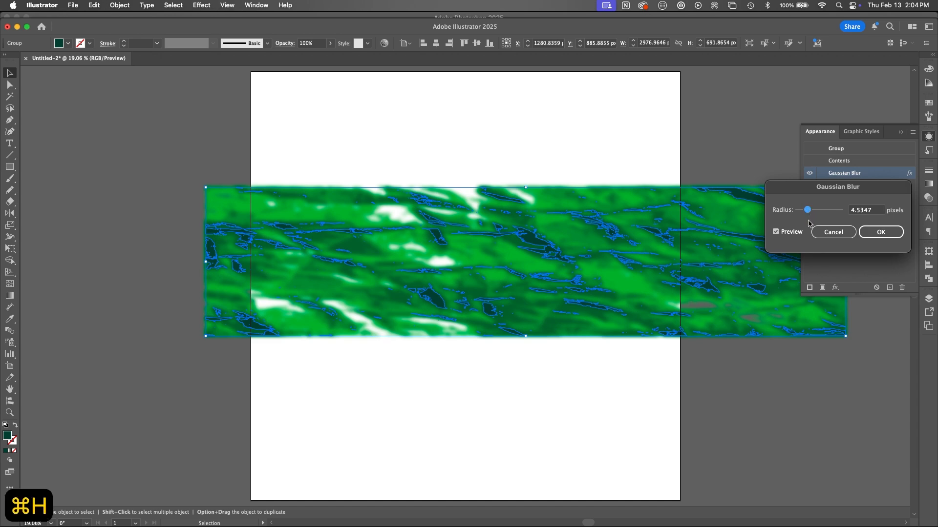
{"action": "key", "text": "Return"}
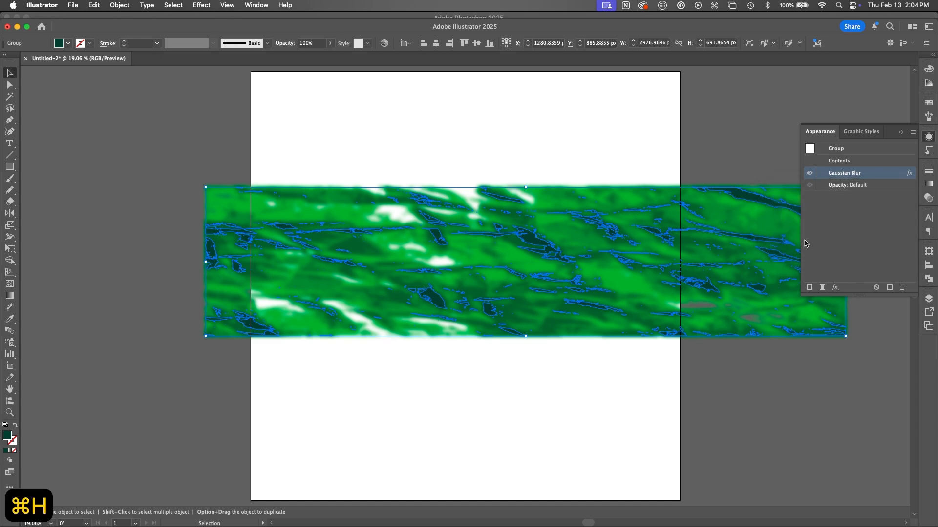
{"action": "key", "text": "super+h"}
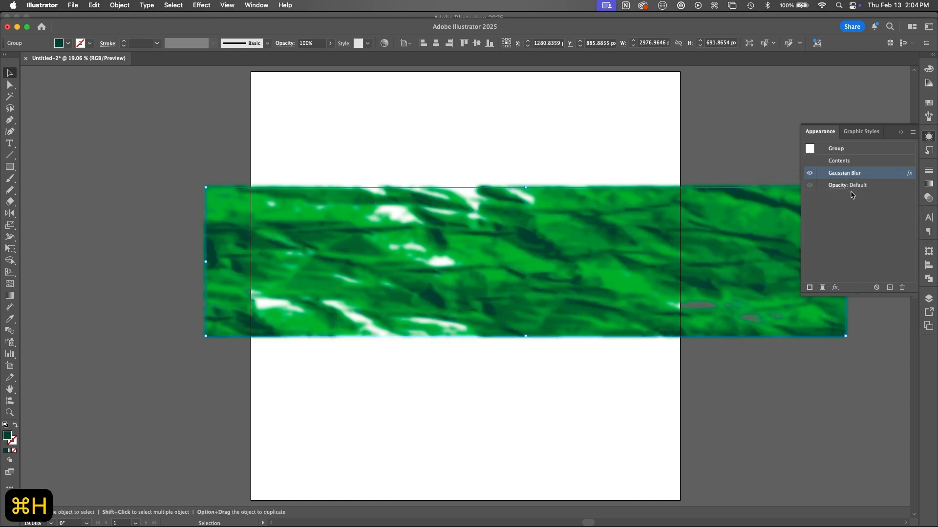
{"action": "left_click", "coordinate": [848, 174]}
{"action": "left_click_drag", "start_coordinate": [807, 211], "coordinate": [809, 212]}
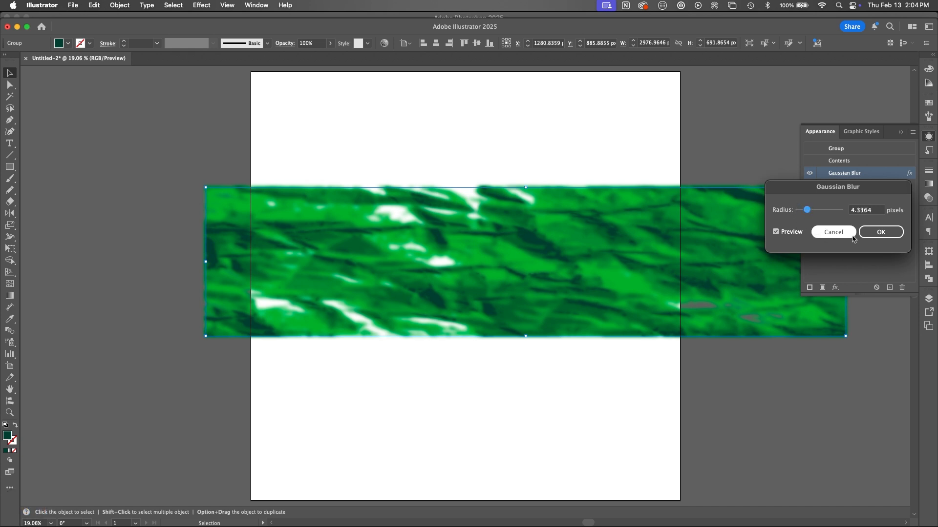
{"action": "left_click", "coordinate": [881, 232]}
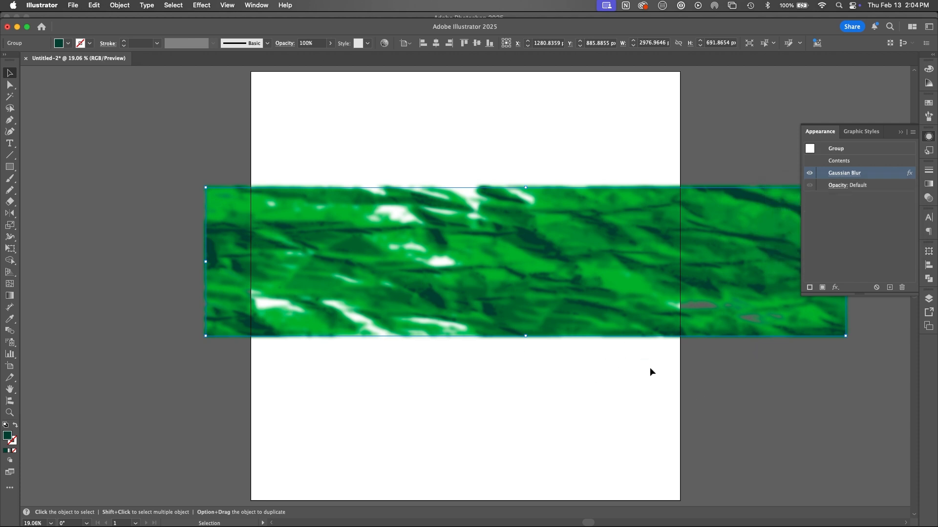
Step: Select all four stretched textures and move them together to align with the artboard's upper-left corner
{"action": "left_click", "coordinate": [643, 380]}
{"action": "left_click_drag", "start_coordinate": [716, 163], "coordinate": [363, 447]}
{"action": "key", "text": "space"}
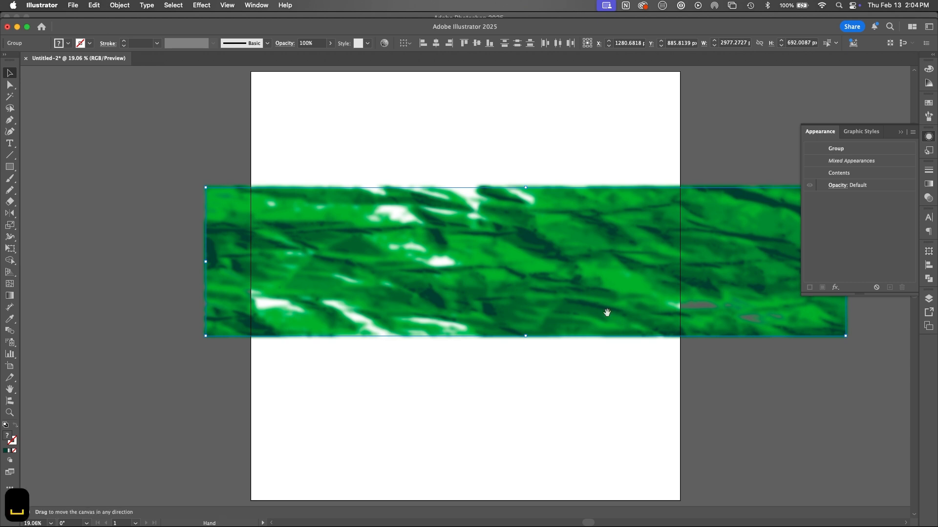
{"action": "left_click_drag", "start_coordinate": [605, 312], "coordinate": [508, 279]}
{"action": "left_click_drag", "start_coordinate": [642, 277], "coordinate": [607, 193]}
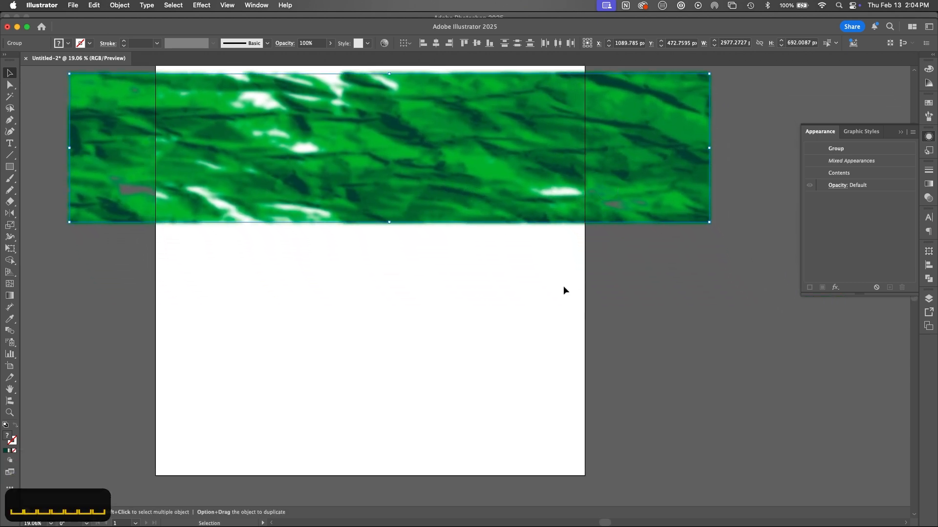
{"action": "key", "text": "space"}
{"action": "left_click_drag", "start_coordinate": [513, 291], "coordinate": [599, 344]}
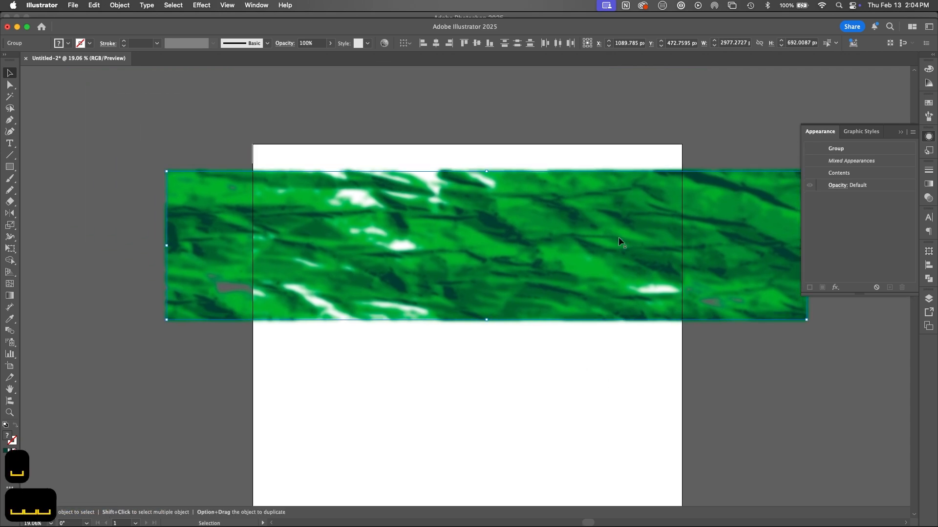
{"action": "left_click_drag", "start_coordinate": [618, 236], "coordinate": [650, 251]}
Step: Scale the four textures down proportionally to about 1997 px wide and 464 px high, spanning the artboard's width
{"action": "key", "text": "space"}
{"action": "left_click_drag", "start_coordinate": [629, 335], "coordinate": [456, 337]}
{"action": "left_click_drag", "start_coordinate": [722, 295], "coordinate": [532, 248]}
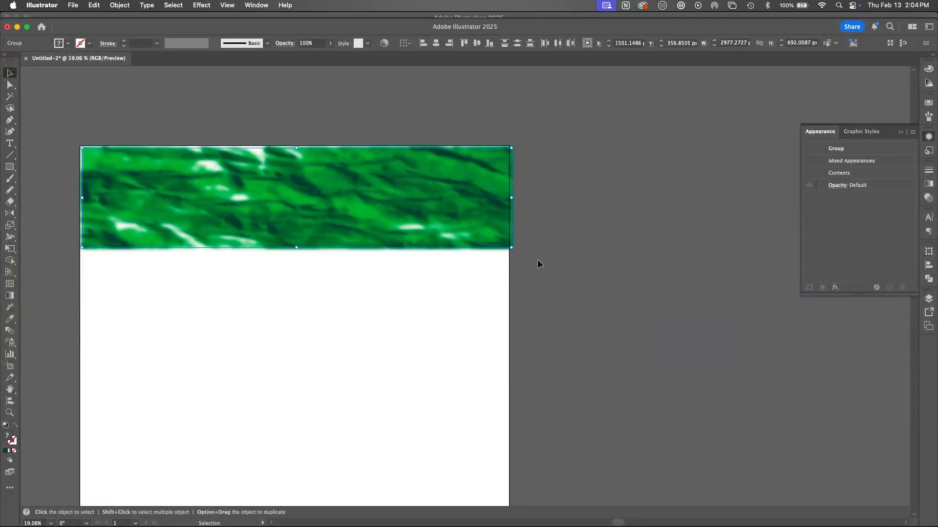
Step: Duplicate the texture band in place, flip the copy downward into a mirrored band about 448 px high below the original, and deselect it
{"action": "key", "text": "super+c"}
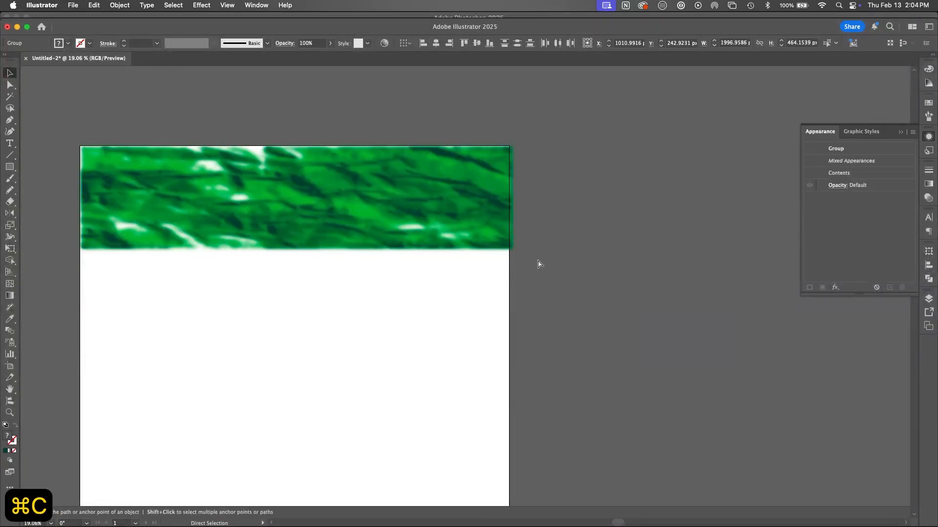
{"action": "key", "text": "super+f"}
{"action": "left_click_drag", "start_coordinate": [296, 147], "coordinate": [303, 343]}
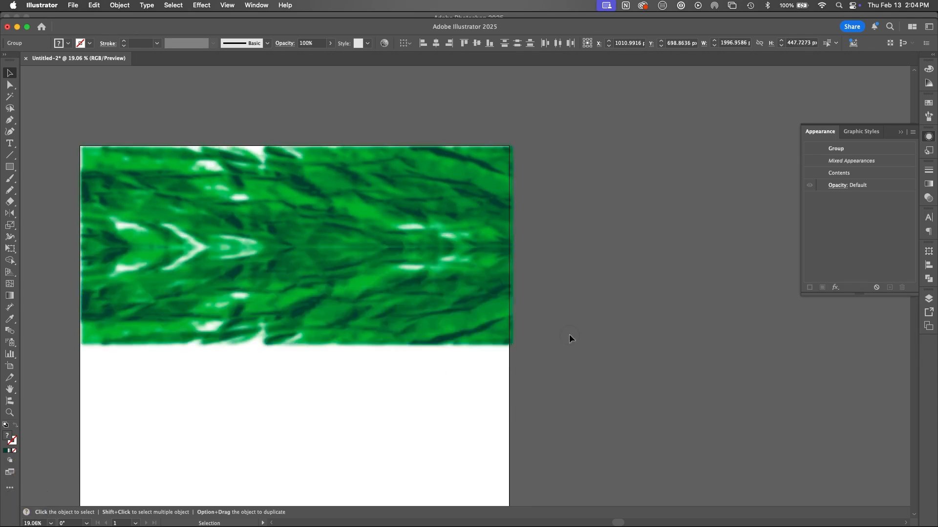
{"action": "left_click", "coordinate": [569, 339]}
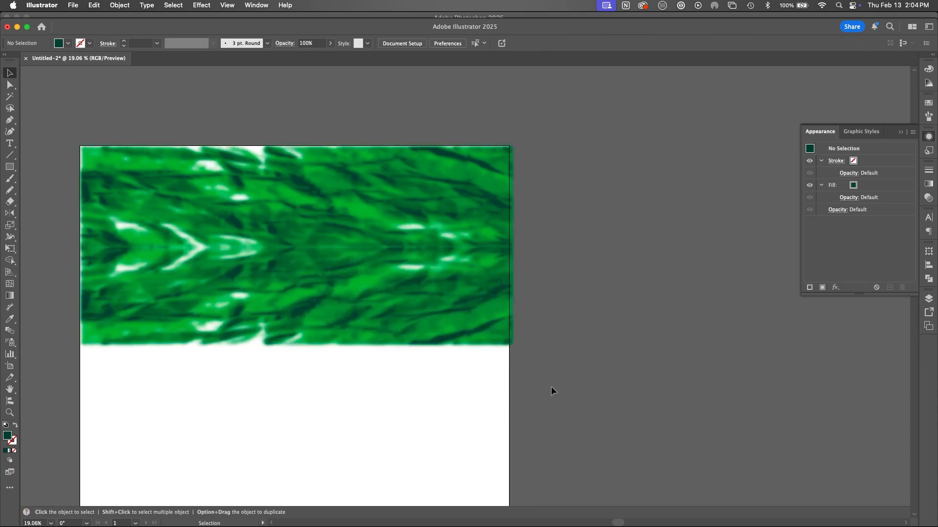
Step: Duplicate both bands in place and flip the copies downward below them, extending the whole marble texture to about 1737 px high
{"action": "left_click", "coordinate": [206, 442]}
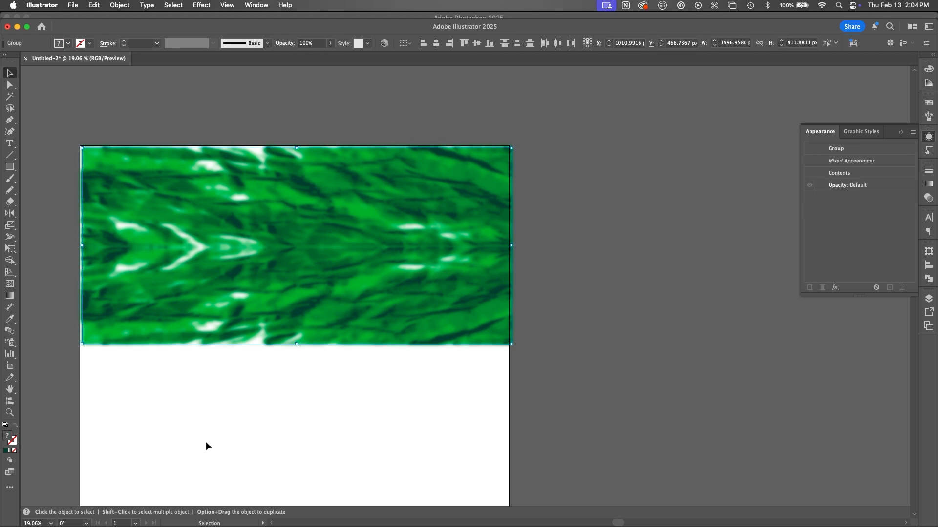
{"action": "key", "text": "super+c"}
{"action": "key", "text": "super+f"}
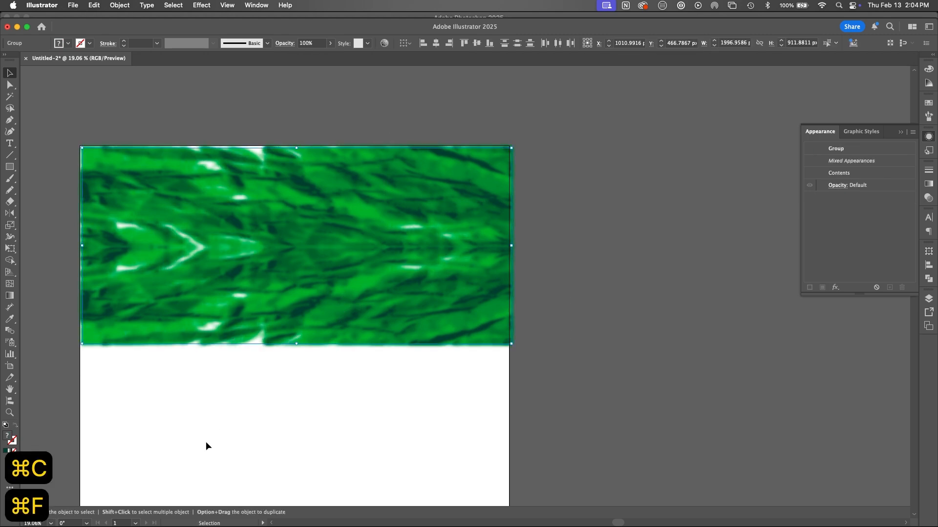
{"action": "left_click_drag", "start_coordinate": [299, 151], "coordinate": [302, 502]}
{"action": "key", "text": "space"}
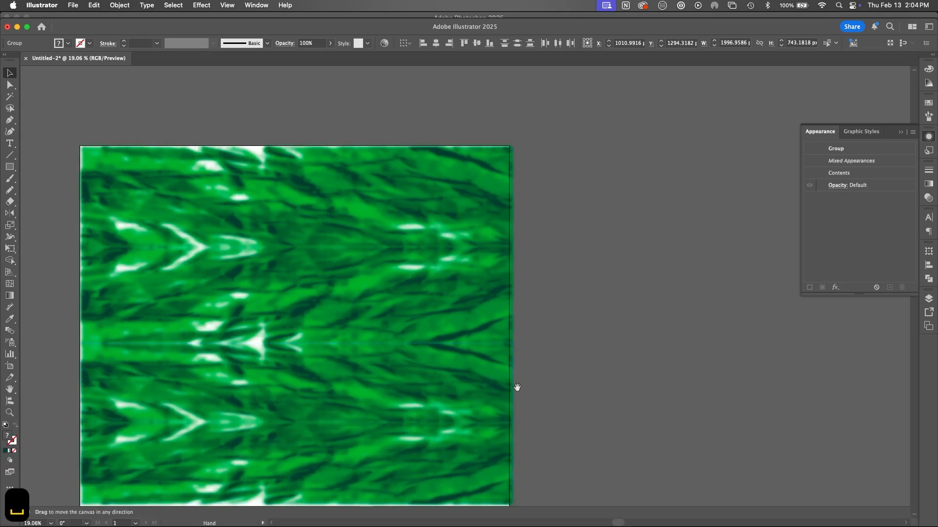
{"action": "left_click_drag", "start_coordinate": [528, 385], "coordinate": [617, 308]}
{"action": "left_click_drag", "start_coordinate": [393, 426], "coordinate": [391, 442]}
{"action": "left_click", "coordinate": [652, 351]}
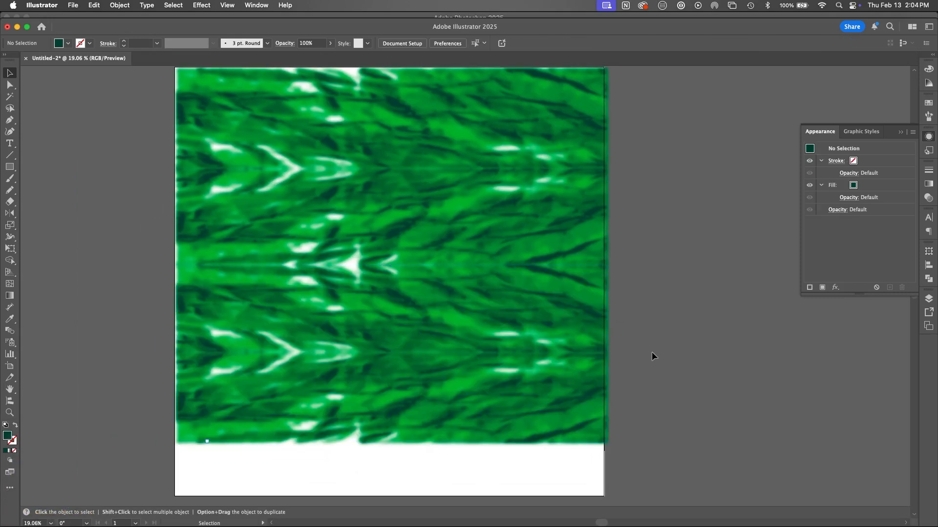
Step: Draw a 1600 px dark green circle over the texture, send it to the back, and place a duplicate of it at the front
{"action": "key", "text": "l"}
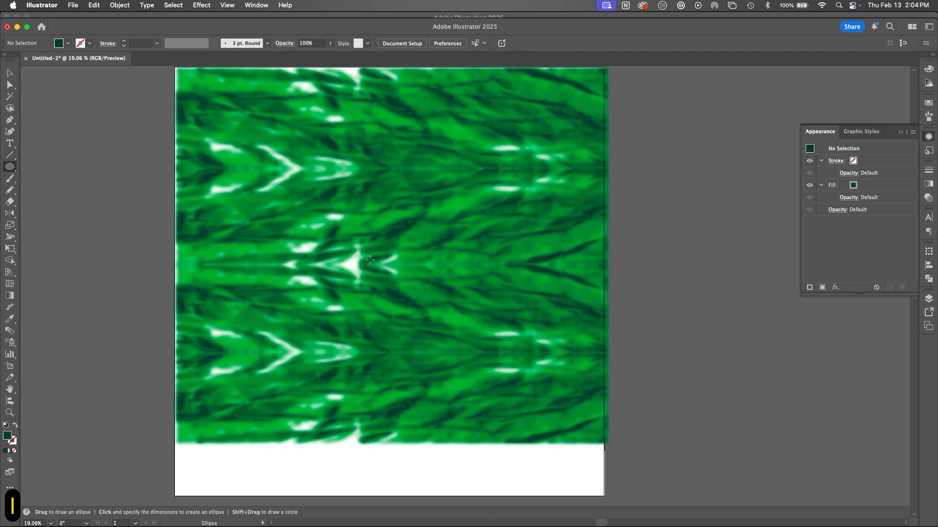
{"action": "left_click_drag", "start_coordinate": [374, 259], "coordinate": [543, 388]}
{"action": "key", "text": "shift+super+bracketleft"}
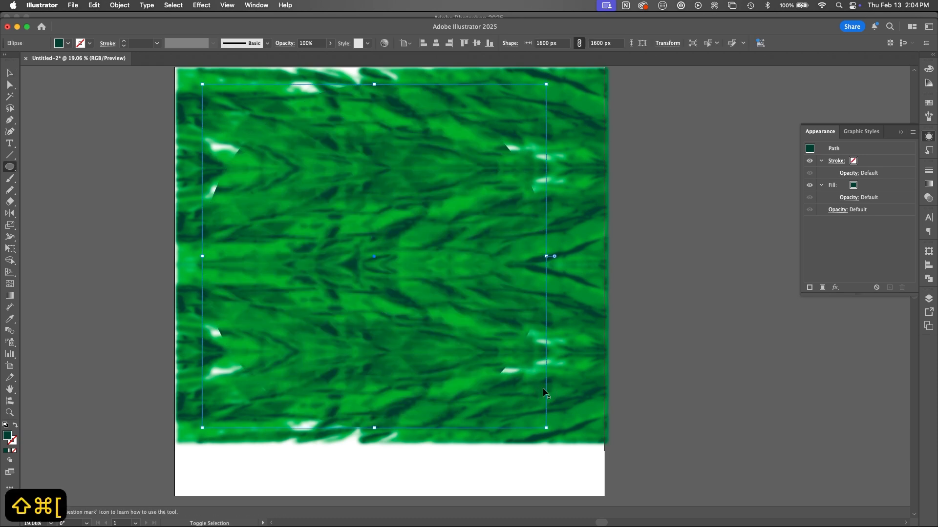
{"action": "key", "text": "super+c"}
{"action": "key", "text": "super+f"}
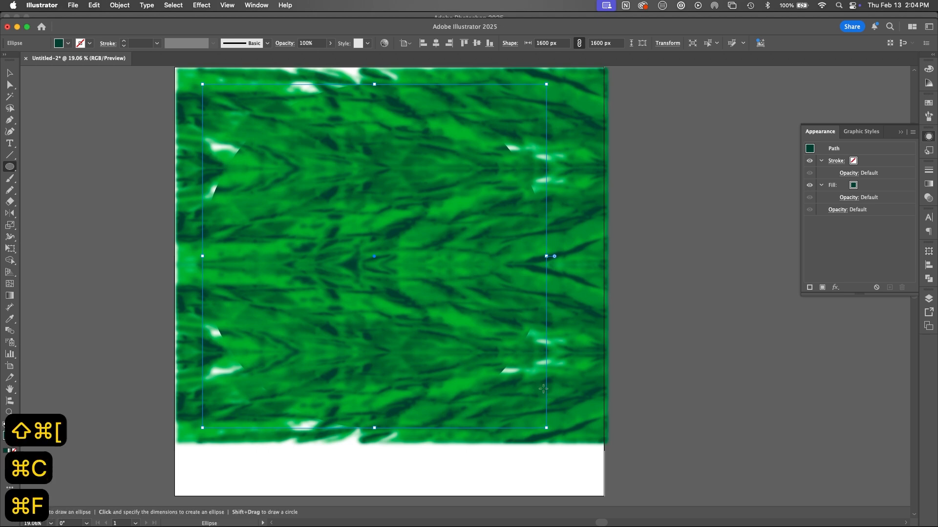
{"action": "key", "text": "shift+super+bracketright"}
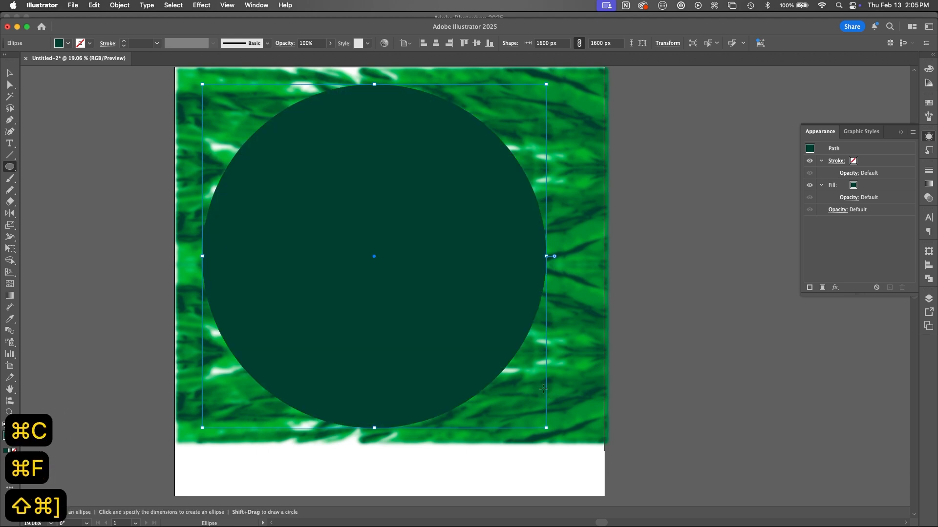
Step: Clip all the artwork to the front circle with a clipping mask
{"action": "key", "text": "super+a"}
{"action": "key", "text": "super+7"}
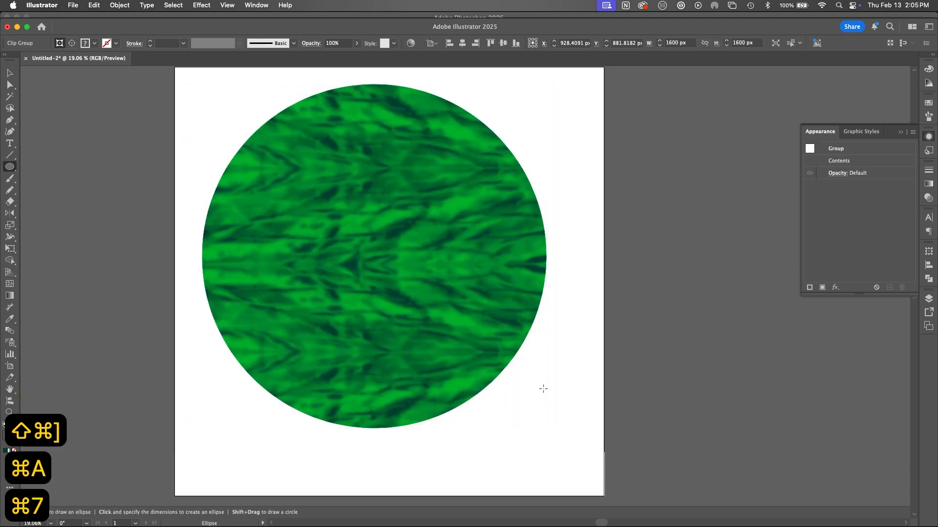
{"action": "left_click", "coordinate": [579, 335]}
{"action": "left_click", "coordinate": [454, 292]}
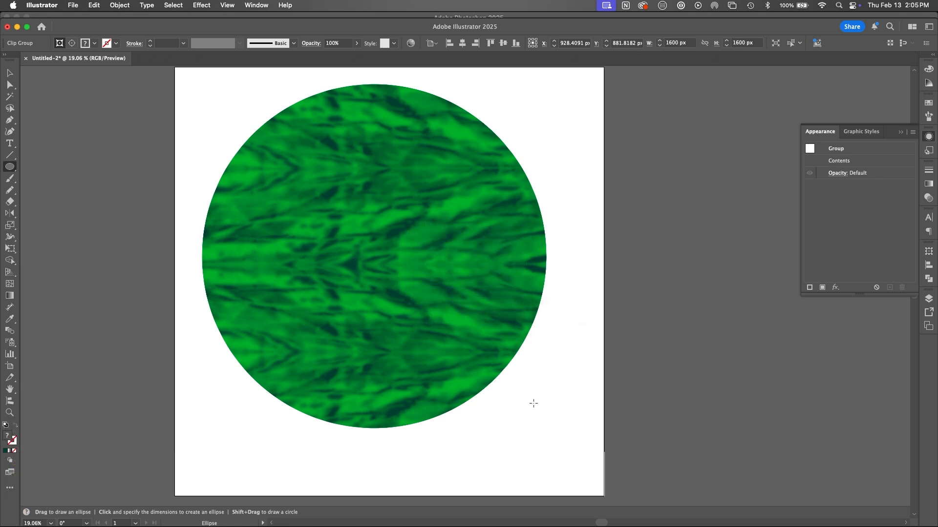
Step: Expand the layer's clip group to show its contents and release the clipping mask
{"action": "left_click", "coordinate": [929, 299]}
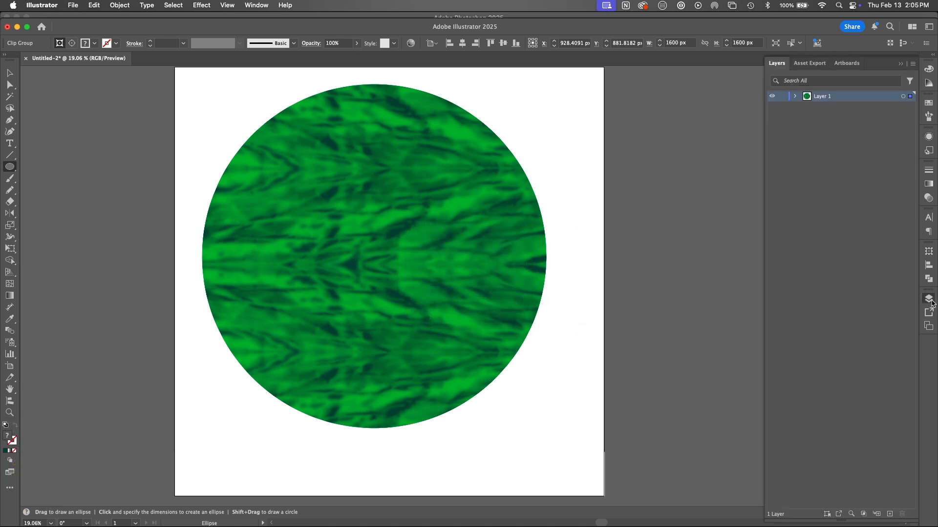
{"action": "left_click", "coordinate": [795, 97]}
{"action": "left_click", "coordinate": [807, 106]}
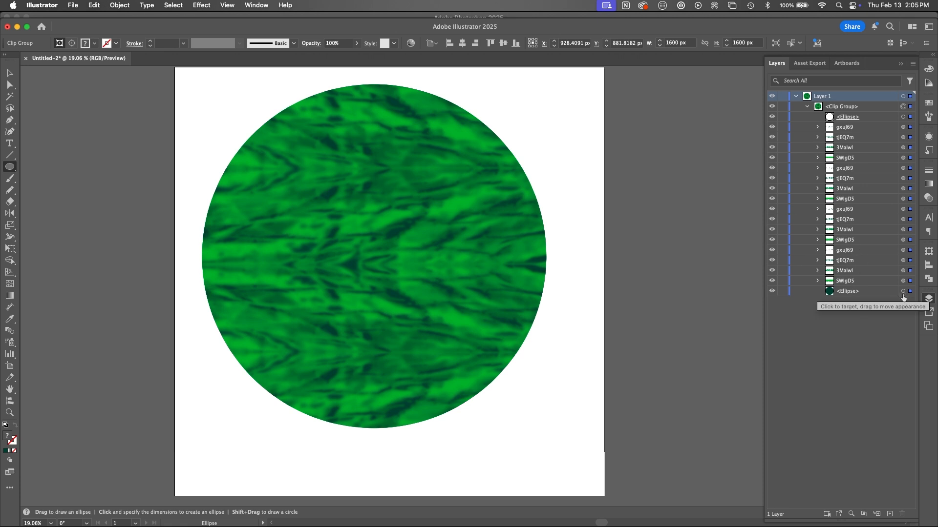
{"action": "key", "text": "super+a"}
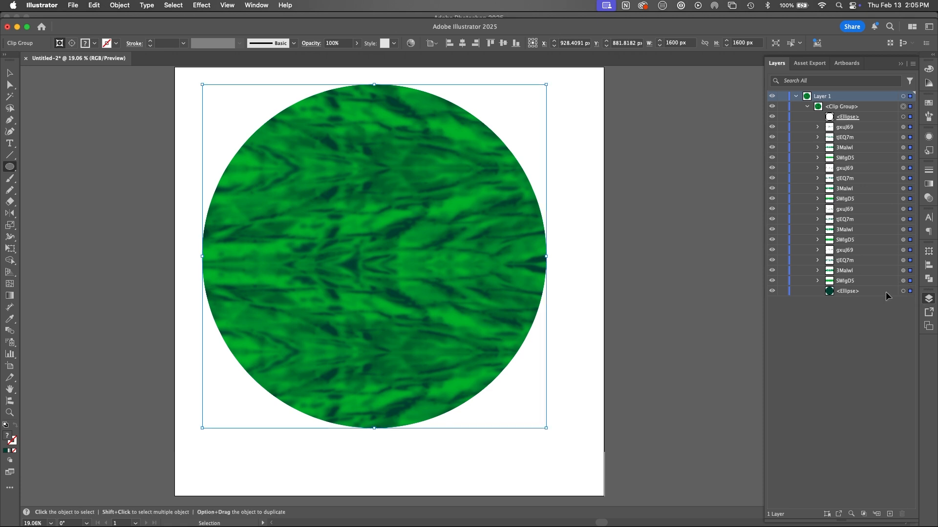
{"action": "key", "text": "alt+super+7"}
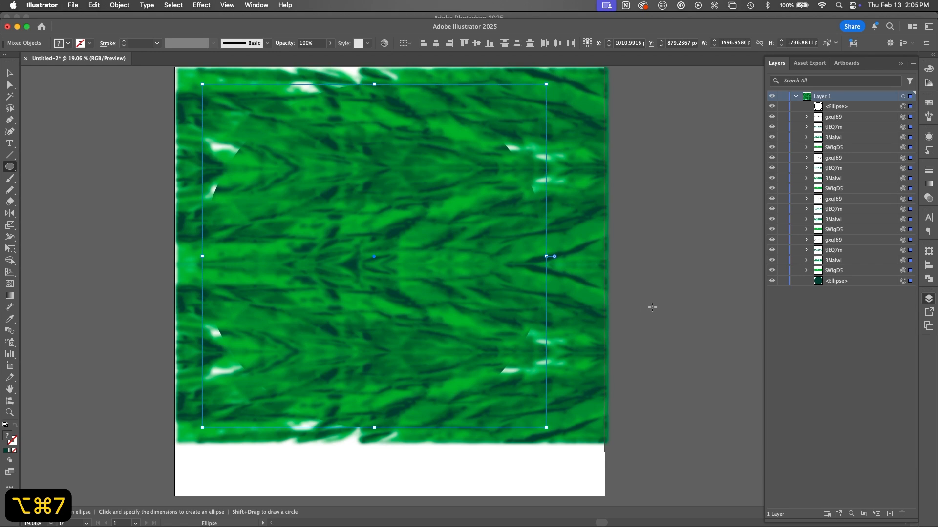
{"action": "key", "text": "v"}
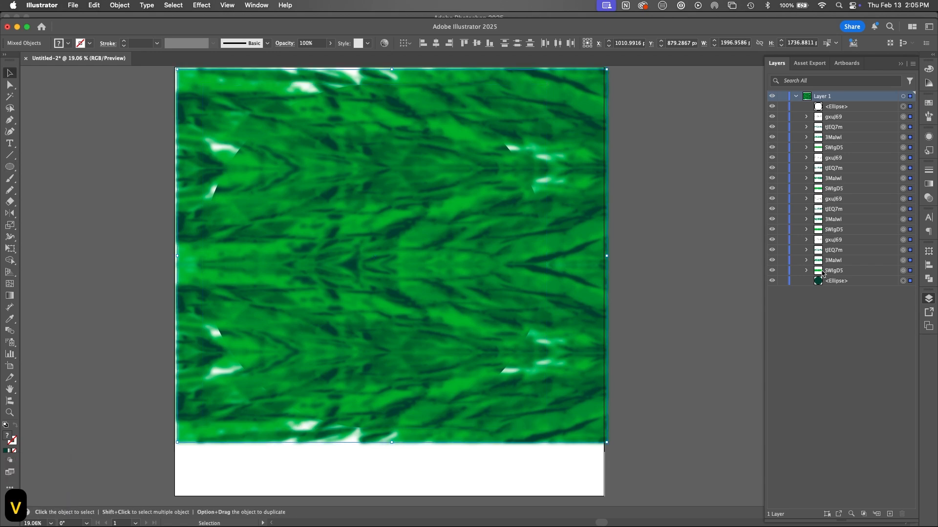
Step: Give the unfilled front circle a 3 pt RGB Yellow stroke and lock it
{"action": "left_click", "coordinate": [903, 107]}
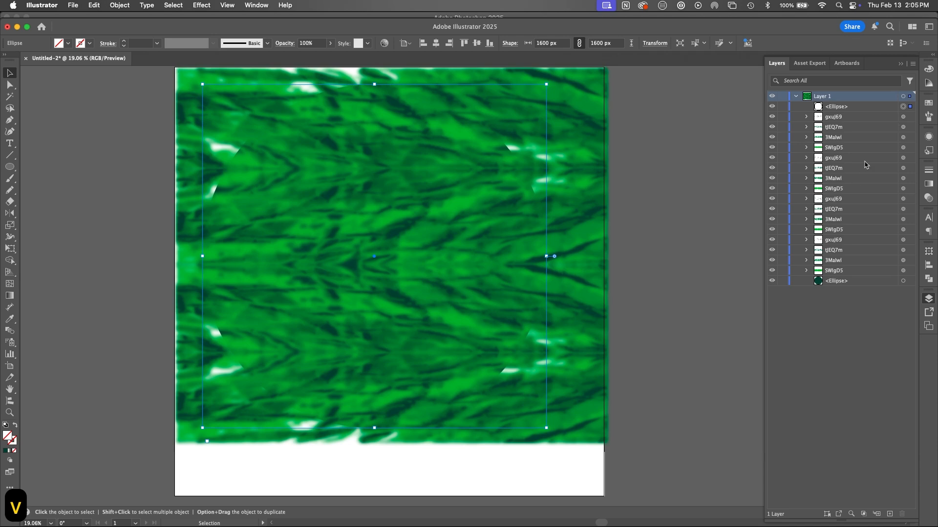
{"action": "left_click", "coordinate": [928, 103]}
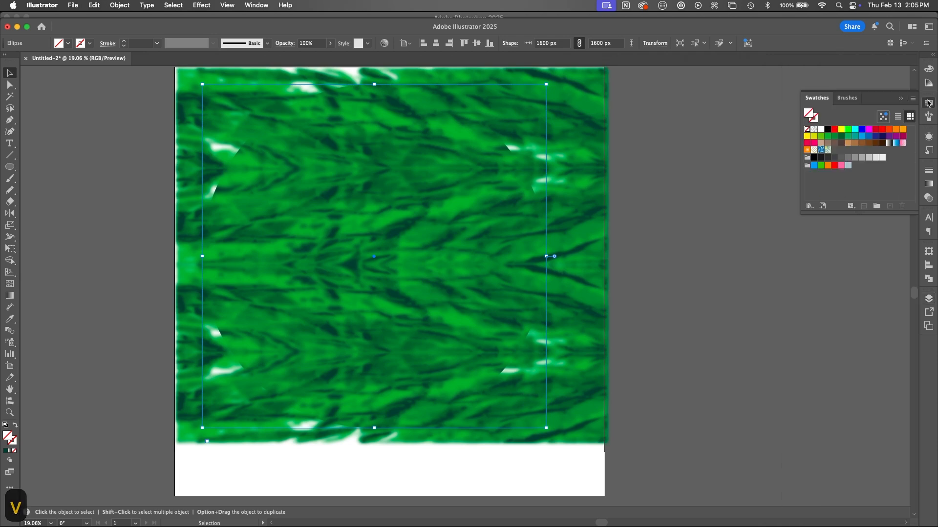
{"action": "left_click", "coordinate": [834, 130]}
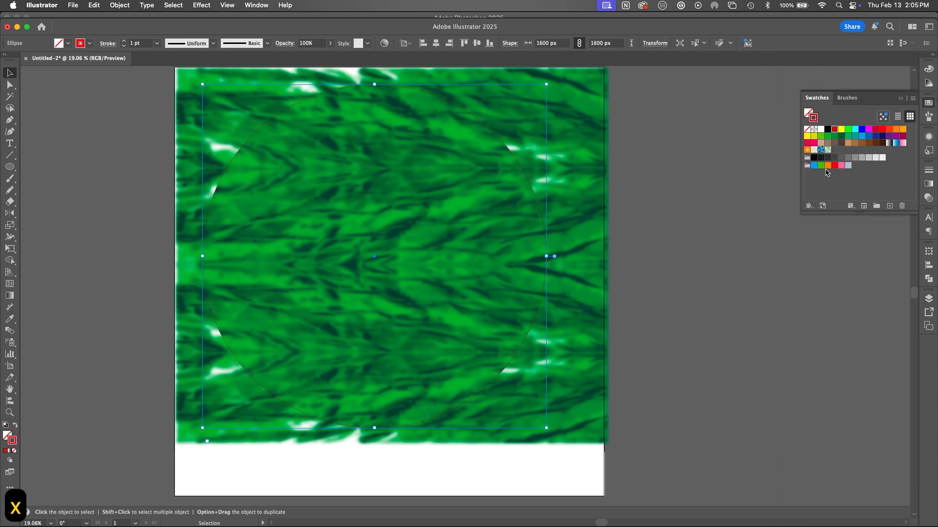
{"action": "left_click", "coordinate": [841, 130]}
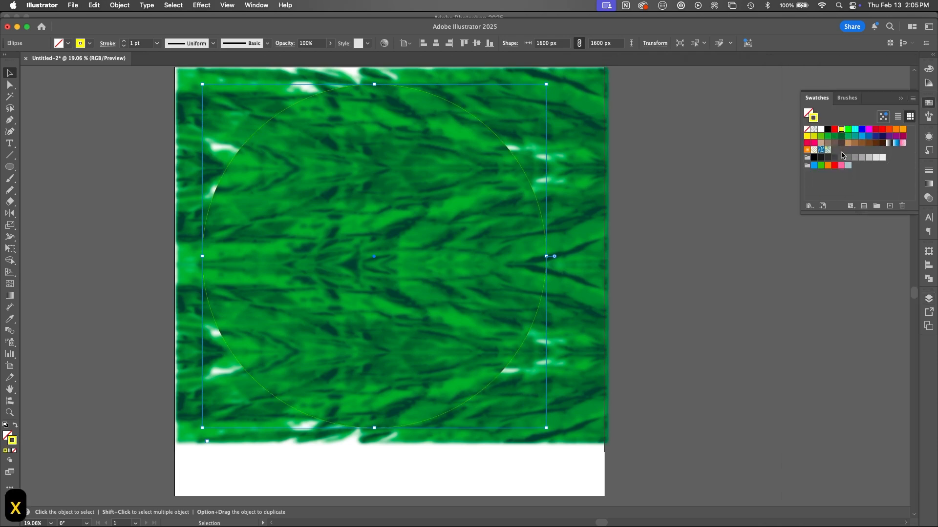
{"action": "left_click", "coordinate": [929, 169]}
{"action": "left_click", "coordinate": [840, 178]}
{"action": "left_click", "coordinate": [840, 178]}
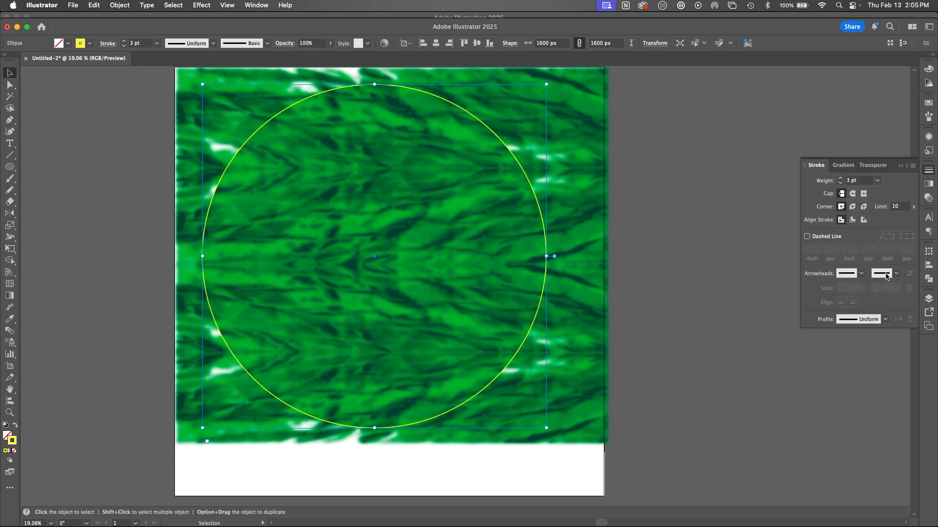
{"action": "key", "text": "super+2"}
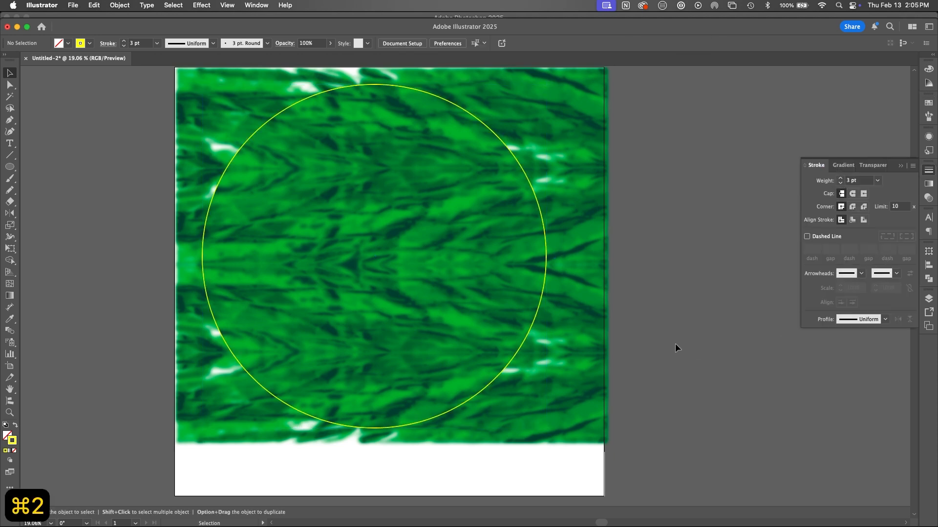
Step: Lock the dark green circle at the back of the layer stack
{"action": "key", "text": "v"}
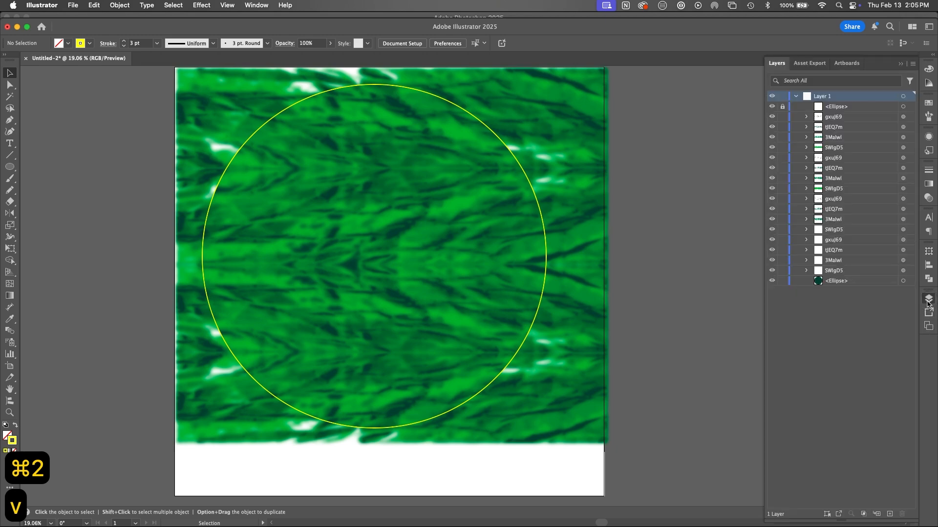
{"action": "left_click", "coordinate": [929, 299]}
{"action": "left_click", "coordinate": [903, 281]}
{"action": "left_click", "coordinate": [783, 281]}
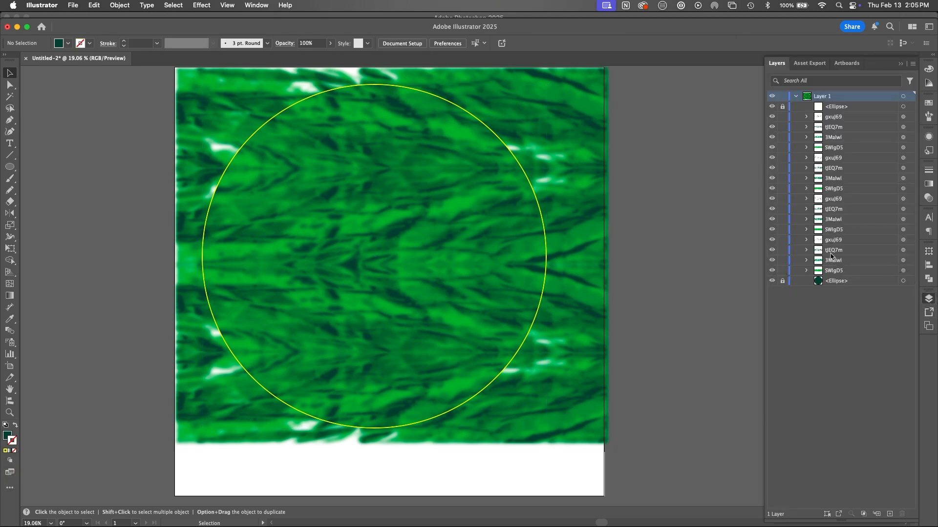
Step: Start an envelope warp on all the unlocked texture pieces and choose the Flag style
{"action": "key", "text": "super+a"}
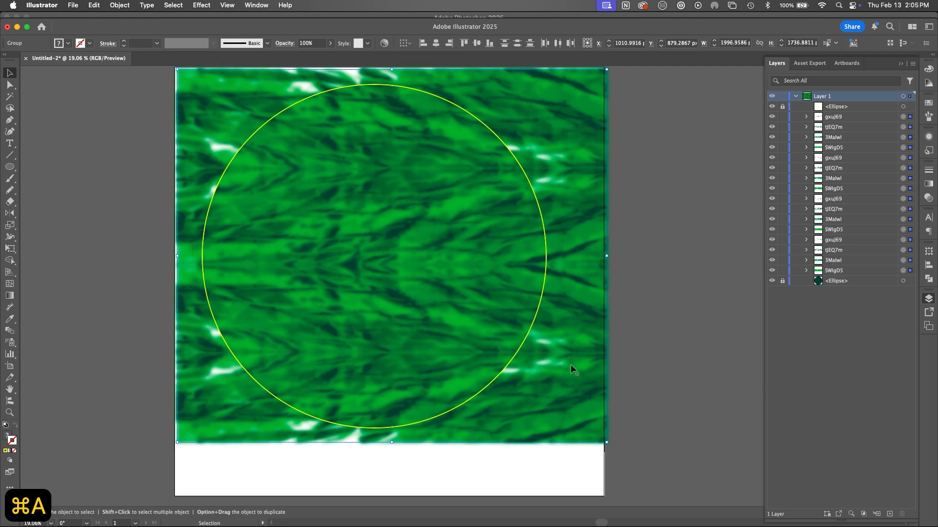
{"action": "left_click", "coordinate": [202, 6]}
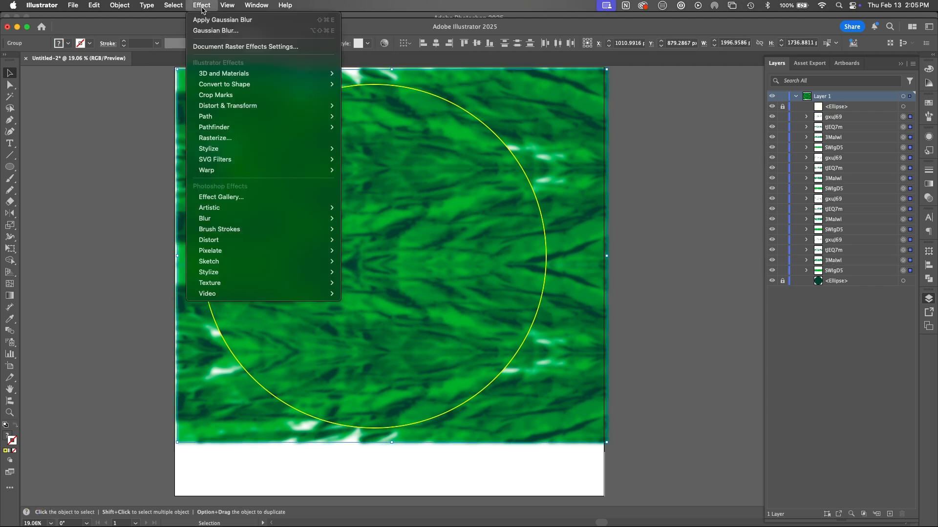
{"action": "mouse_move", "coordinate": [243, 110]}
{"action": "mouse_move", "coordinate": [115, 8]}
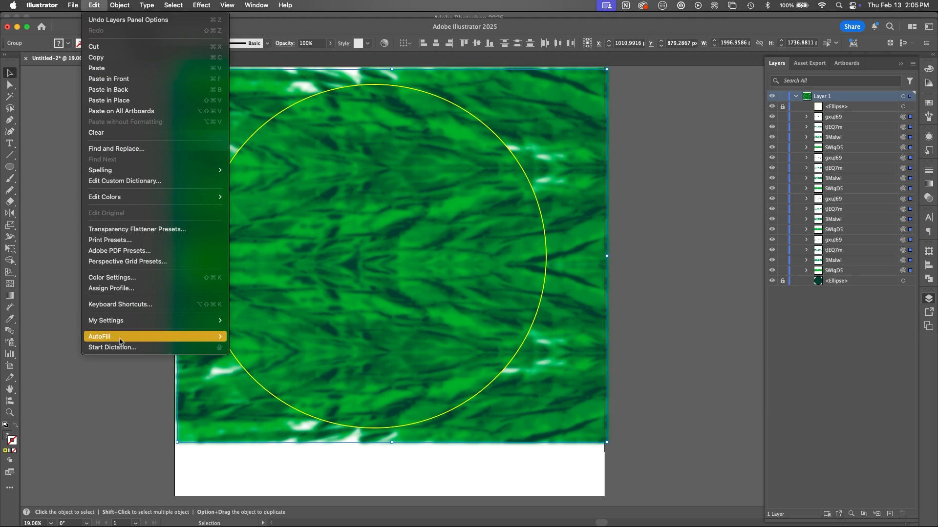
{"action": "mouse_move", "coordinate": [122, 337]}
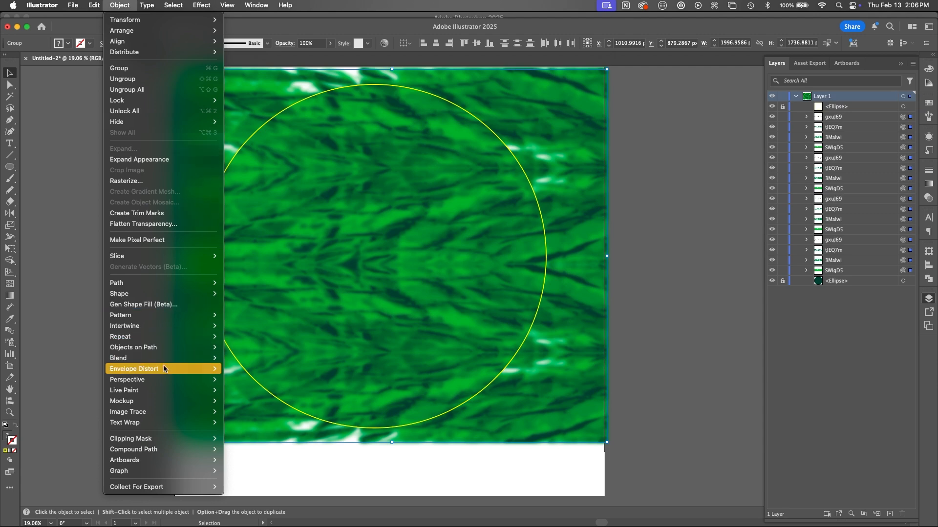
{"action": "mouse_move", "coordinate": [206, 369]}
{"action": "left_click", "coordinate": [292, 370]}
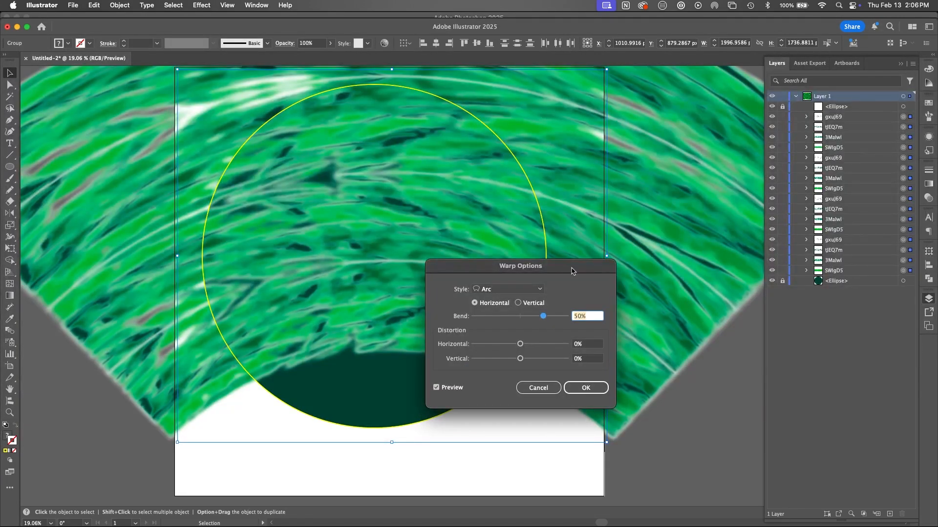
{"action": "left_click_drag", "start_coordinate": [573, 268], "coordinate": [702, 163]}
{"action": "left_click", "coordinate": [667, 185]}
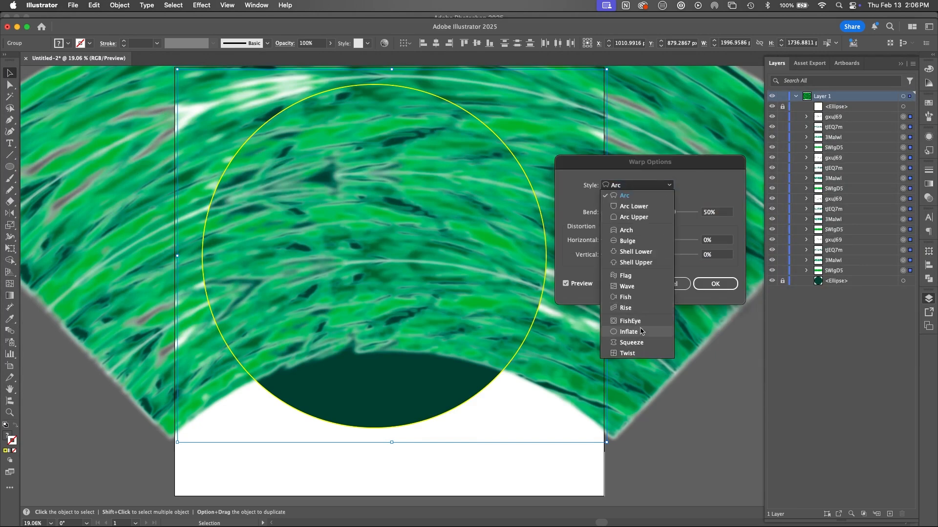
{"action": "left_click", "coordinate": [627, 276]}
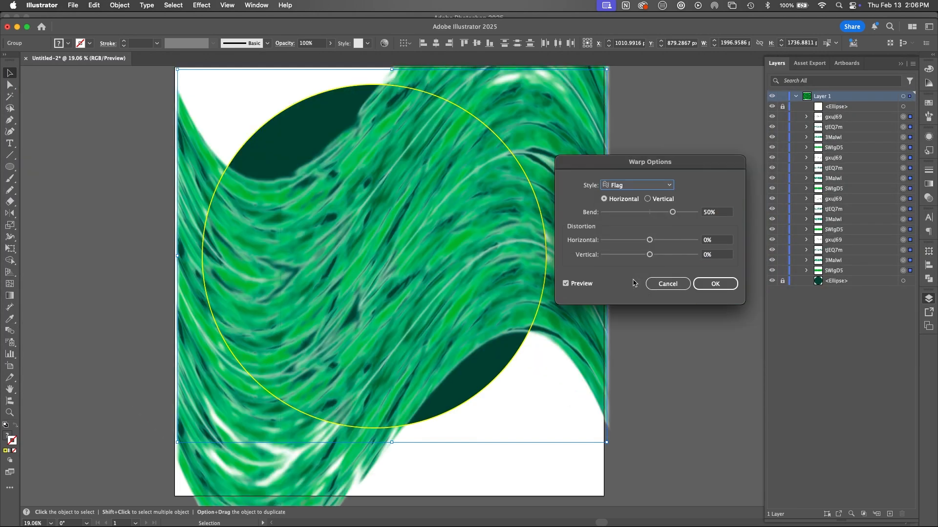
Step: Set the Flag warp to 18% bend, -39% horizontal and 45% vertical distortion, and apply it
{"action": "left_click_drag", "start_coordinate": [673, 212], "coordinate": [642, 222]}
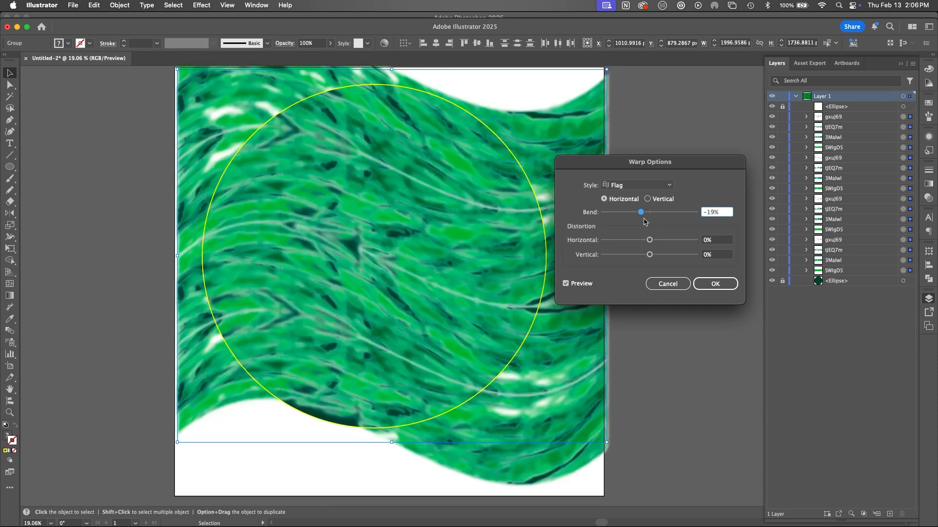
{"action": "left_click_drag", "start_coordinate": [642, 215], "coordinate": [678, 262]}
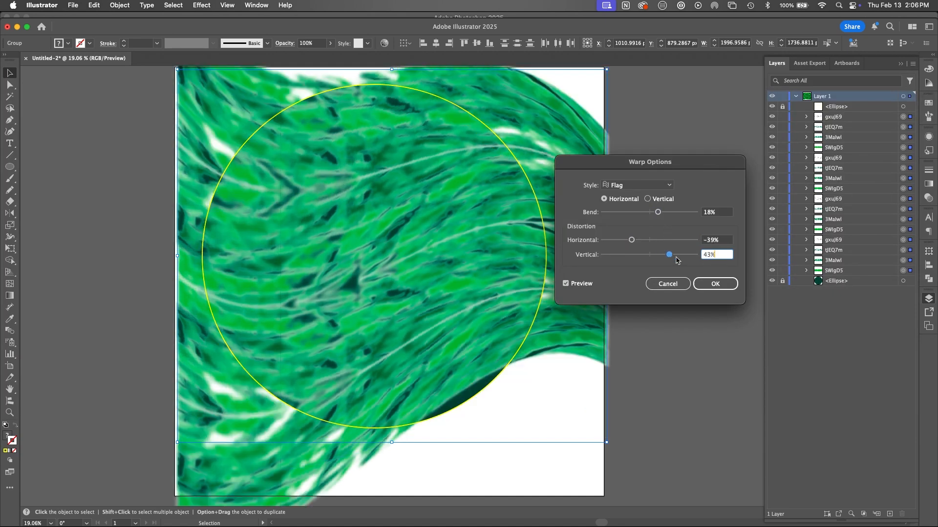
{"action": "mouse_move", "coordinate": [671, 257]}
{"action": "left_mouse_down"}
{"action": "mouse_move", "coordinate": [677, 265]}
{"action": "mouse_move", "coordinate": [670, 259]}
{"action": "left_mouse_up"}
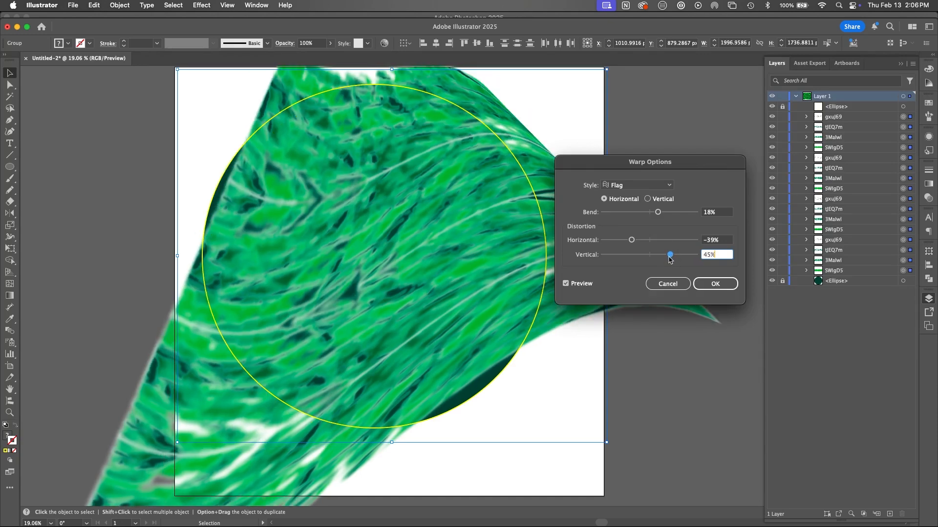
{"action": "left_click", "coordinate": [713, 284]}
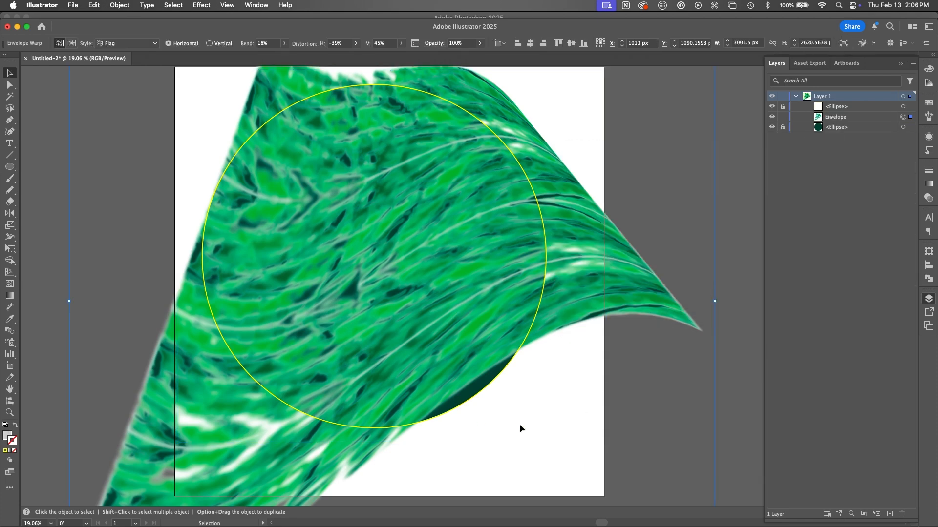
Step: Expand the warped envelope's object and fill, and ungroup the resulting texture images
{"action": "left_click", "coordinate": [120, 5]}
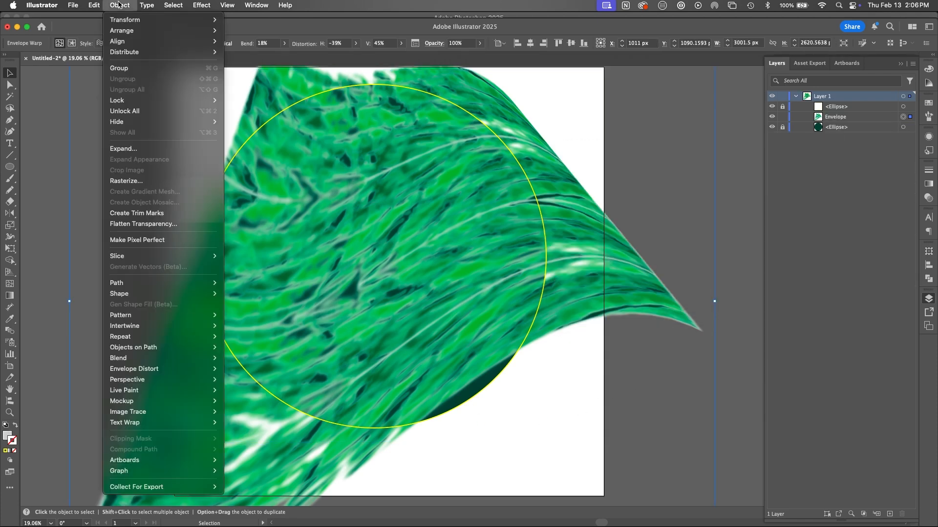
{"action": "left_click", "coordinate": [137, 148]}
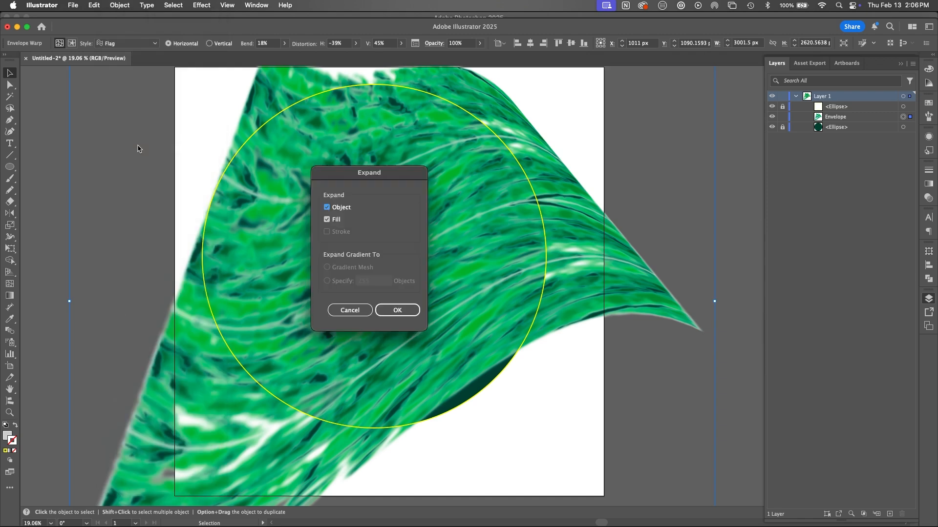
{"action": "left_click", "coordinate": [411, 313]}
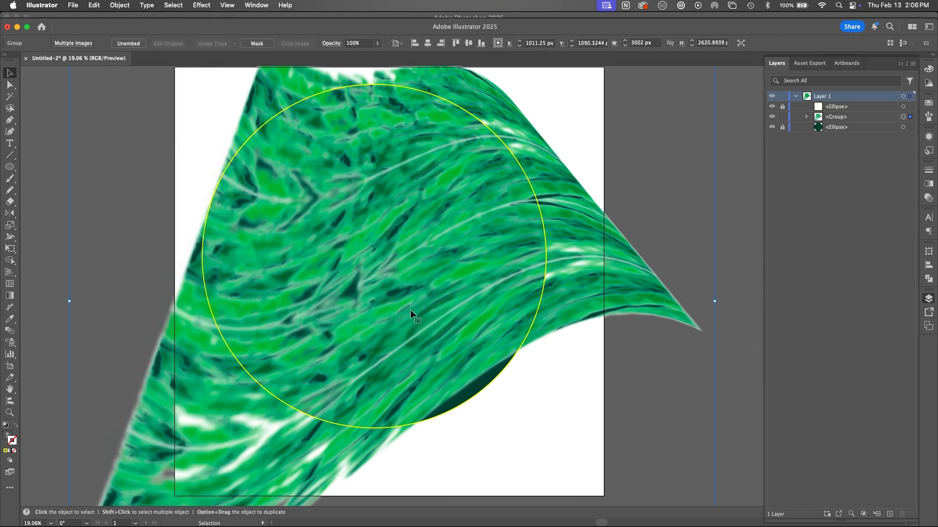
{"action": "key", "text": "super+h"}
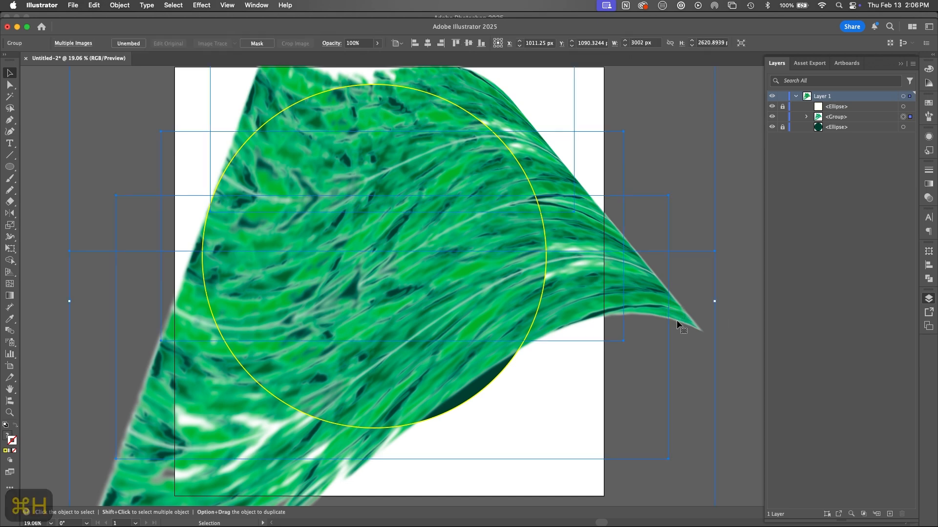
{"action": "key", "text": "shift+super+g"}
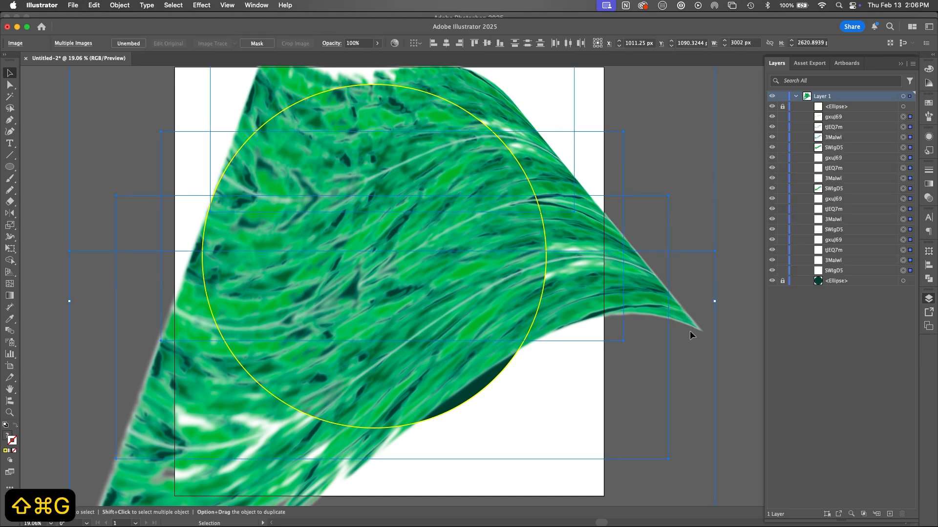
Step: Try shifting individual gxuJ69 images within the expanded artwork to check how the texture pieces separate
{"action": "left_click", "coordinate": [731, 286]}
{"action": "left_click", "coordinate": [674, 314]}
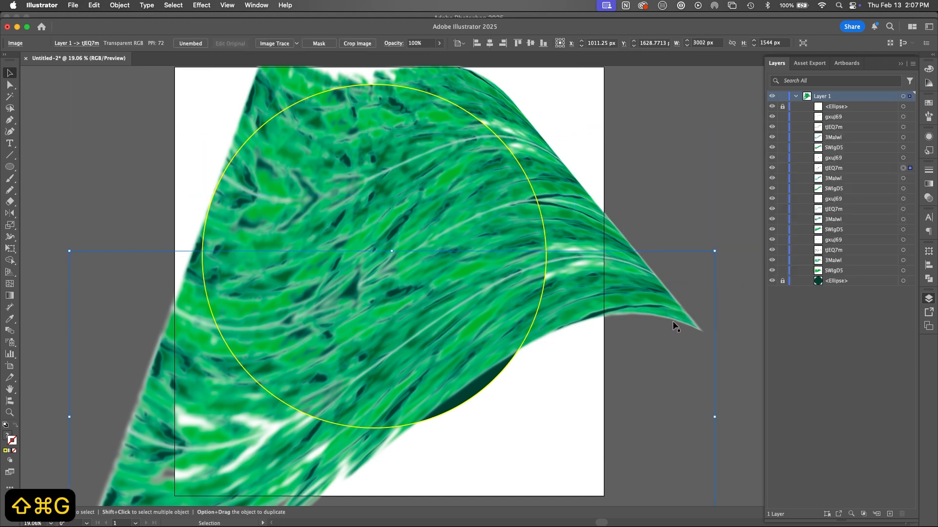
{"action": "left_click_drag", "start_coordinate": [670, 316], "coordinate": [676, 344]}
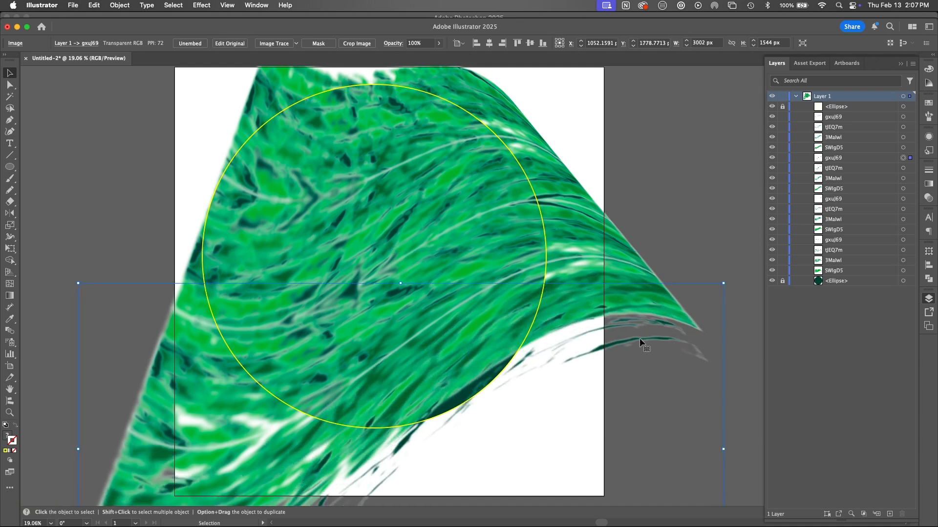
{"action": "left_click", "coordinate": [928, 136]}
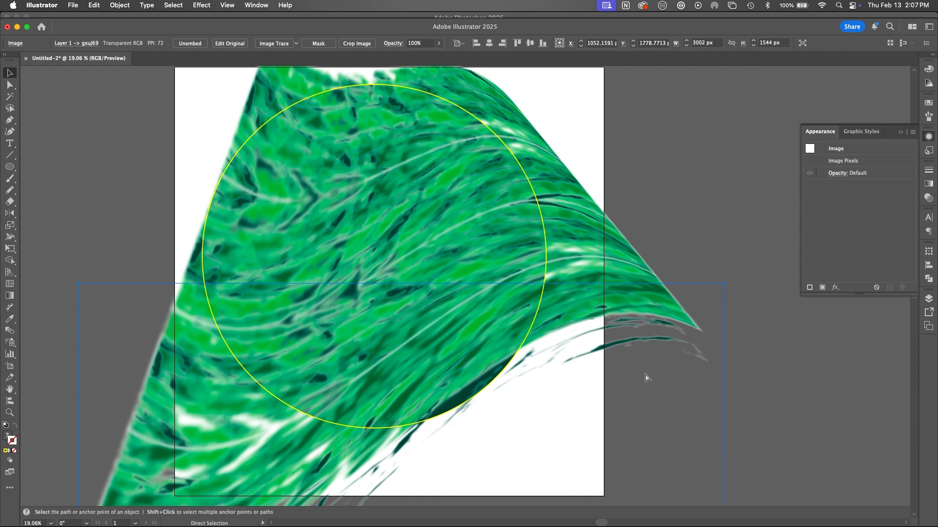
{"action": "key", "text": "super+h"}
{"action": "key", "text": "super+h"}
{"action": "left_click_drag", "start_coordinate": [645, 373], "coordinate": [615, 312]}
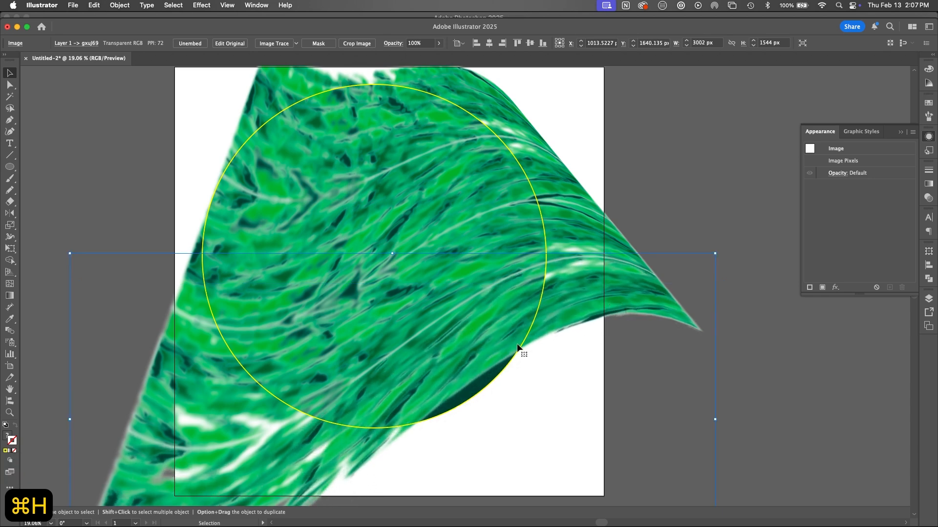
{"action": "left_click", "coordinate": [249, 195]}
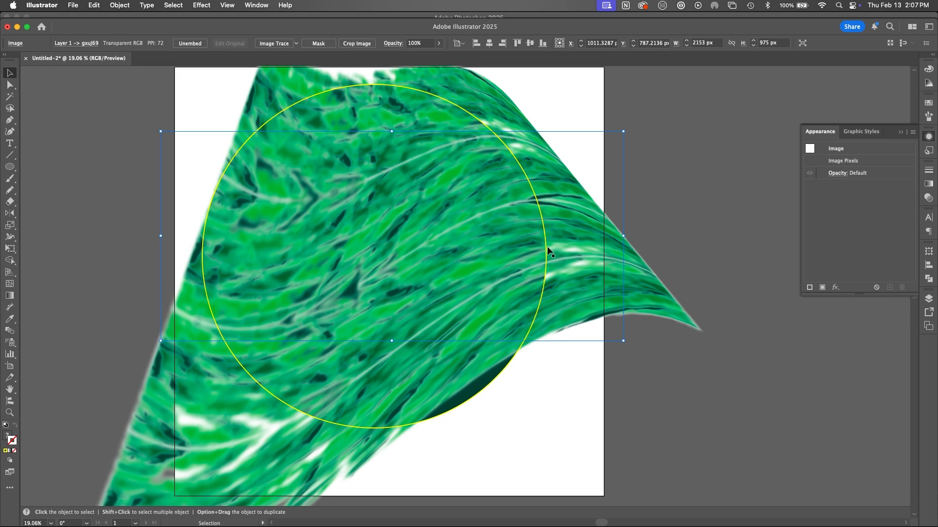
{"action": "left_click_drag", "start_coordinate": [422, 215], "coordinate": [369, 260]}
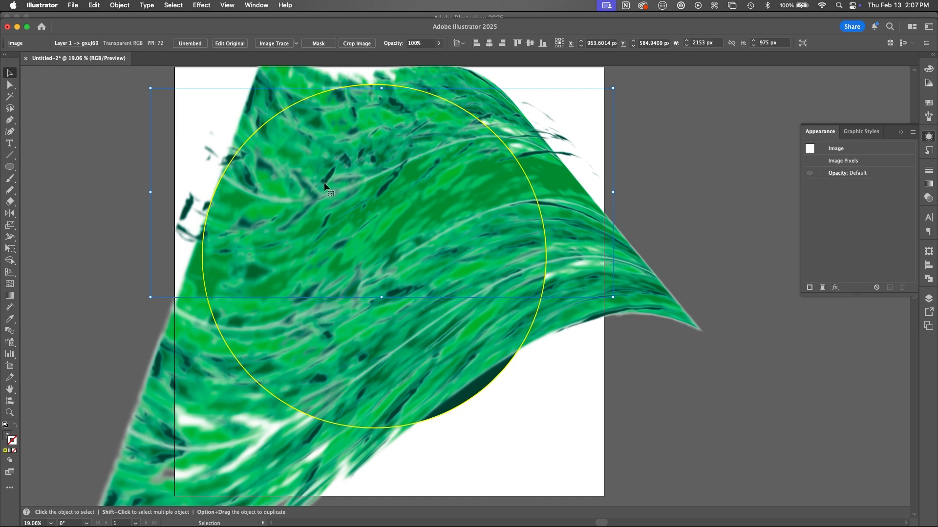
Step: Try to recolor the shifted gxuJ69 image by clearing its fill and applying a yellow swatch
{"action": "key", "text": "x"}
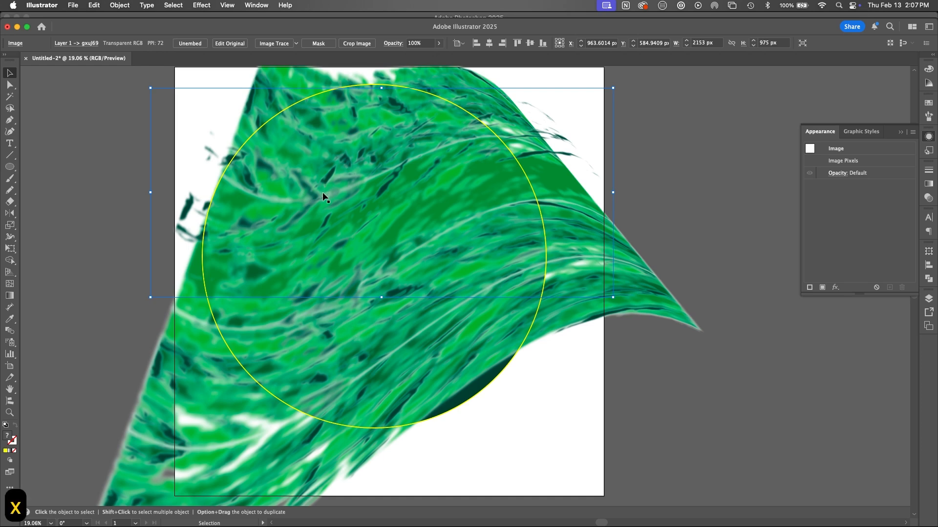
{"action": "key", "text": "slash"}
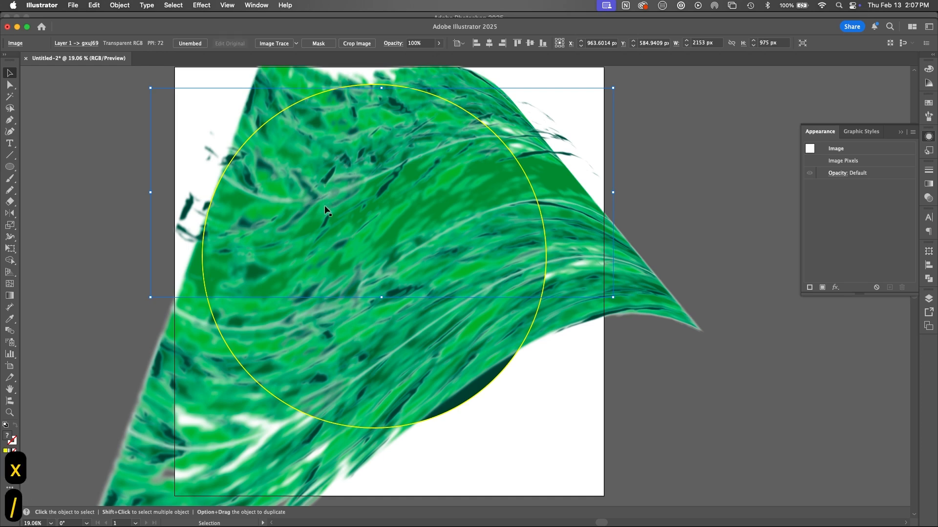
{"action": "key", "text": "slash"}
{"action": "key", "text": "slash"}
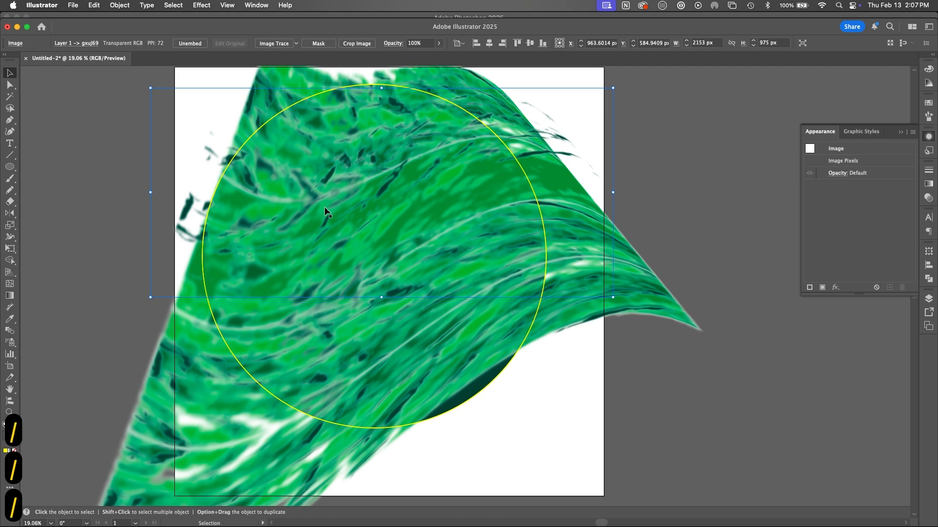
{"action": "left_click", "coordinate": [13, 452]}
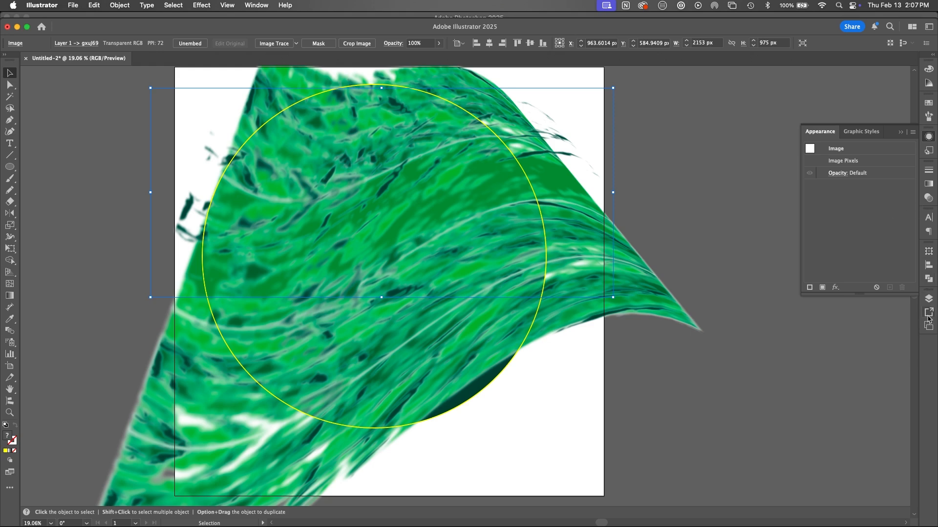
{"action": "left_click", "coordinate": [928, 299]}
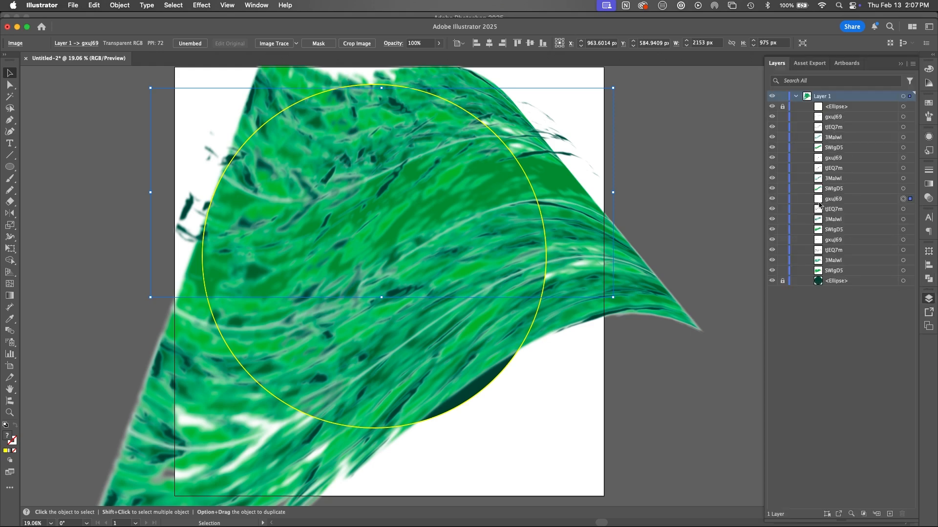
{"action": "left_click", "coordinate": [906, 198]}
{"action": "left_click", "coordinate": [929, 103]}
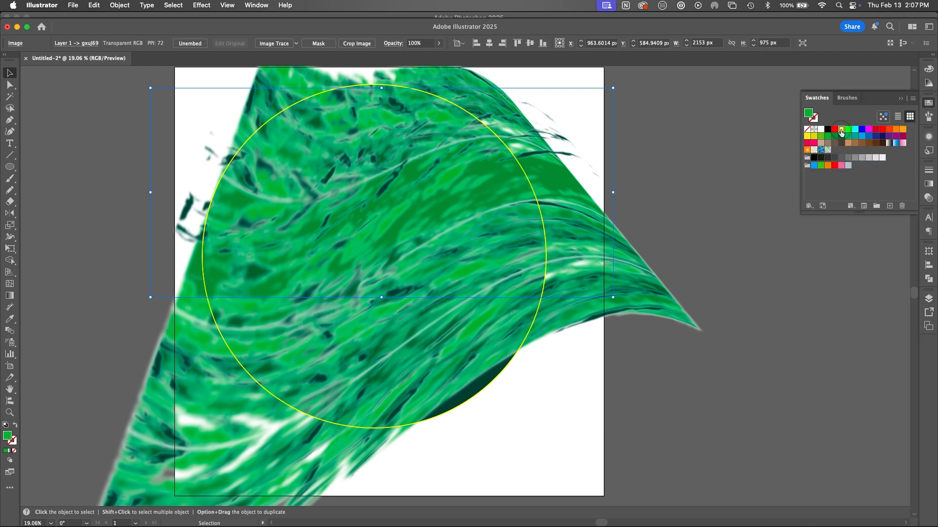
{"action": "left_click", "coordinate": [841, 130]}
{"action": "key", "text": "a"}
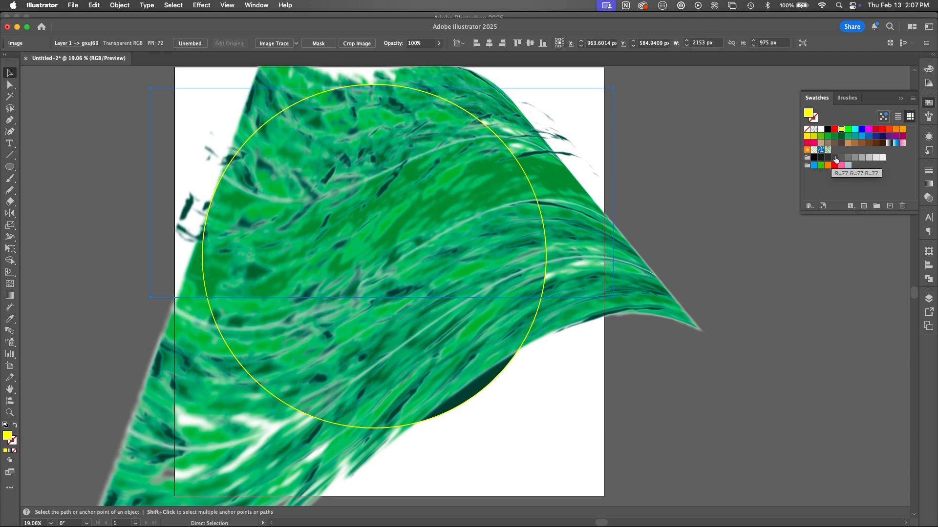
{"action": "key", "text": "super+h"}
{"action": "key", "text": "super+h"}
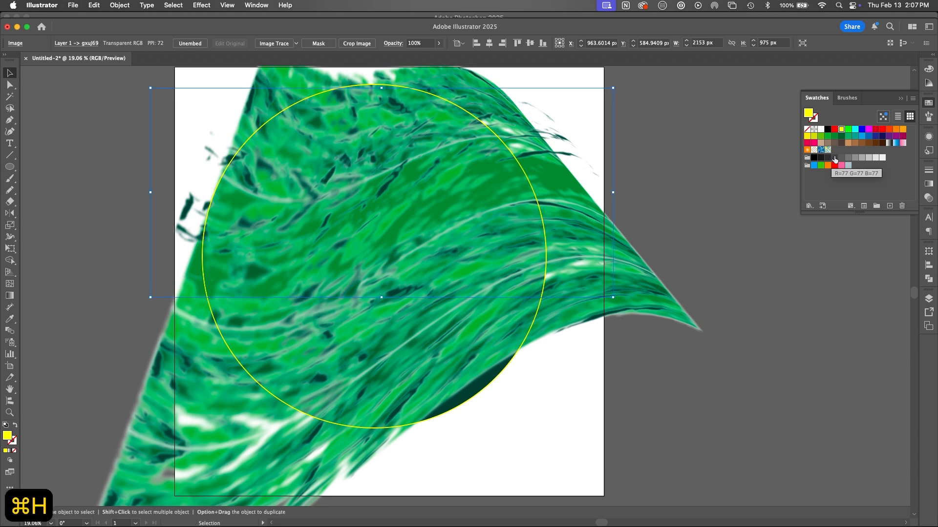
{"action": "key", "text": "v"}
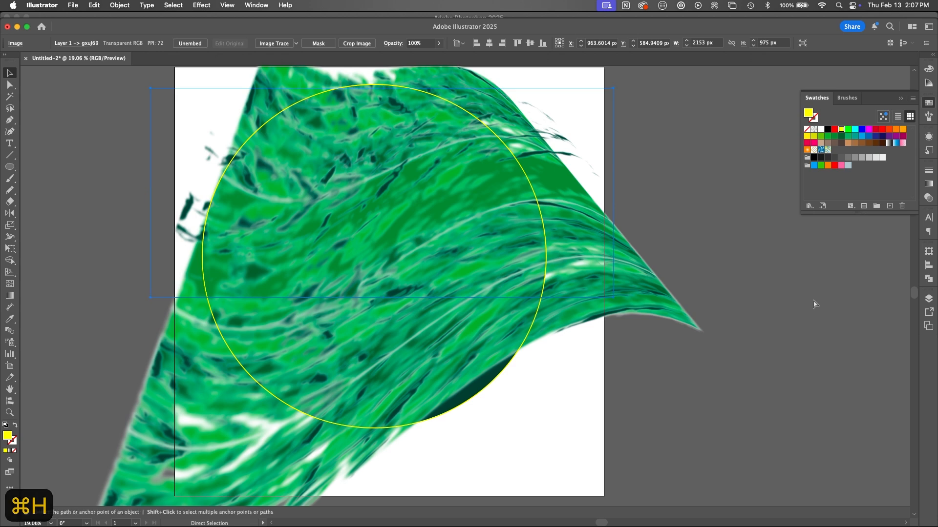
Step: Undo the edits back to the unwarped texture pieces, reversing the image moves, ungrouping, expansion and Flag warp
{"action": "key", "text": "super+z"}
{"action": "key", "text": "super+z"}
{"action": "key", "text": "super+z"}
{"action": "key", "text": "super+z"}
{"action": "key", "text": "super+z"}
{"action": "key", "text": "super+z"}
{"action": "key", "text": "super+z"}
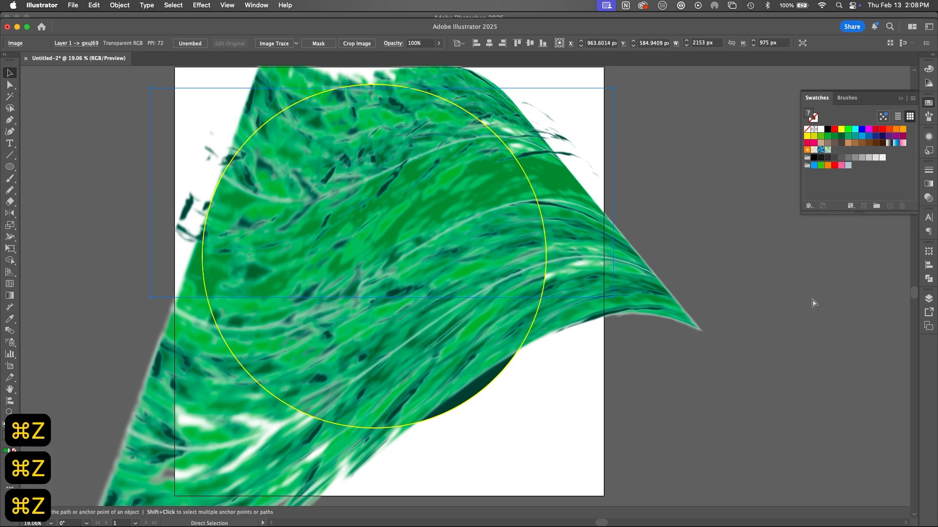
{"action": "key", "text": "super+z"}
{"action": "key", "text": "super+z"}
{"action": "key", "text": "super+z"}
{"action": "key", "text": "super+z"}
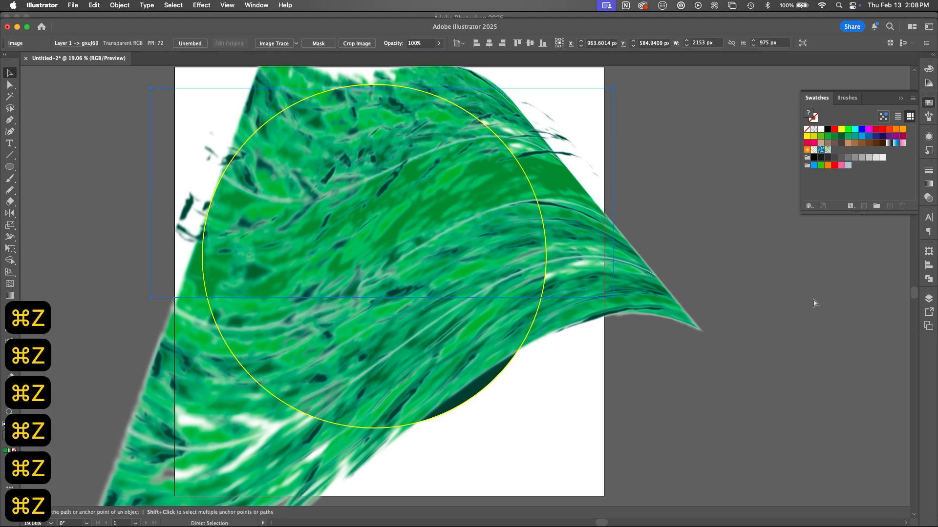
{"action": "key", "text": "super+z"}
{"action": "key", "text": "super+z"}
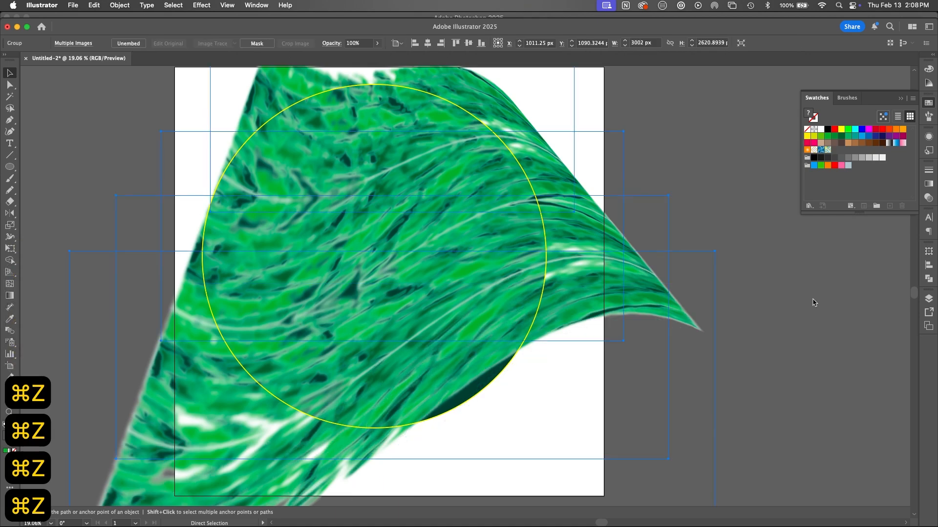
{"action": "key", "text": "super+z"}
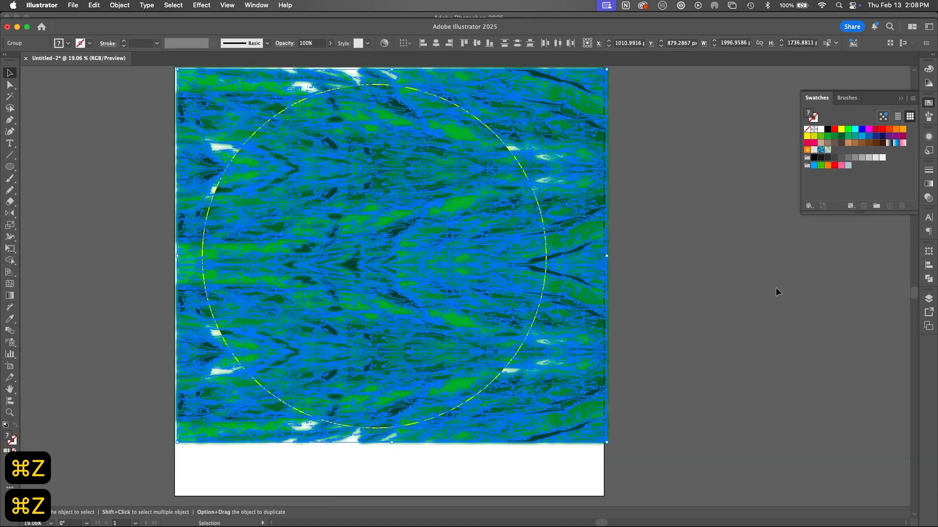
{"action": "key", "text": "super+minus"}
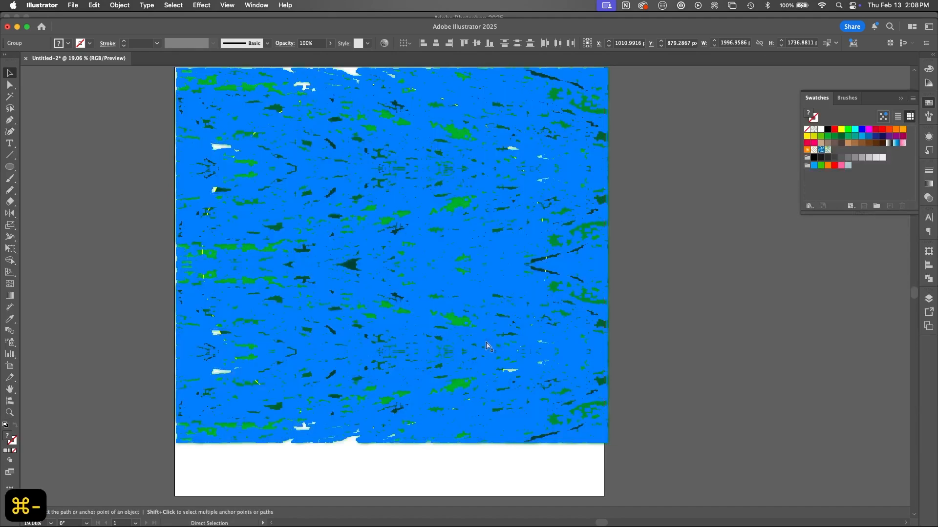
Step: Duplicate the complete set of texture pieces beside the artboard, leaving a gap of about 653 px from the original
{"action": "key", "text": "super+minus"}
{"action": "key", "text": "space"}
{"action": "left_click_drag", "start_coordinate": [491, 338], "coordinate": [639, 345]}
{"action": "key", "text": "v"}
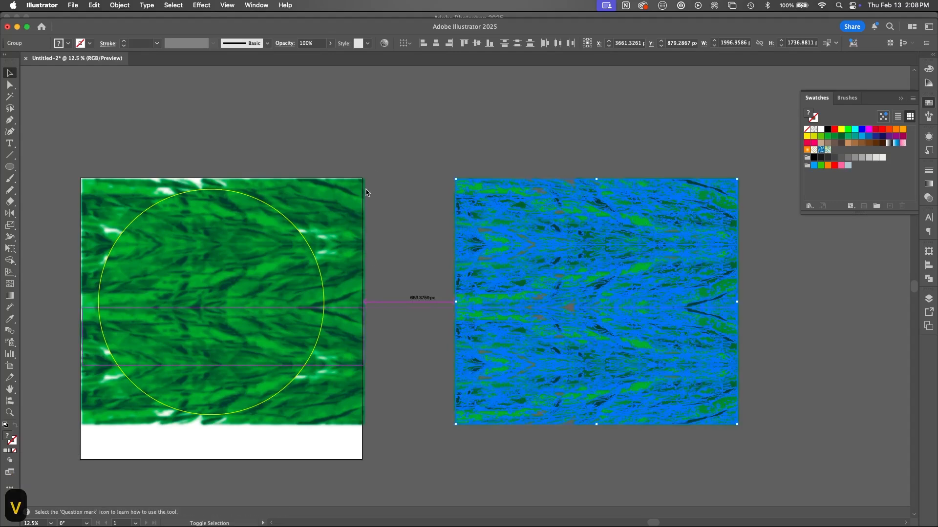
Step: Try shifting the darkest green piece in the texture's upper band, and undo the move
{"action": "left_click", "coordinate": [344, 197]}
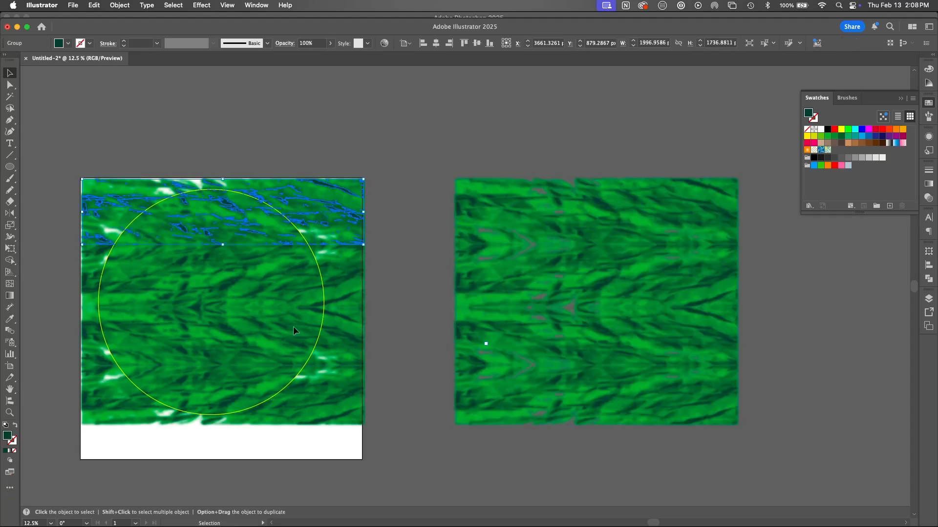
{"action": "left_click_drag", "start_coordinate": [335, 215], "coordinate": [344, 182]}
{"action": "key", "text": "super+z"}
{"action": "key", "text": "space"}
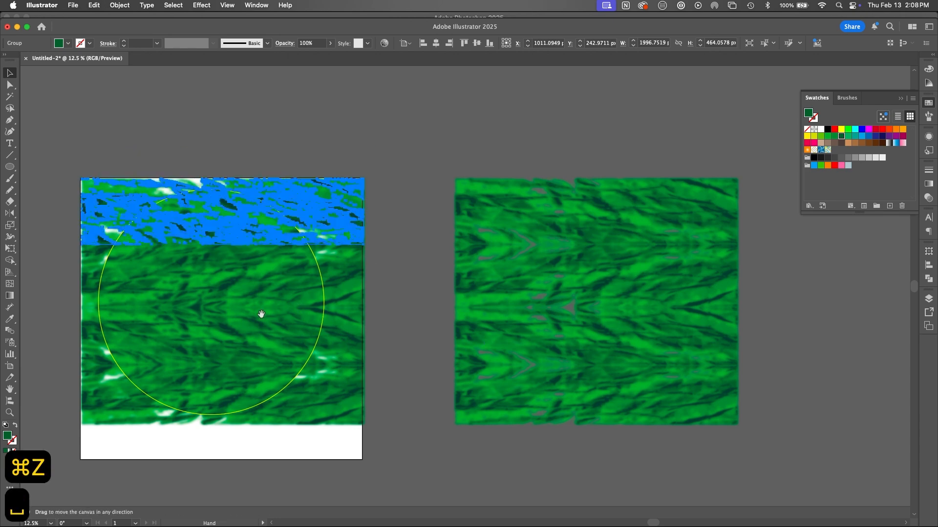
{"action": "left_click_drag", "start_coordinate": [262, 314], "coordinate": [399, 356]}
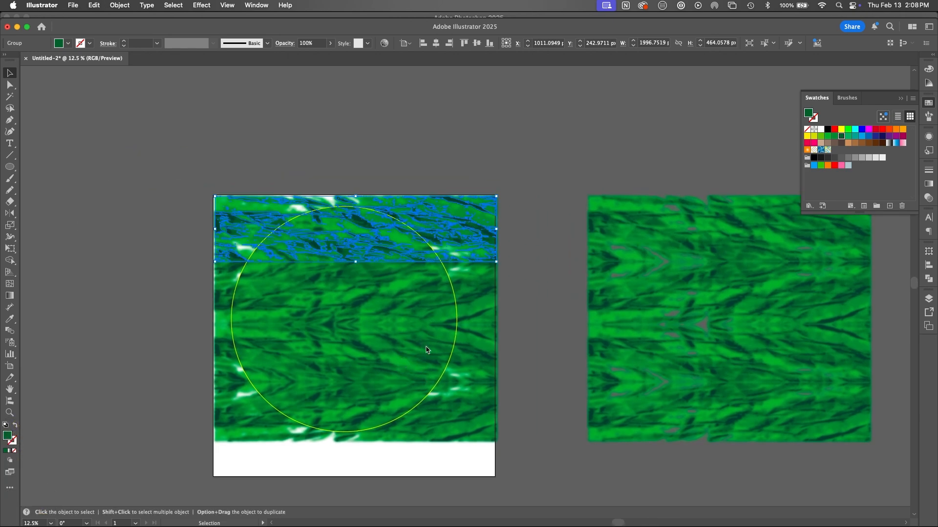
Step: Remove the Gaussian Blur from the darkest green piece of the artboard's uppermost texture band and lock that piece
{"action": "left_click", "coordinate": [482, 438], "text": "shift"}
{"action": "left_click", "coordinate": [929, 137]}
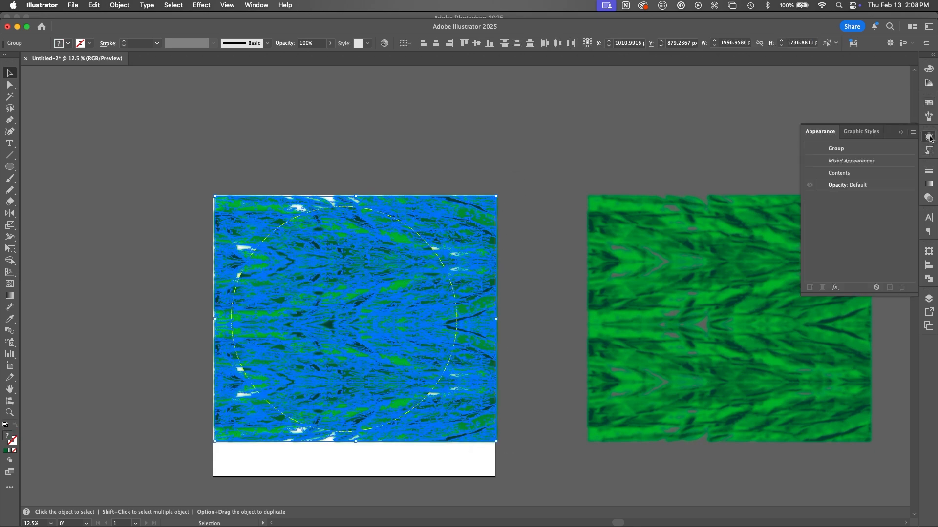
{"action": "left_click", "coordinate": [537, 295]}
{"action": "left_click", "coordinate": [474, 234]}
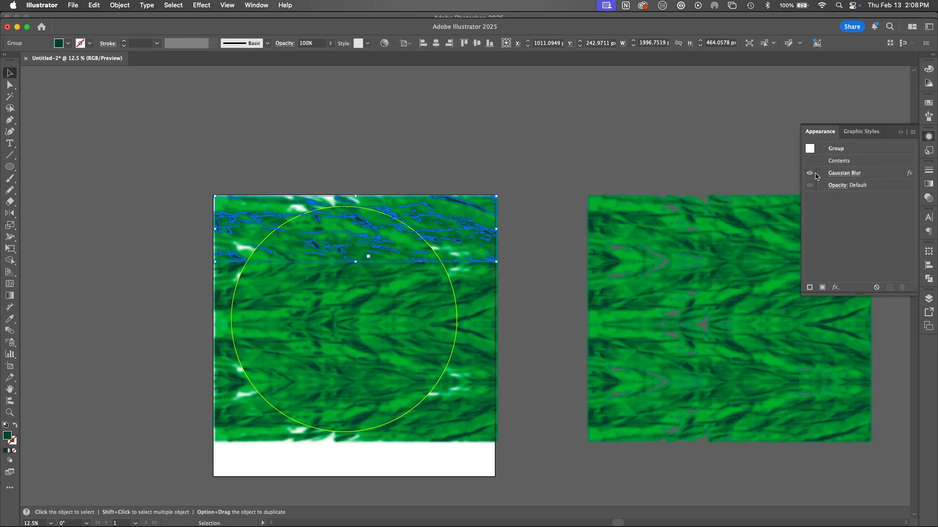
{"action": "left_click", "coordinate": [881, 174]}
{"action": "left_click", "coordinate": [901, 289]}
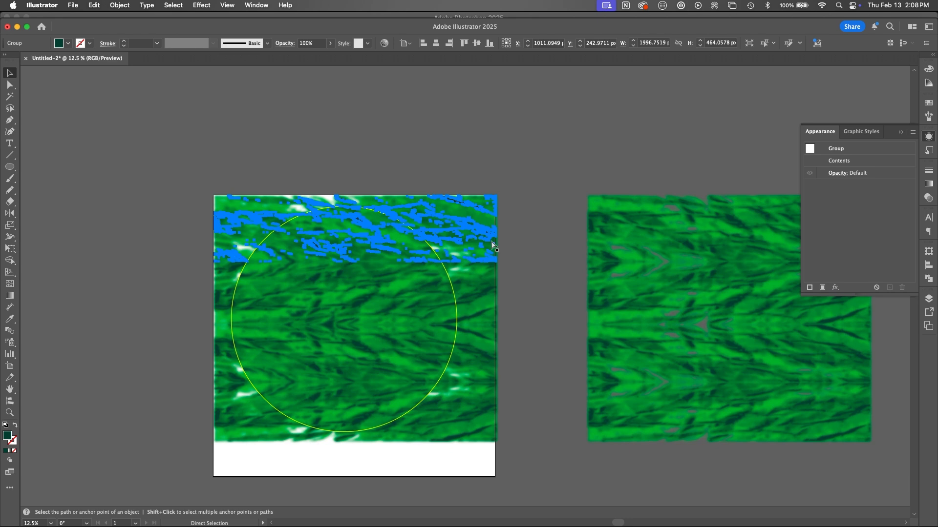
{"action": "key", "text": "super+z"}
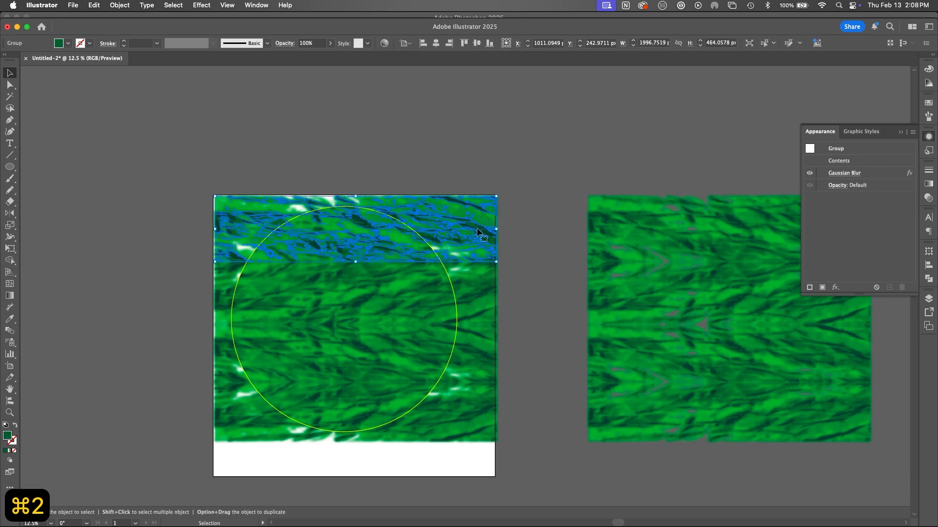
Step: Remove the Gaussian Blur from the three remaining green pieces of the uppermost texture band, locking each piece
{"action": "left_click", "coordinate": [859, 174]}
{"action": "left_click", "coordinate": [901, 288]}
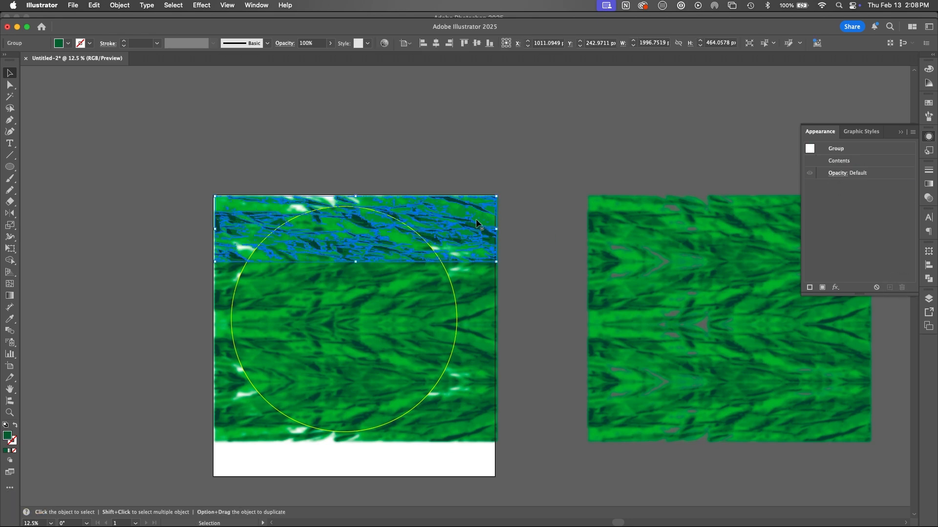
{"action": "key", "text": "super+z"}
{"action": "left_click", "coordinate": [864, 173]}
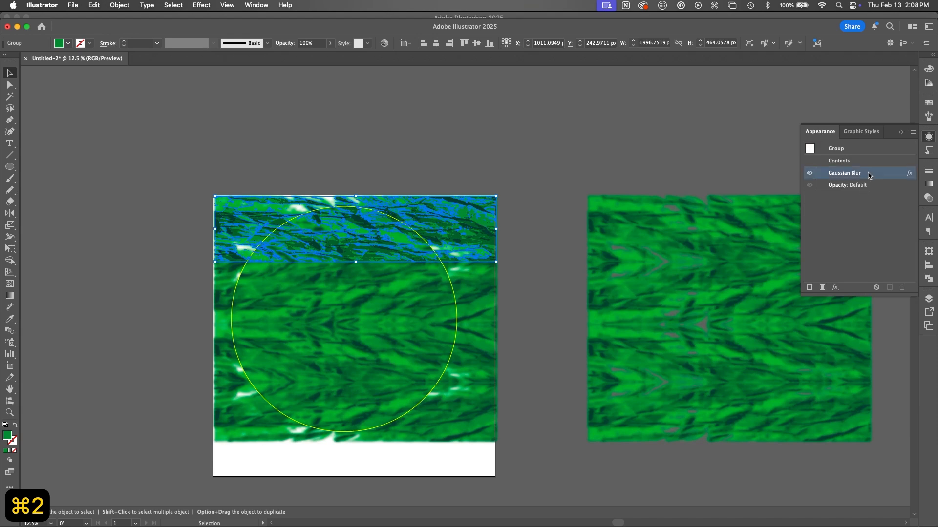
{"action": "left_click", "coordinate": [901, 287]}
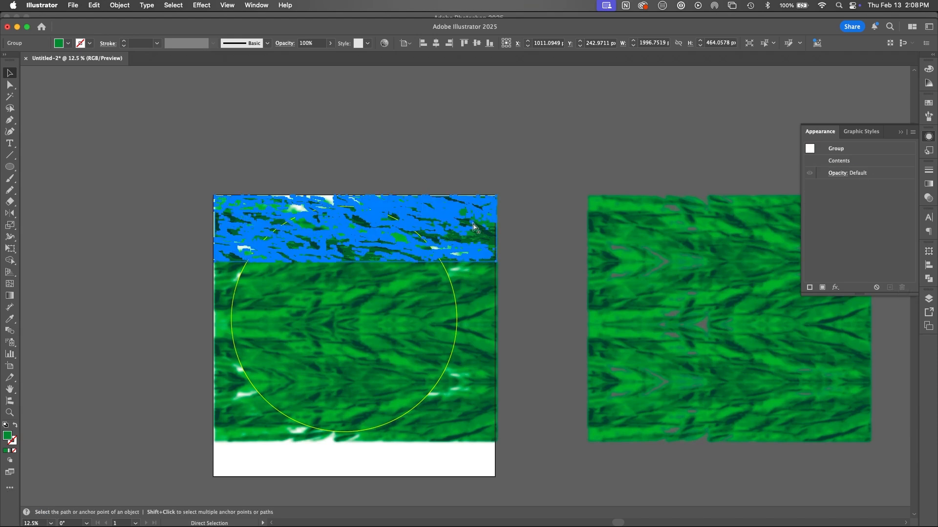
{"action": "key", "text": "super+z"}
{"action": "left_click", "coordinate": [867, 174]}
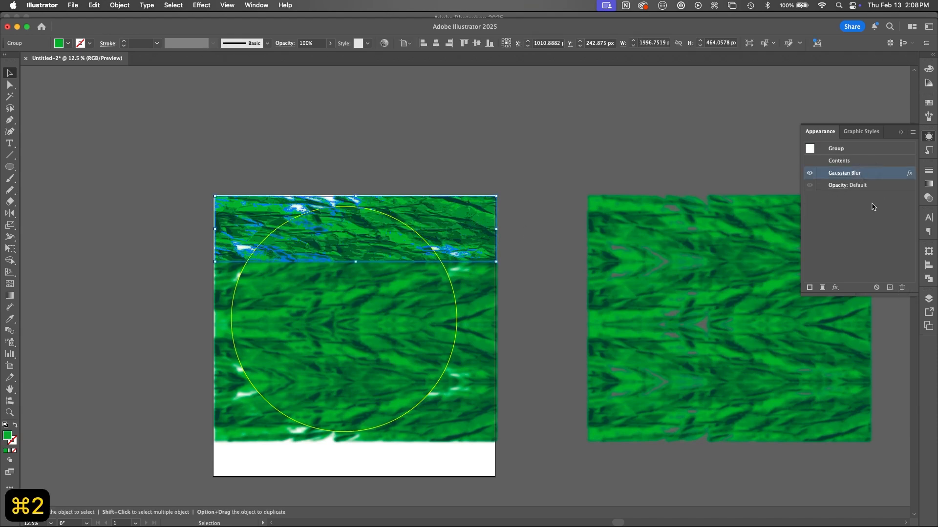
{"action": "left_click", "coordinate": [901, 287]}
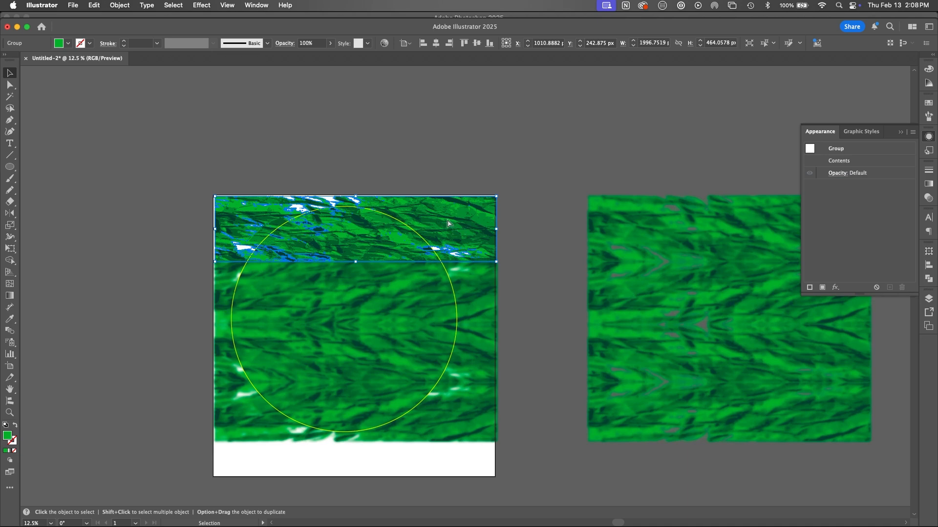
{"action": "key", "text": "super+2"}
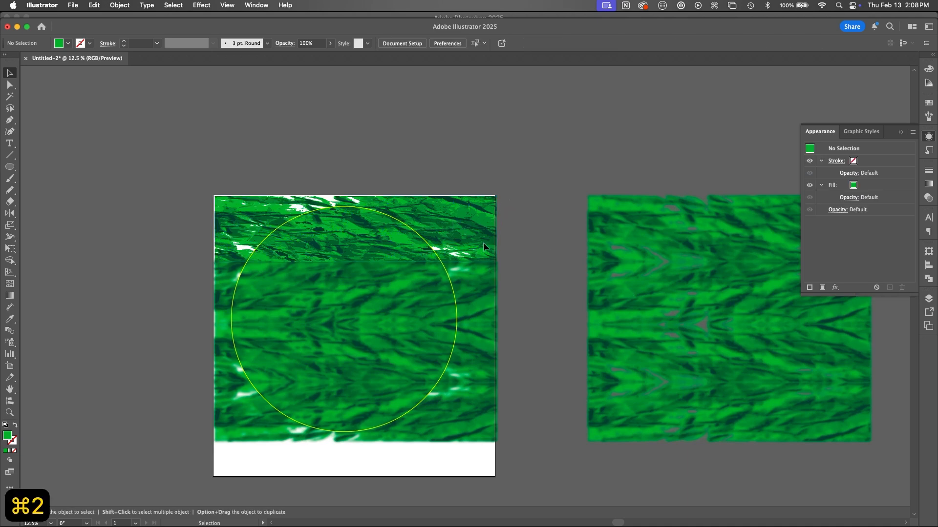
Step: Delete the lower texture bands on the artboard and unlock all locked objects
{"action": "key", "text": "super+alt+2"}
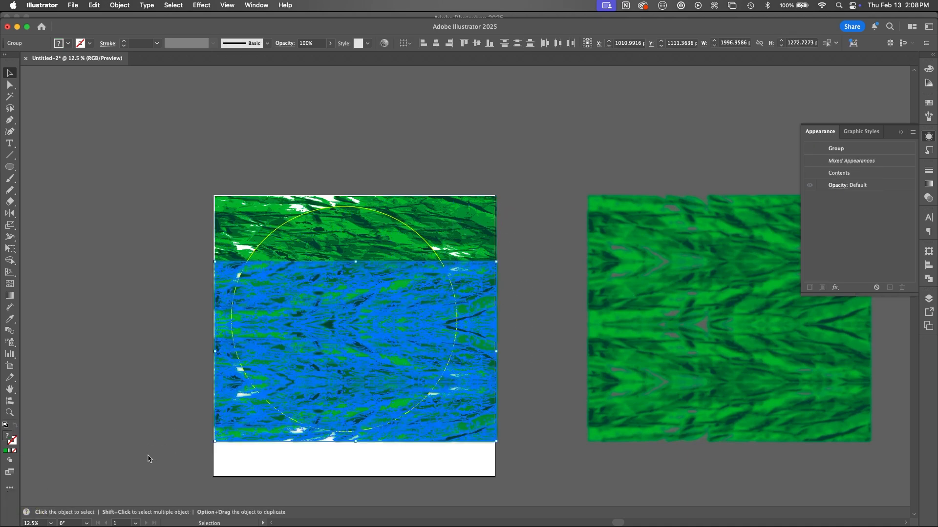
{"action": "key", "text": "BackSpace"}
{"action": "left_click", "coordinate": [471, 278]}
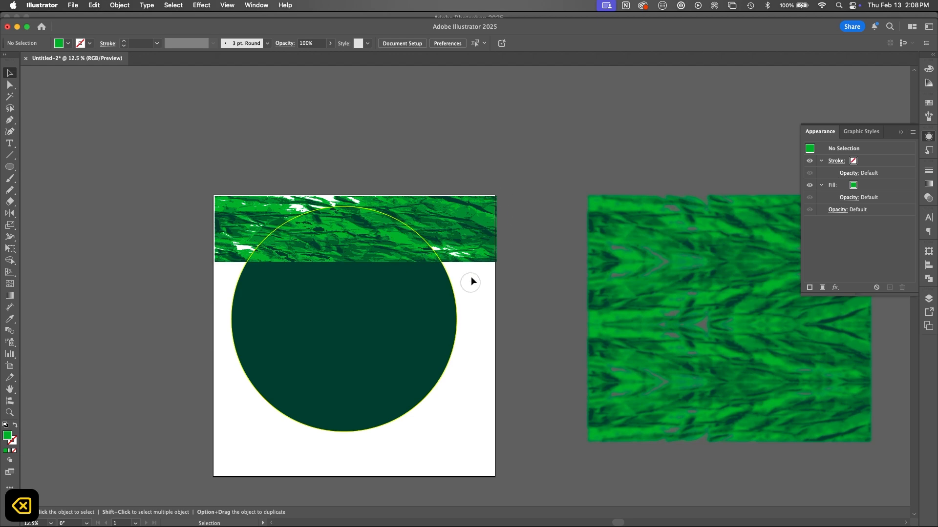
{"action": "key", "text": "super+alt+2"}
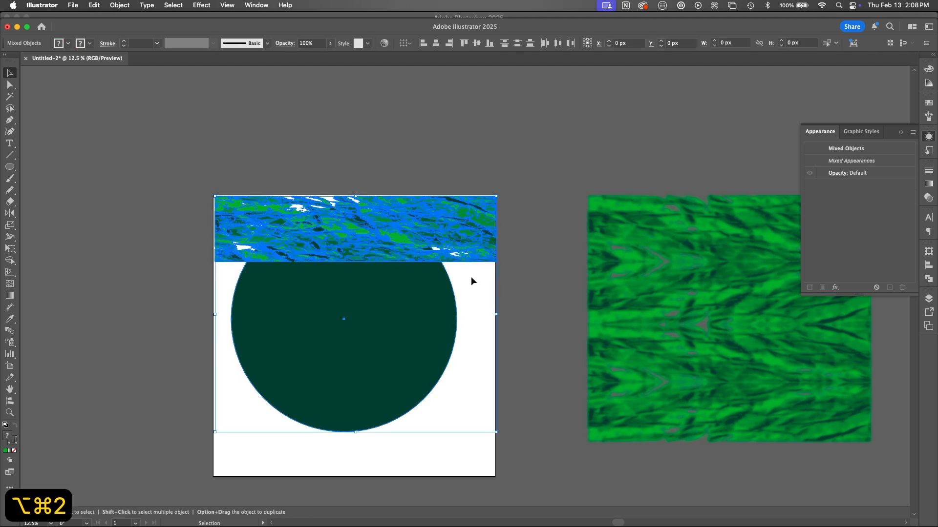
Step: Apply a horizontal Flag envelope warp to the unlocked objects with 18% bend, -39% horizontal and 45% vertical distortion
{"action": "left_click", "coordinate": [120, 5]}
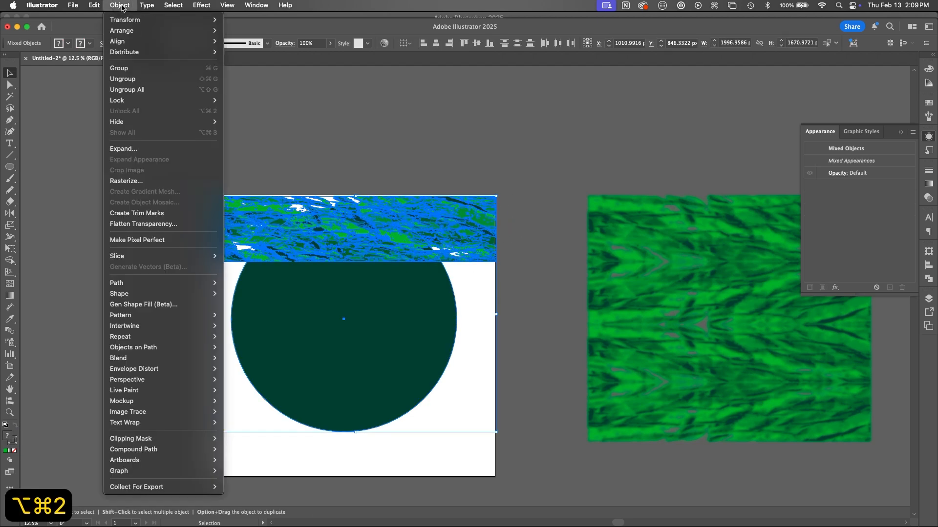
{"action": "mouse_move", "coordinate": [158, 340]}
{"action": "mouse_move", "coordinate": [159, 359]}
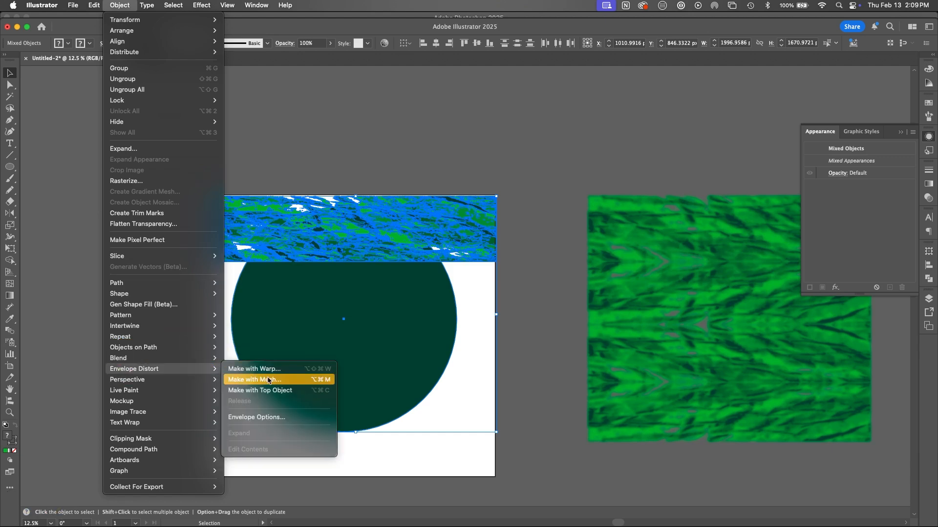
{"action": "left_click", "coordinate": [275, 371]}
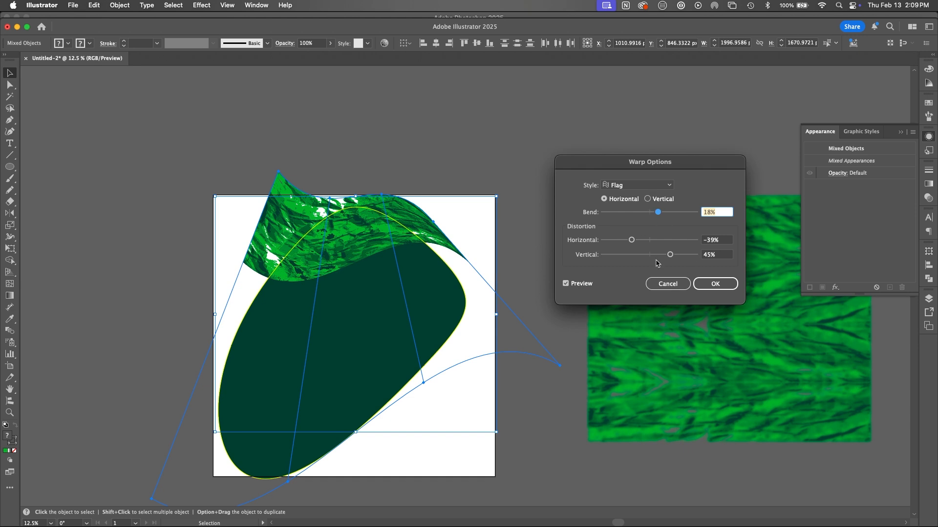
{"action": "left_click", "coordinate": [715, 284]}
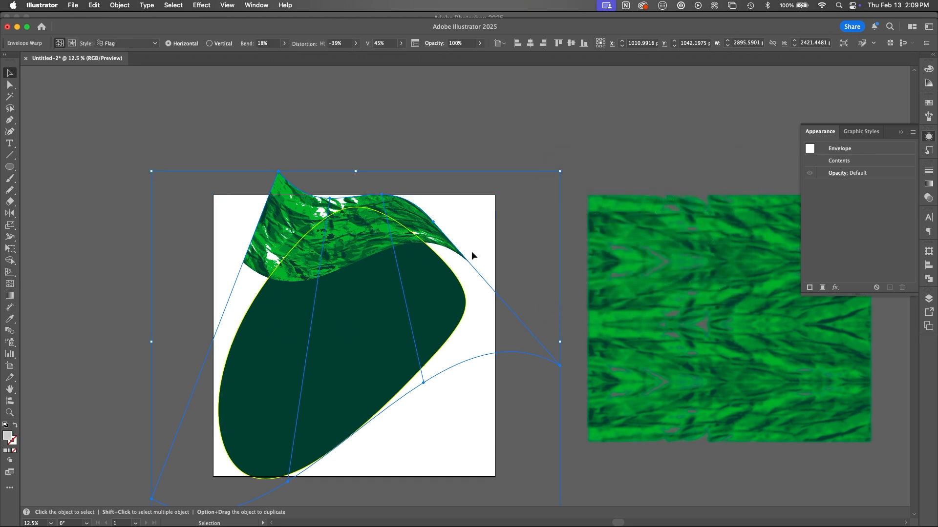
Step: Expand the warped envelope's object and fill, and ungroup the resulting artwork
{"action": "left_click", "coordinate": [517, 229]}
{"action": "left_click", "coordinate": [432, 241]}
{"action": "left_click", "coordinate": [118, 6]}
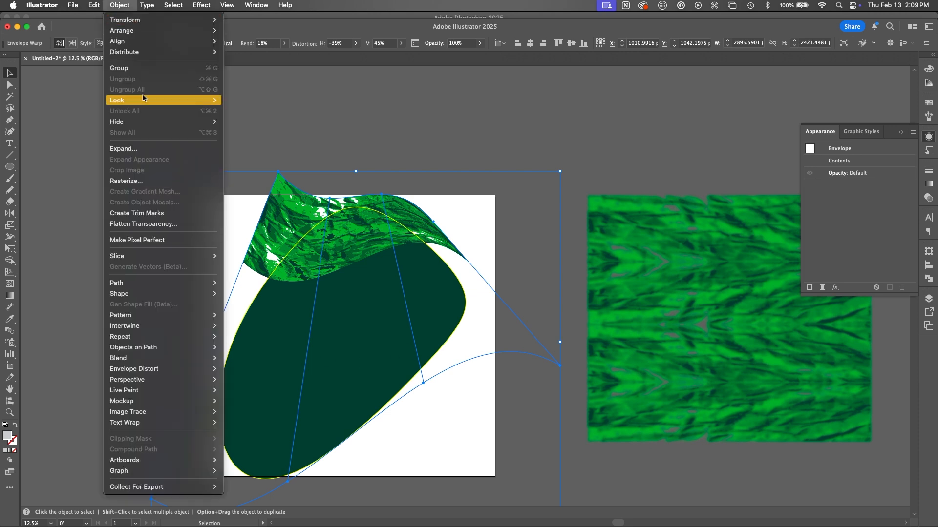
{"action": "left_click", "coordinate": [148, 149]}
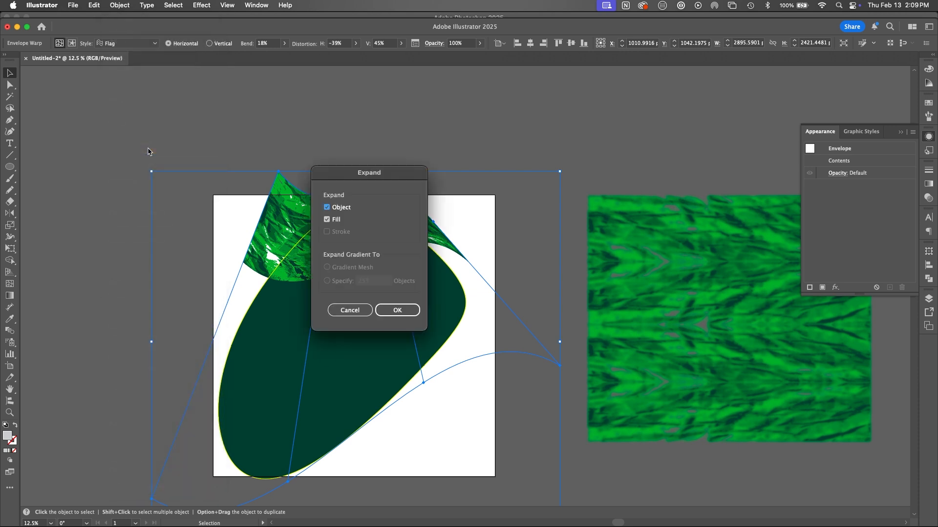
{"action": "left_click", "coordinate": [407, 314]}
{"action": "left_click", "coordinate": [498, 204]}
{"action": "left_click", "coordinate": [433, 223]}
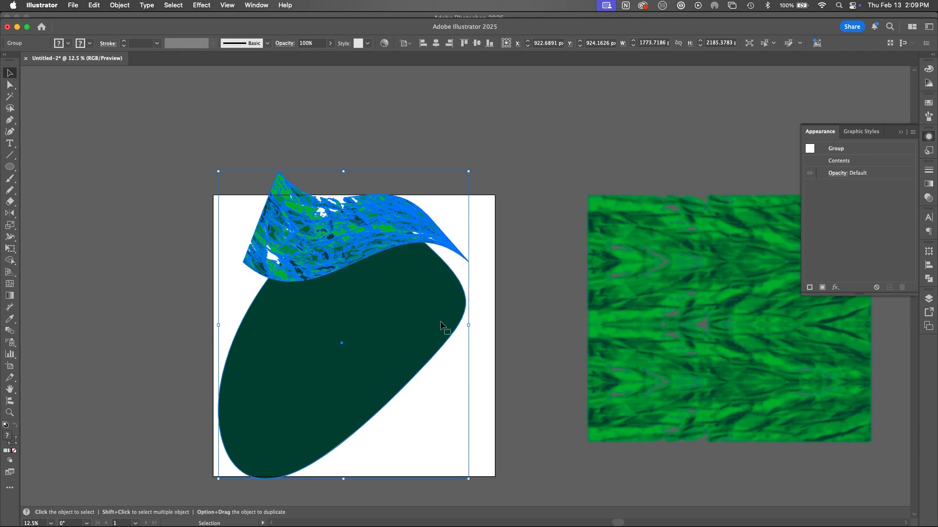
{"action": "key", "text": "shift+super+g"}
Step: Reapply the last Gaussian Blur effect to the darkest green piece of the warped texture band
{"action": "left_click", "coordinate": [427, 224]}
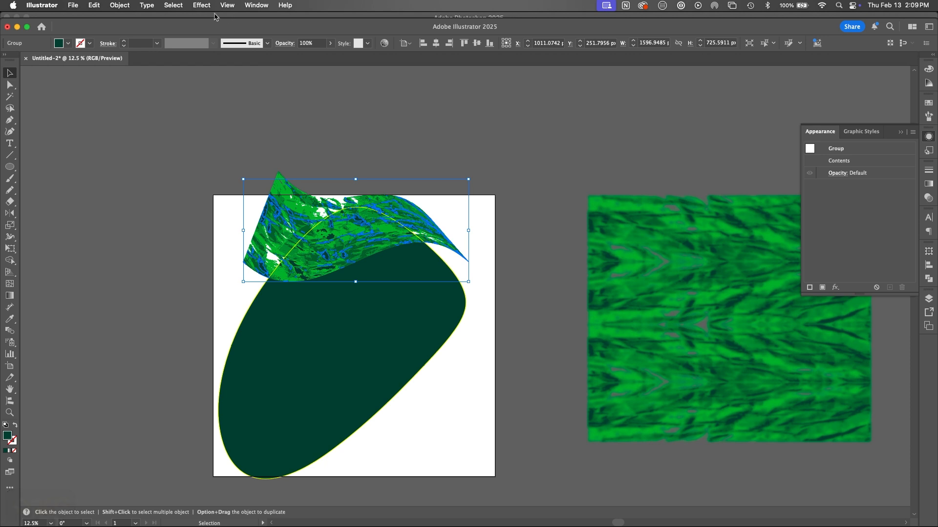
{"action": "left_click", "coordinate": [202, 5]}
{"action": "left_click", "coordinate": [212, 18]}
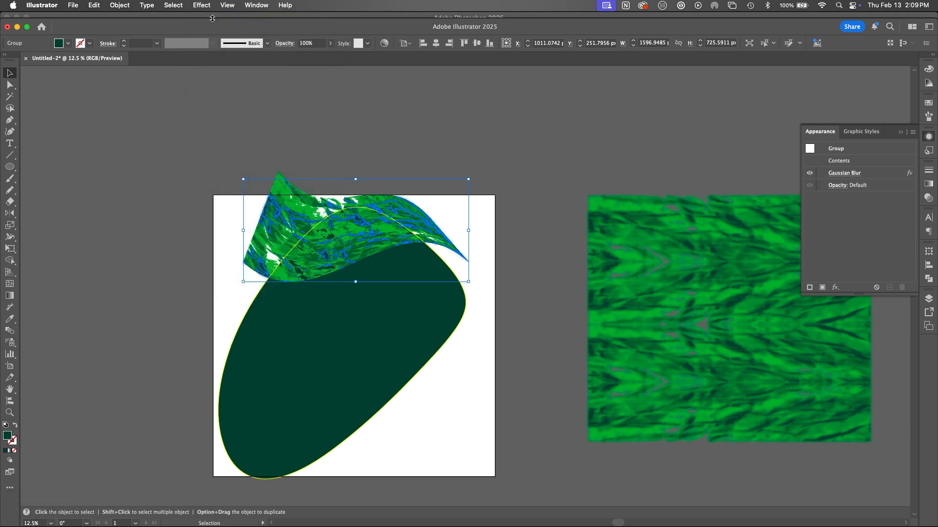
Step: Delete the warped circle shapes beneath the texture band
{"action": "left_click", "coordinate": [505, 262]}
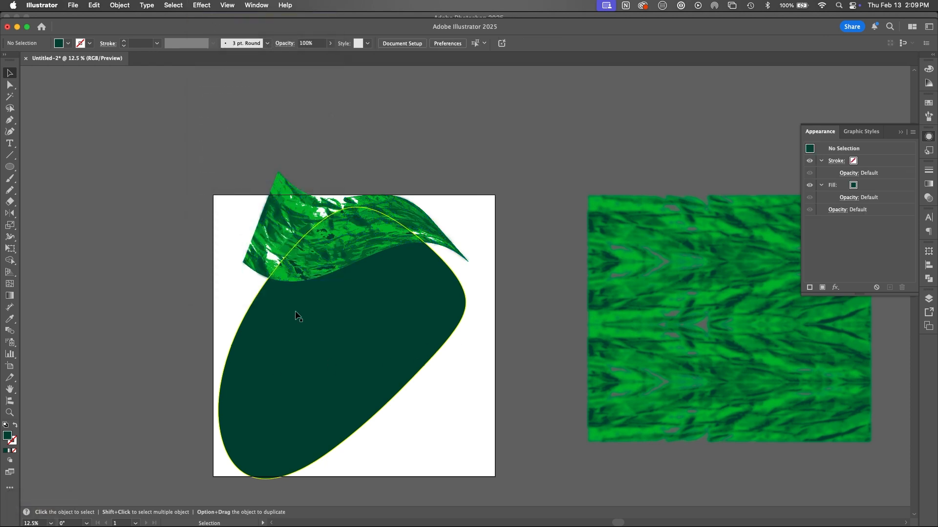
{"action": "left_click_drag", "start_coordinate": [492, 347], "coordinate": [329, 421]}
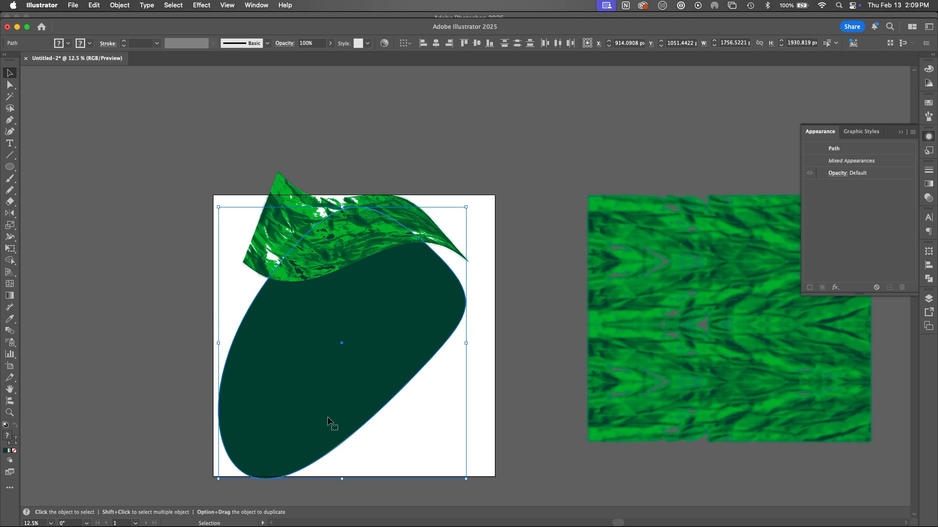
{"action": "key", "text": "Delete"}
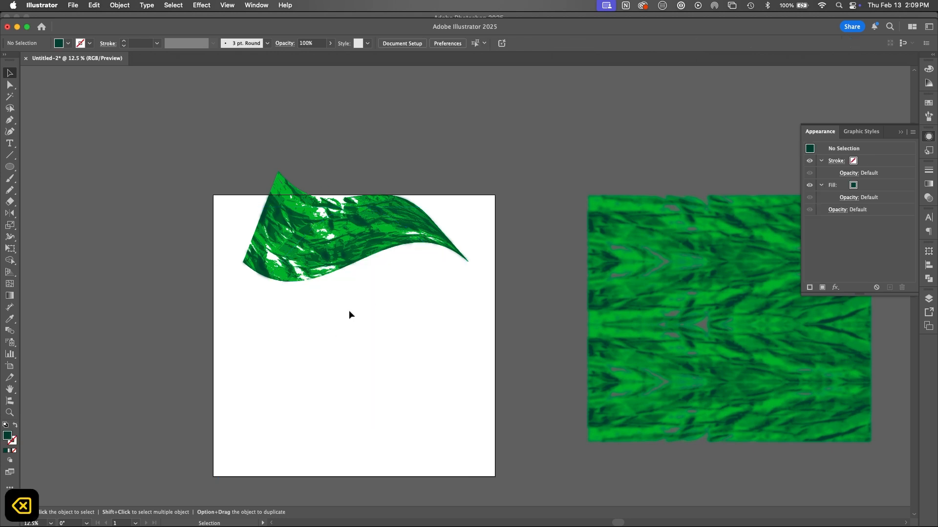
Step: Try a Free Distort on the blurred dark green piece by pulling two of its corners outward, and undo both changes
{"action": "left_click", "coordinate": [368, 259]}
{"action": "key", "text": "e"}
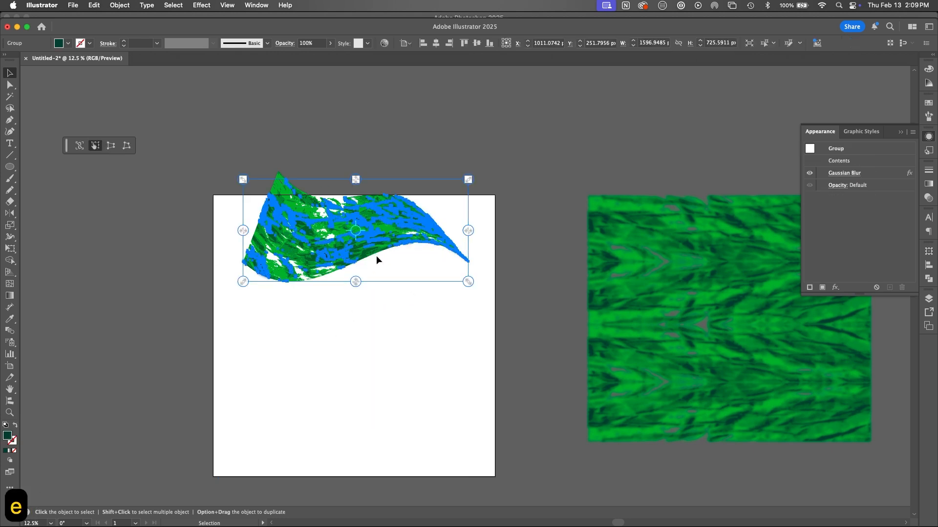
{"action": "left_click", "coordinate": [126, 146]}
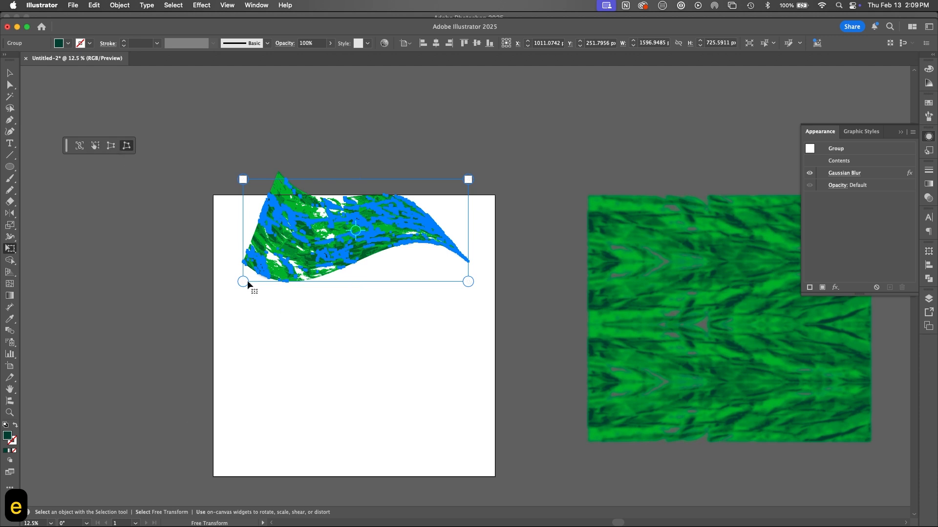
{"action": "left_click_drag", "start_coordinate": [247, 282], "coordinate": [205, 331]}
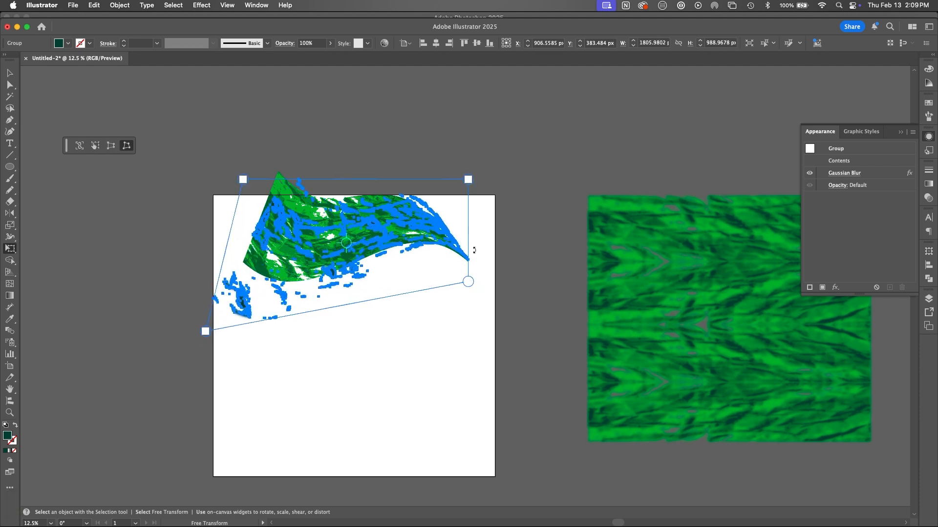
{"action": "left_click_drag", "start_coordinate": [468, 179], "coordinate": [485, 176]}
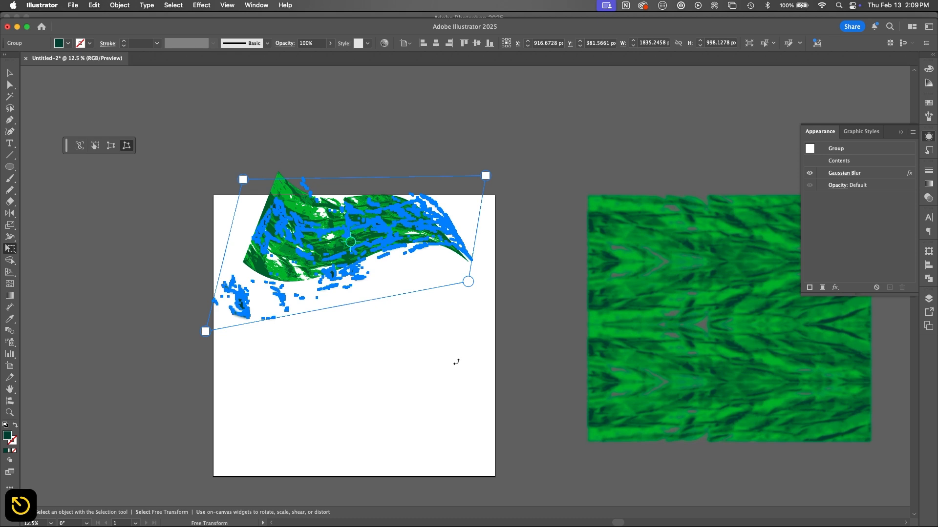
{"action": "key", "text": "super+z"}
{"action": "key", "text": "super+z"}
Step: Select all pieces of the warped texture band, enlarge them and rotate them with Free Transform
{"action": "key", "text": "v"}
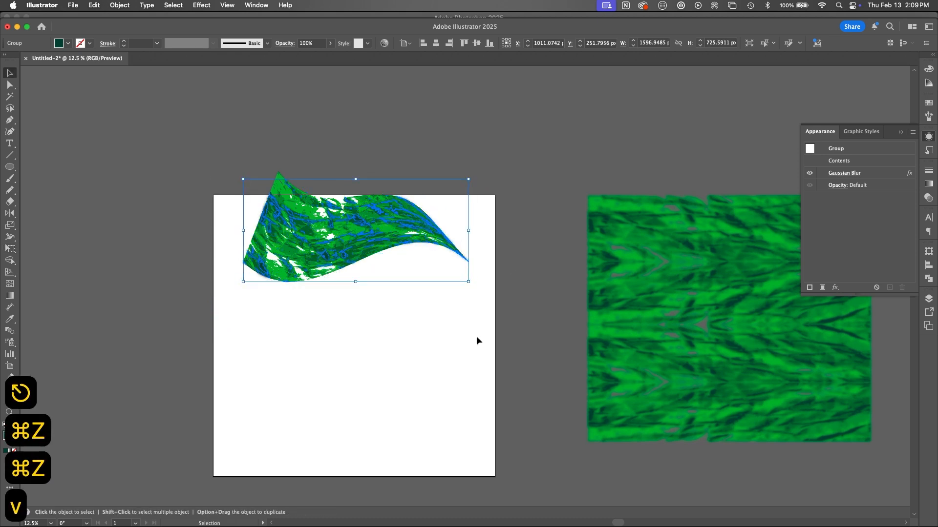
{"action": "left_click_drag", "start_coordinate": [506, 236], "coordinate": [327, 341]}
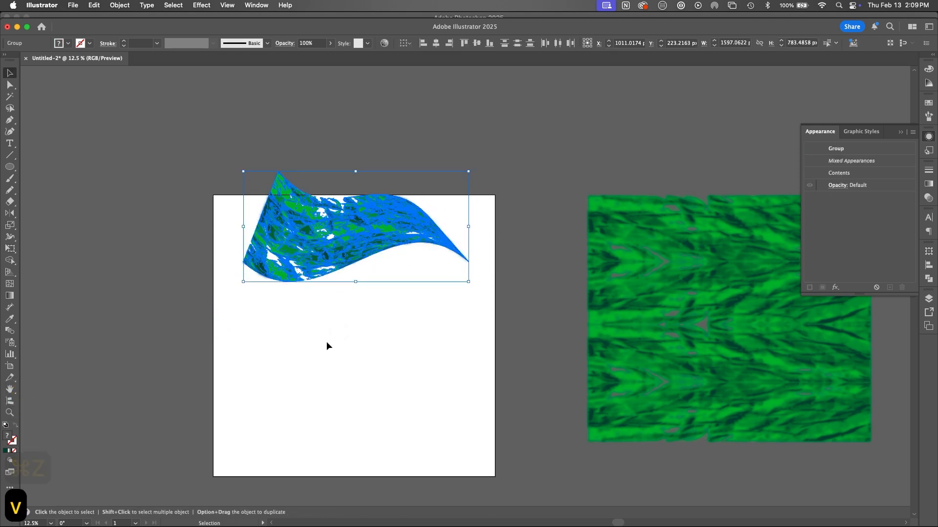
{"action": "key", "text": "e"}
{"action": "left_click_drag", "start_coordinate": [243, 282], "coordinate": [221, 345]}
{"action": "left_click_drag", "start_coordinate": [469, 167], "coordinate": [484, 140]}
{"action": "left_click_drag", "start_coordinate": [484, 342], "coordinate": [538, 342]}
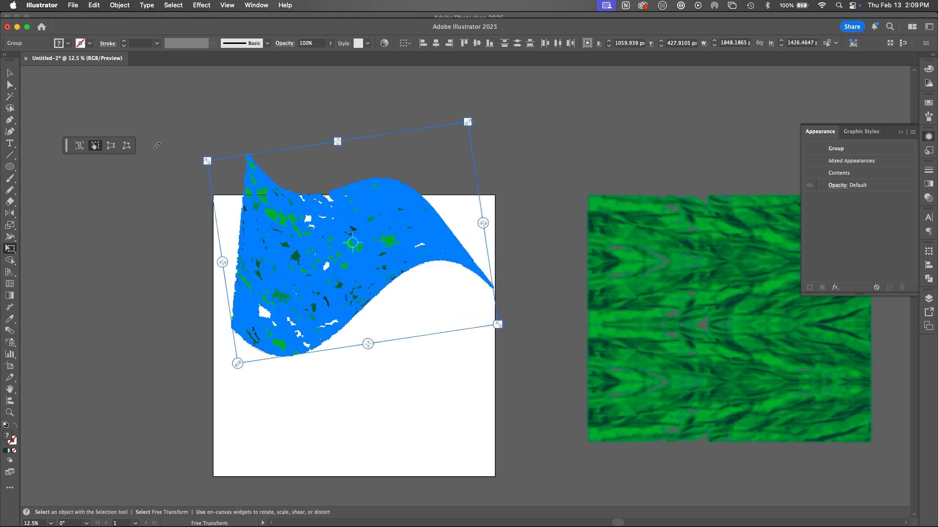
Step: Free-distort the band by pulling its lower-right corner outward, stretching the tapered tip past the artboard edge
{"action": "left_click", "coordinate": [124, 150]}
{"action": "left_click_drag", "start_coordinate": [498, 325], "coordinate": [605, 342]}
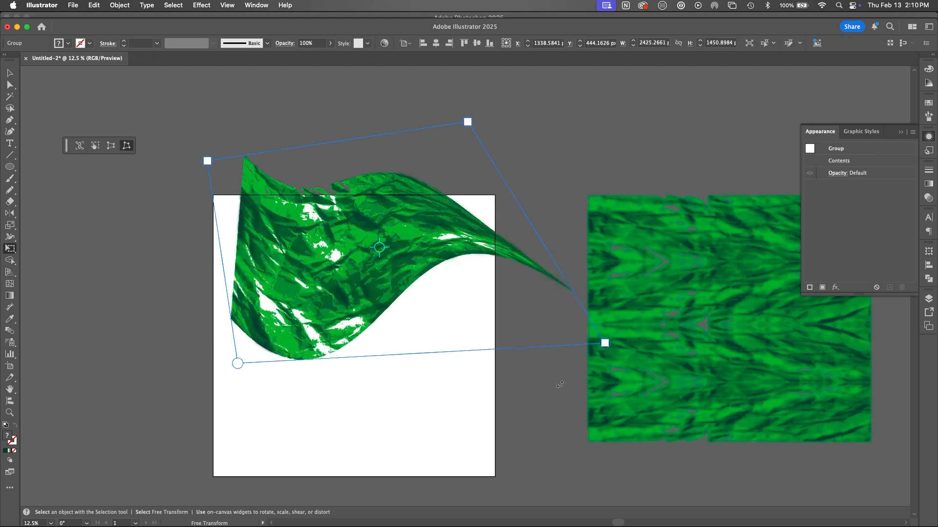
{"action": "key", "text": "v"}
Step: Duplicate the band below the original, rotate the copy half a turn and nest it against the first band
{"action": "left_click_drag", "start_coordinate": [405, 250], "coordinate": [407, 367]}
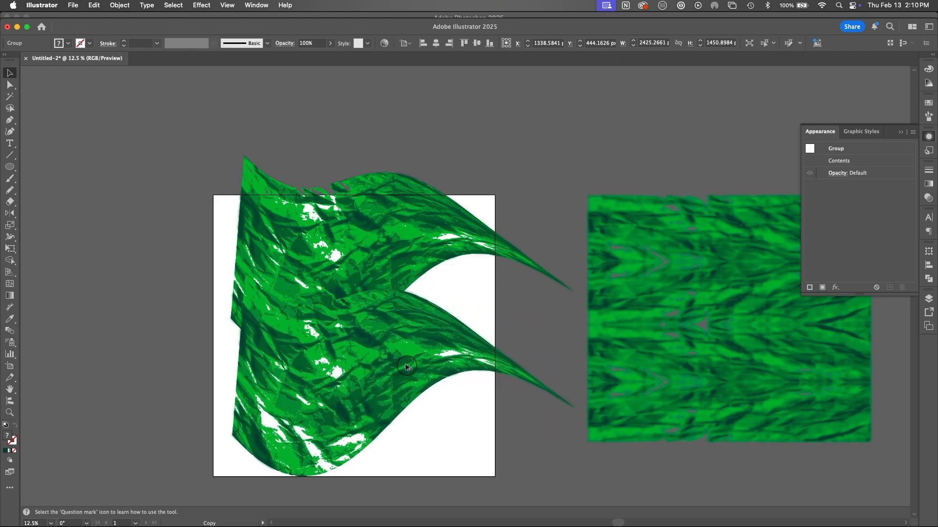
{"action": "left_click_drag", "start_coordinate": [469, 153], "coordinate": [279, 451]}
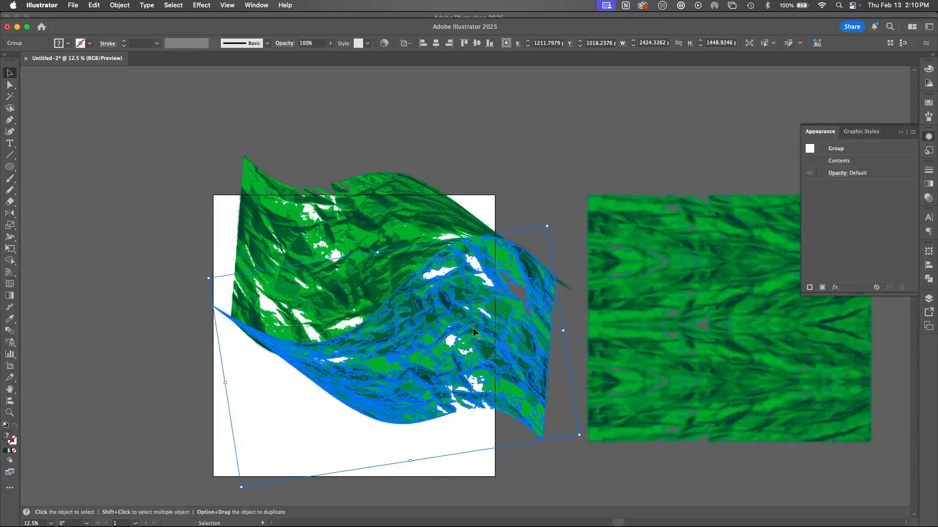
{"action": "left_click_drag", "start_coordinate": [472, 327], "coordinate": [450, 347]}
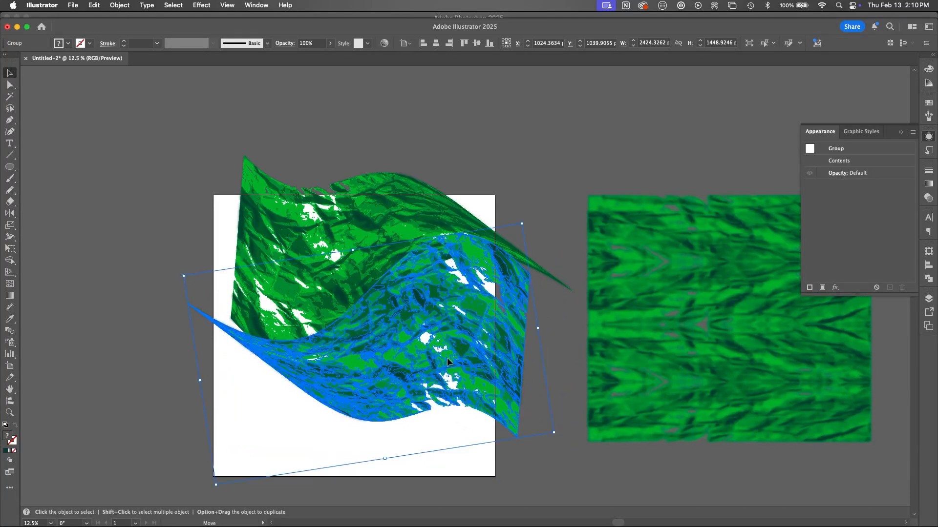
Step: Centre both bands over the artboard and reapply the last Gaussian Blur effect to them
{"action": "left_click", "coordinate": [510, 187]}
{"action": "left_click_drag", "start_coordinate": [500, 166], "coordinate": [329, 407]}
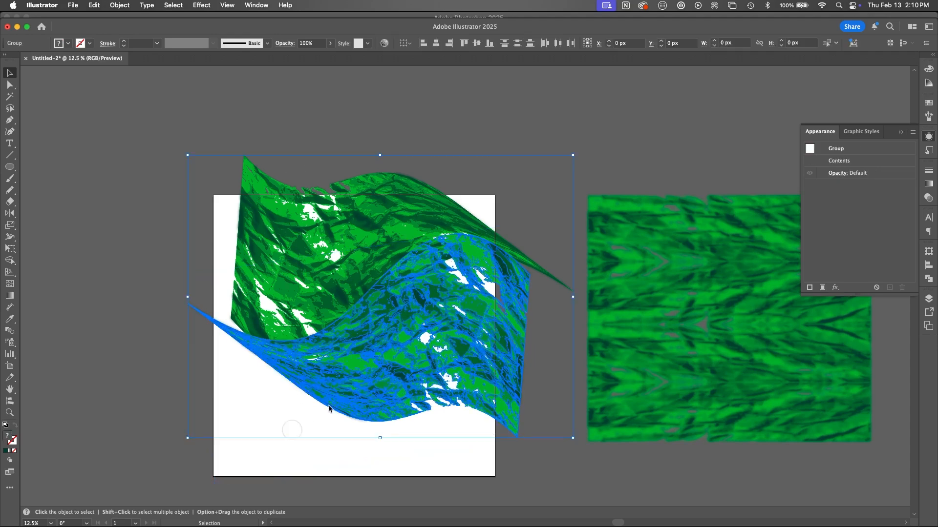
{"action": "left_click_drag", "start_coordinate": [431, 291], "coordinate": [416, 330]}
{"action": "left_click", "coordinate": [206, 6]}
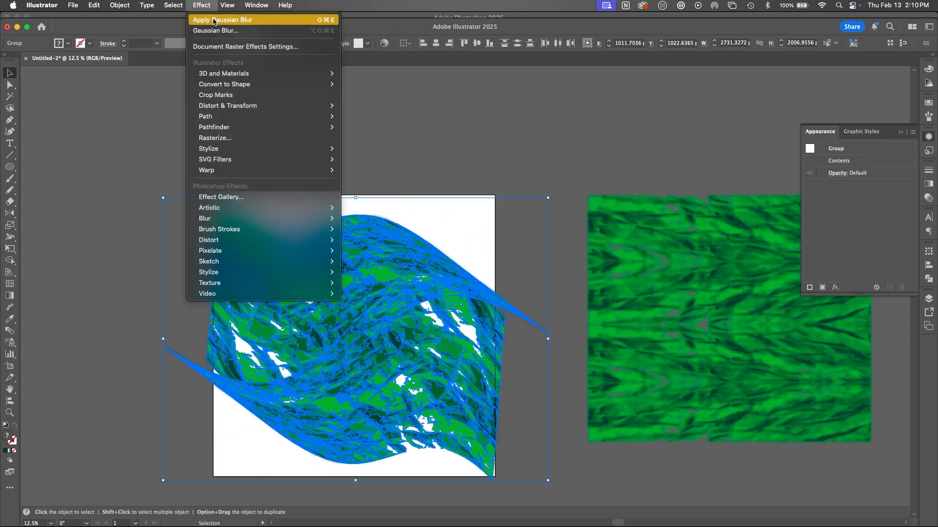
{"action": "left_click", "coordinate": [212, 19]}
{"action": "left_click", "coordinate": [479, 169]}
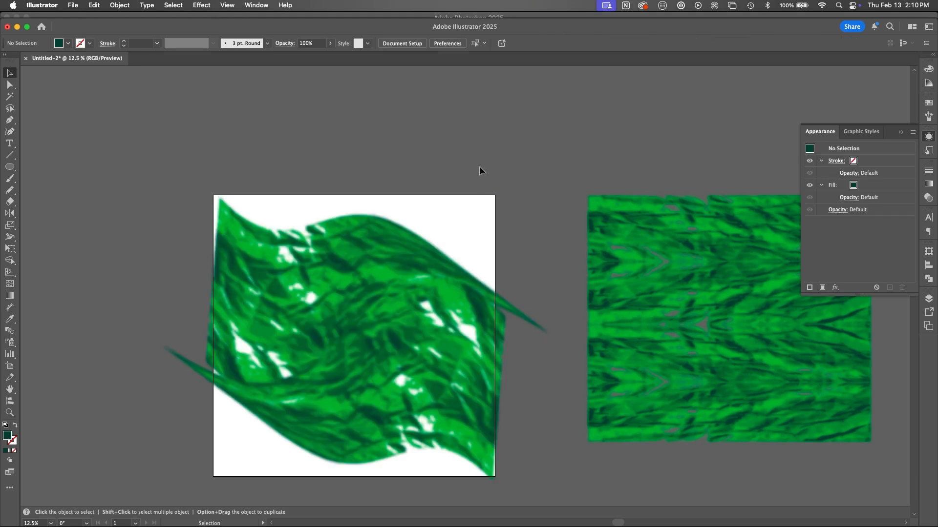
Step: Draw a dark green circle about 1608 px in diameter centred on the artboard and send it behind the bands
{"action": "key", "text": "l"}
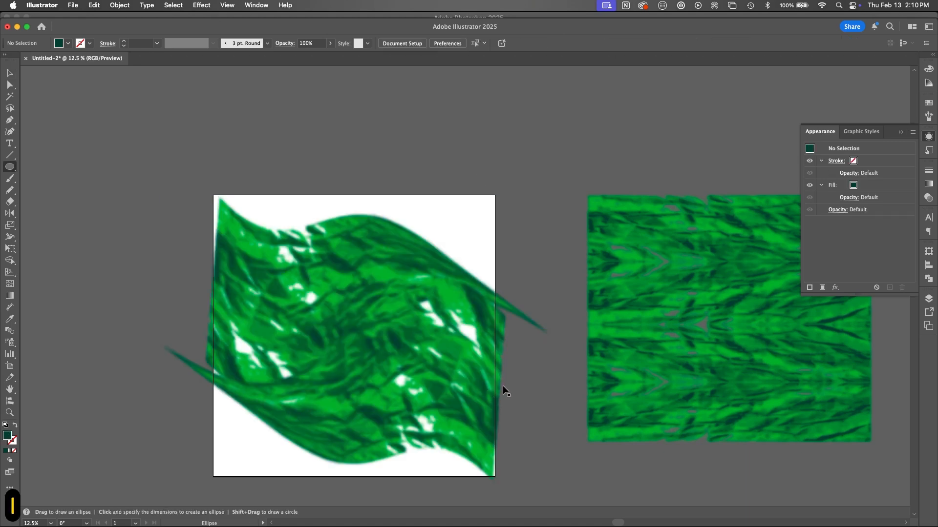
{"action": "left_click_drag", "start_coordinate": [355, 332], "coordinate": [464, 415]}
{"action": "key", "text": "shift+super+bracketleft"}
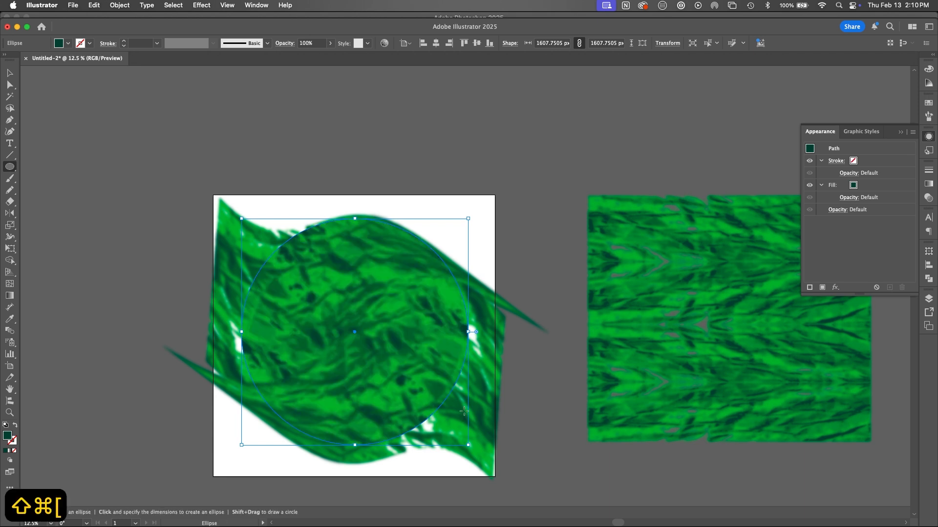
{"action": "key", "text": "v"}
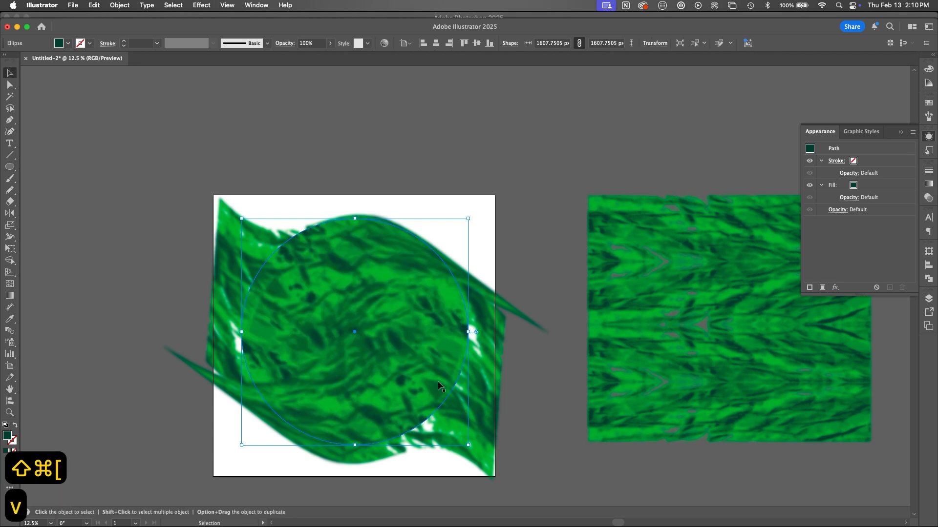
{"action": "left_click", "coordinate": [510, 292]}
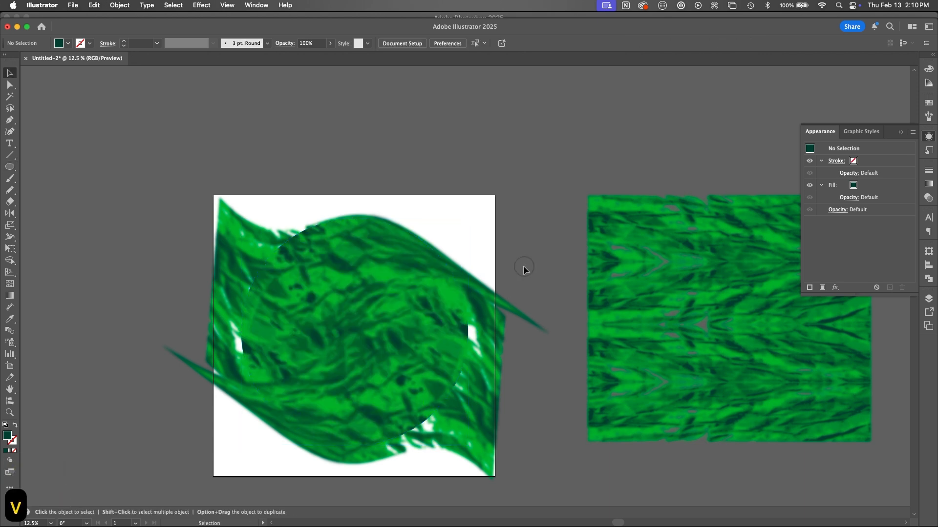
Step: Try the Overlay blend mode on both texture bands above the dark green circle
{"action": "left_click_drag", "start_coordinate": [523, 266], "coordinate": [471, 456]}
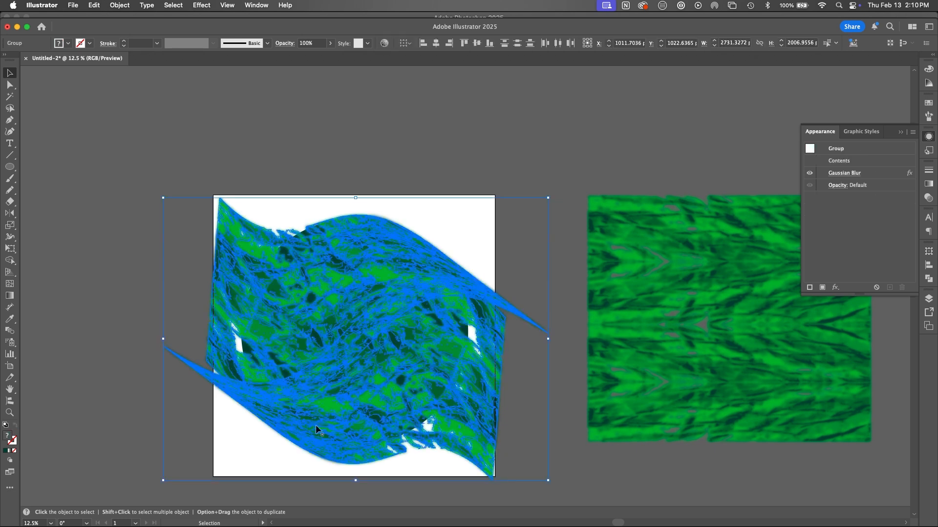
{"action": "left_click", "coordinate": [928, 198]}
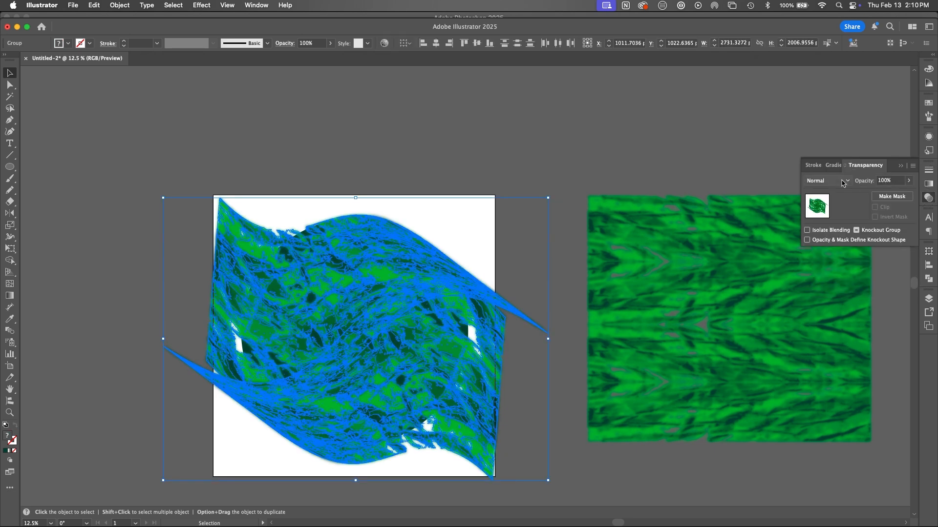
{"action": "left_click", "coordinate": [839, 180]}
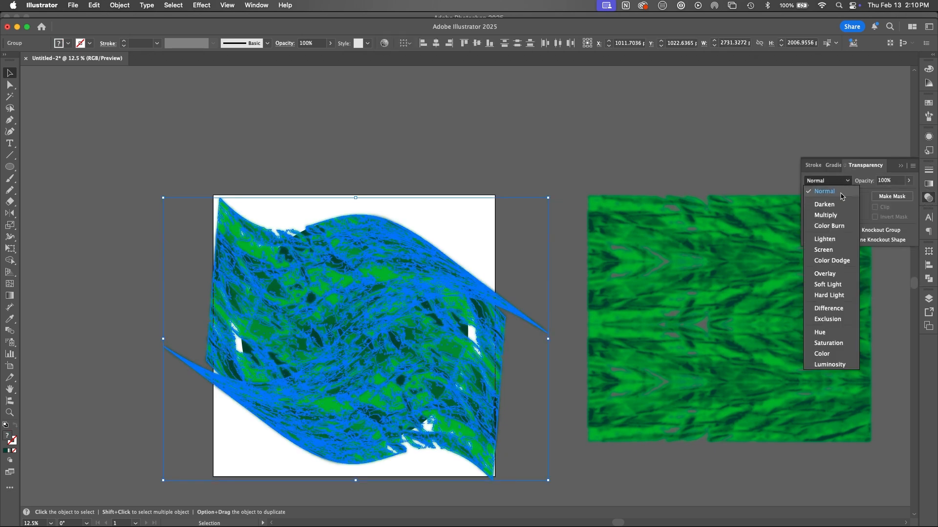
{"action": "left_click", "coordinate": [825, 274]}
{"action": "left_click", "coordinate": [540, 268]}
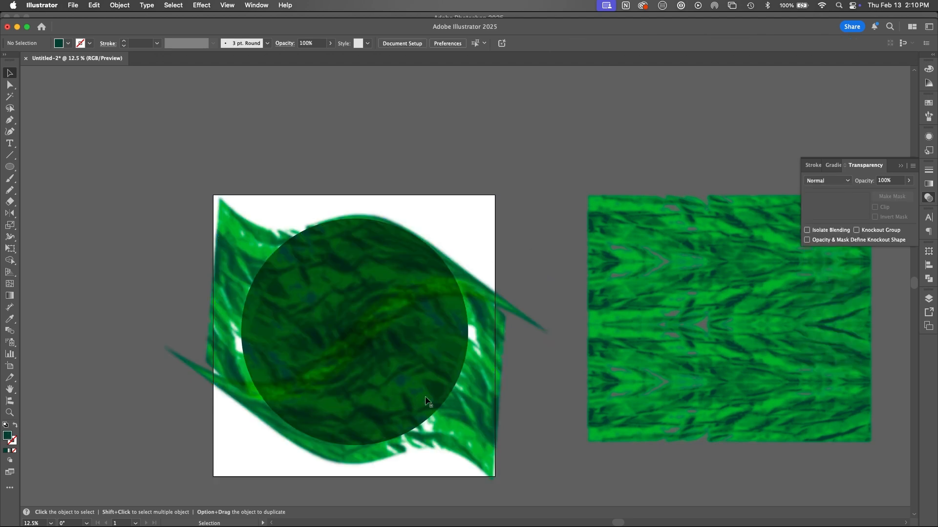
Step: Try the Multiply blend mode on both texture bands
{"action": "left_click", "coordinate": [496, 411]}
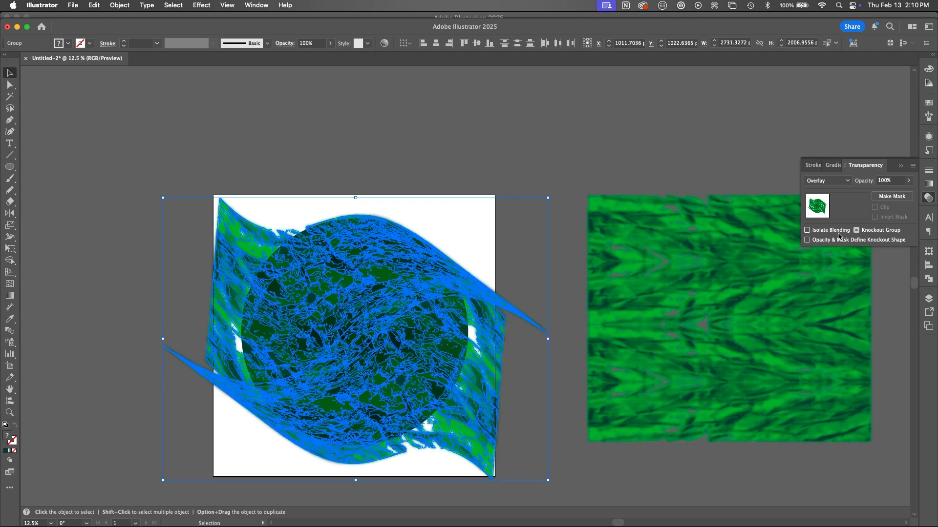
{"action": "left_click", "coordinate": [828, 180]}
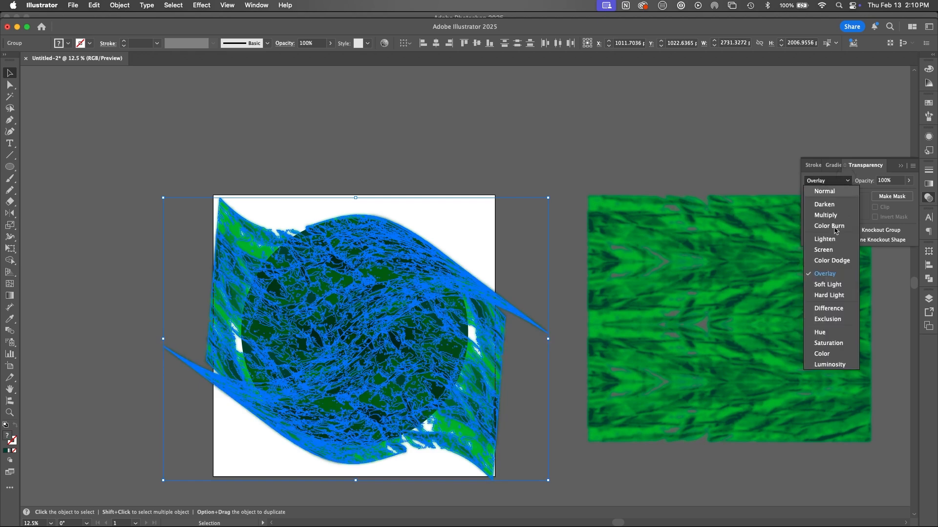
{"action": "left_click", "coordinate": [684, 273]}
{"action": "left_click", "coordinate": [558, 197]}
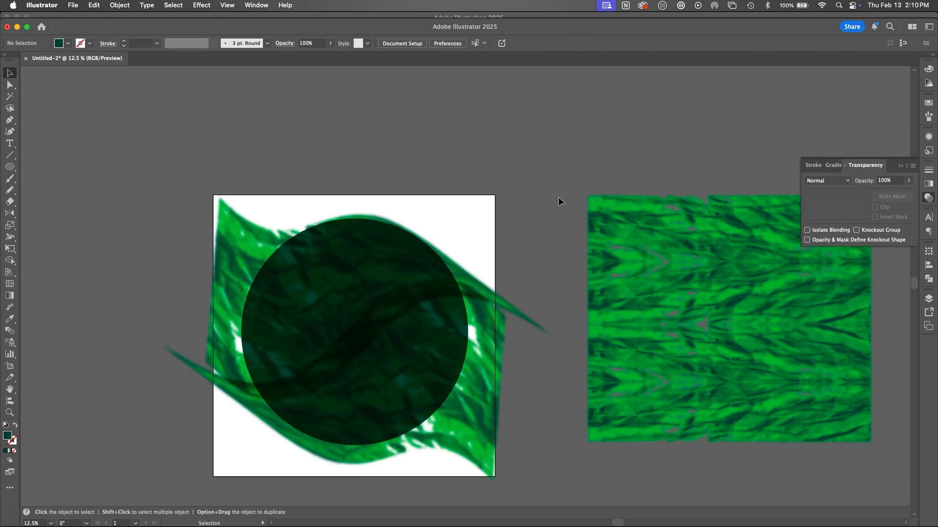
Step: Set the blend mode of both texture bands to Soft Light
{"action": "left_click", "coordinate": [506, 319]}
{"action": "left_click", "coordinate": [828, 180]}
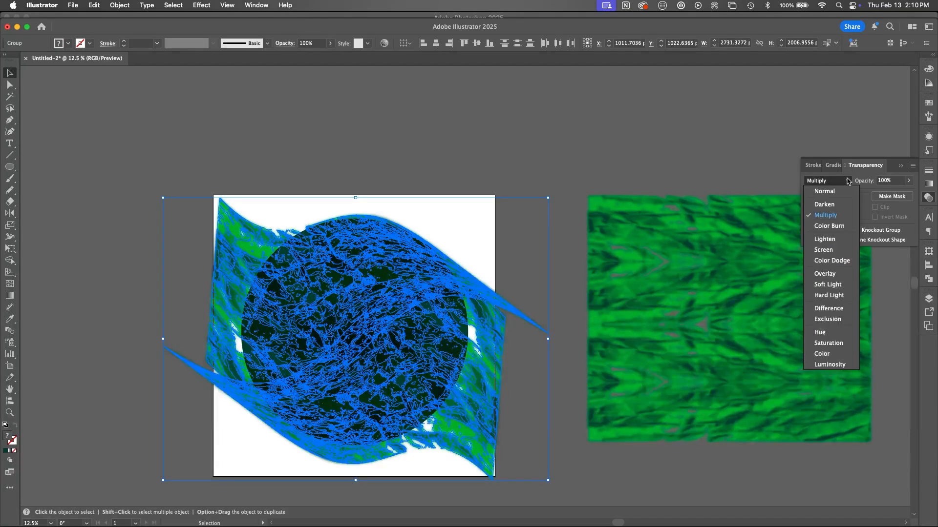
{"action": "left_click", "coordinate": [828, 285]}
{"action": "left_click", "coordinate": [556, 222]}
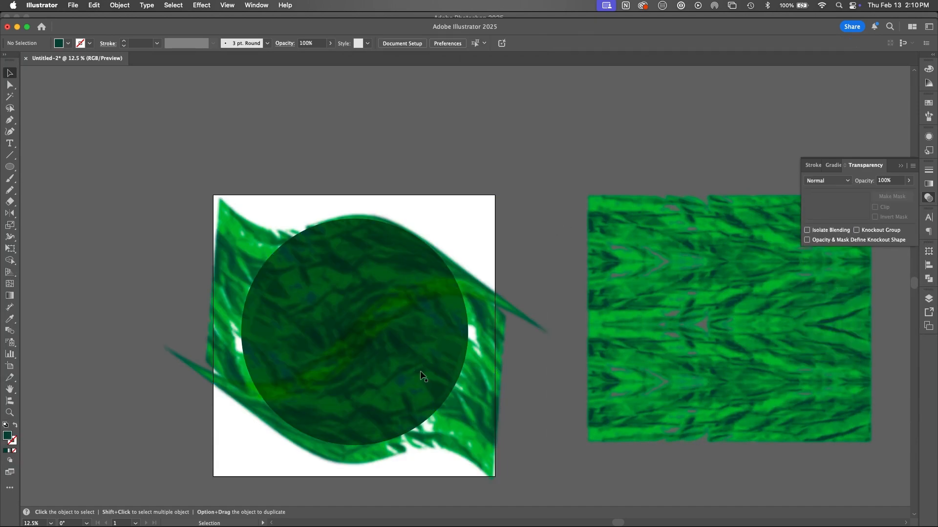
Step: Lock the band artwork covering the circle, then paste a copy of the circle in place and bring it to the front
{"action": "left_click", "coordinate": [386, 320]}
{"action": "key", "text": "super+2"}
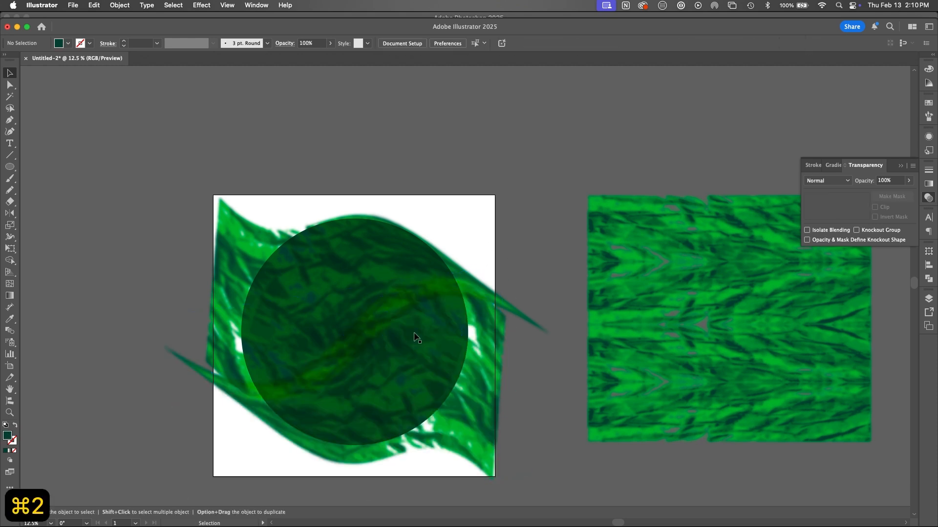
{"action": "left_click", "coordinate": [388, 317]}
{"action": "key", "text": "super+c"}
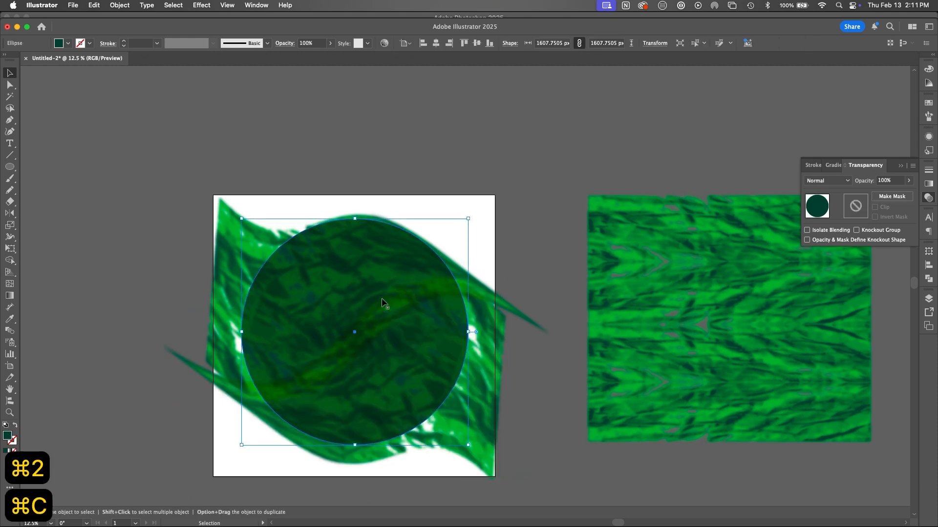
{"action": "key", "text": "super+f"}
{"action": "key", "text": "super+shift+bracketright"}
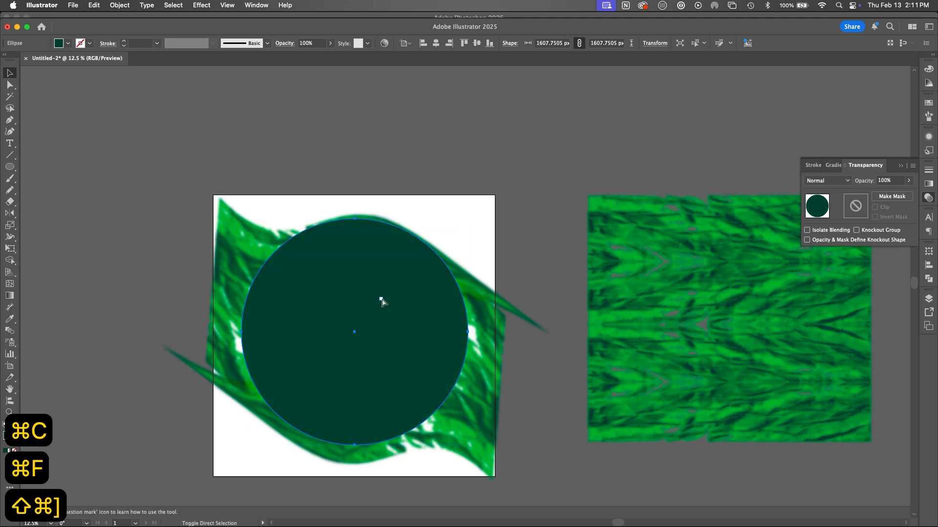
Step: Unlock the band artwork and make a clipping mask from the top circle over both bands and the base circle
{"action": "key", "text": "super+alt+2"}
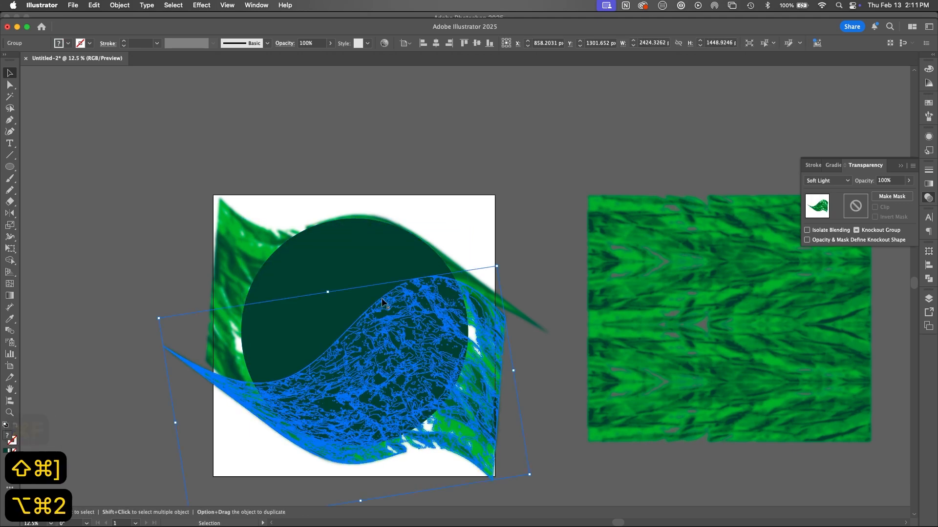
{"action": "left_click", "coordinate": [478, 205]}
{"action": "left_click_drag", "start_coordinate": [477, 205], "coordinate": [221, 464]}
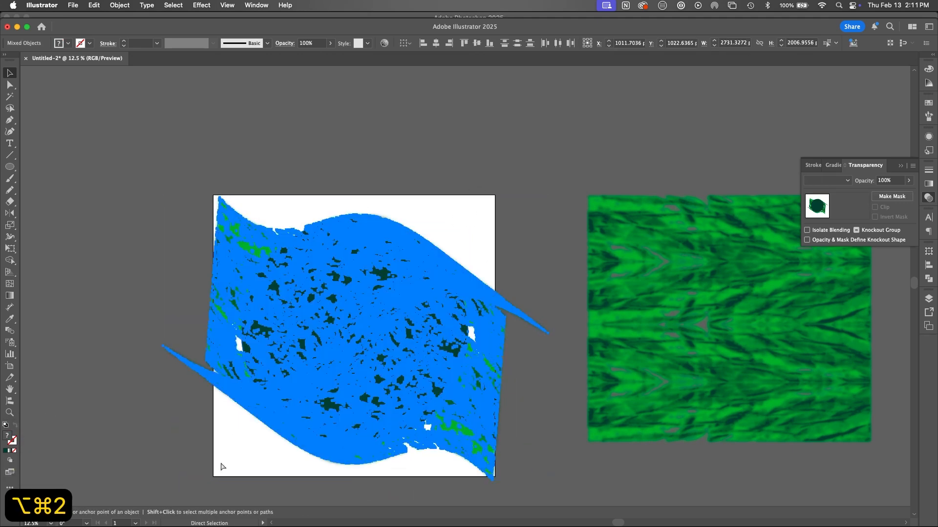
{"action": "key", "text": "super+7"}
{"action": "left_click", "coordinate": [494, 253]}
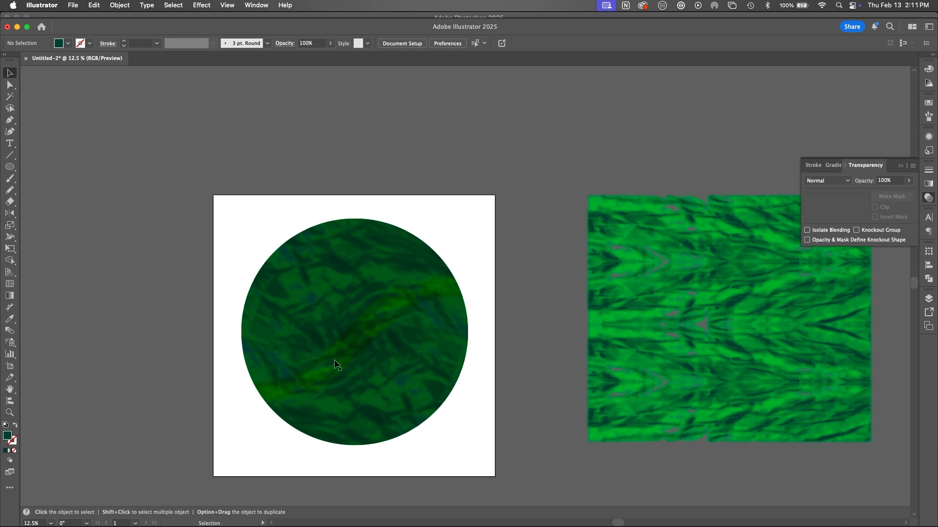
Step: Examine the blended texture of the clipped marble circle up close
{"action": "key", "text": "z"}
{"action": "left_click_drag", "start_coordinate": [335, 360], "coordinate": [415, 335]}
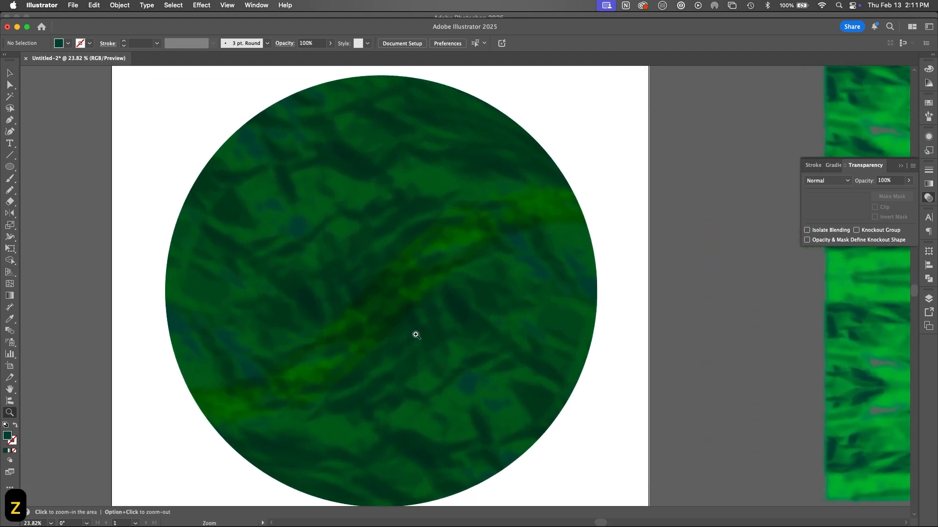
{"action": "key", "text": "space"}
{"action": "left_click_drag", "start_coordinate": [489, 391], "coordinate": [527, 373]}
{"action": "key", "text": "space"}
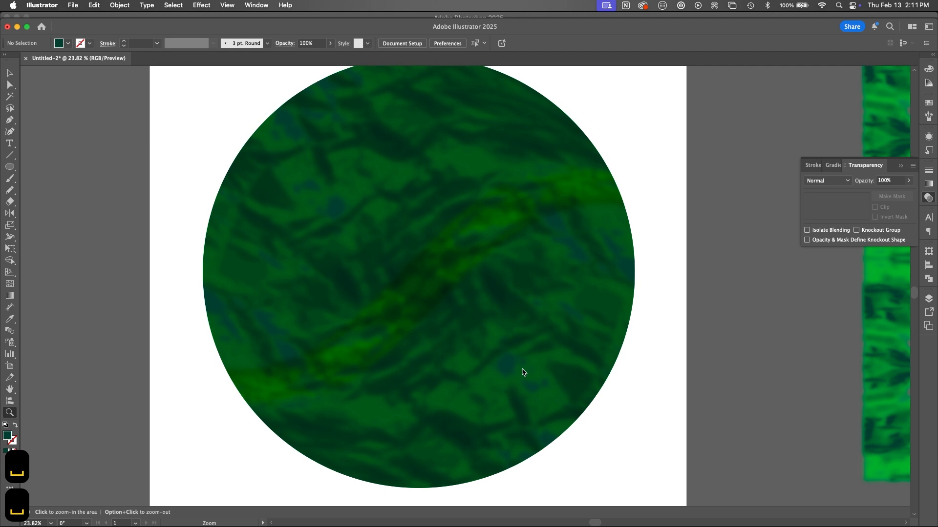
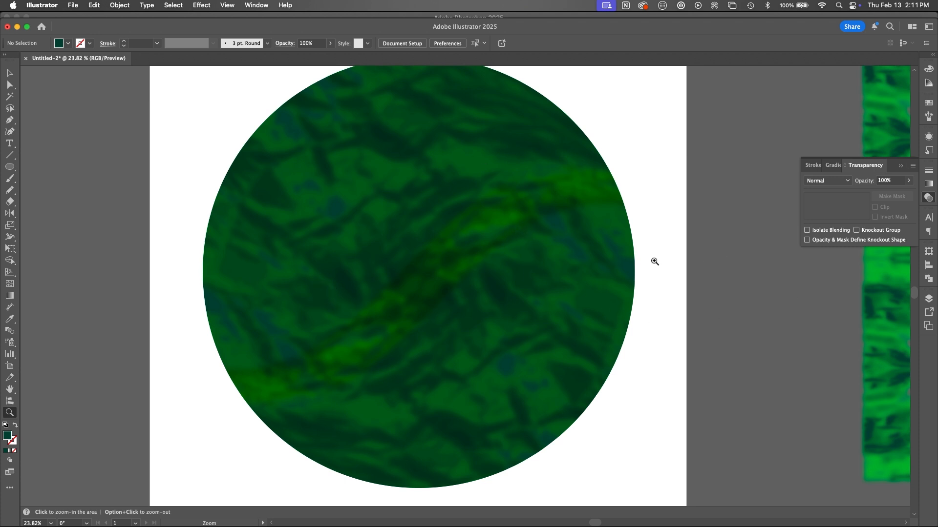
Step: Draw a closed, jagged freehand shape about 934 by 825 px over the circle's upper-right part with the Pencil tool
{"action": "key", "text": "n"}
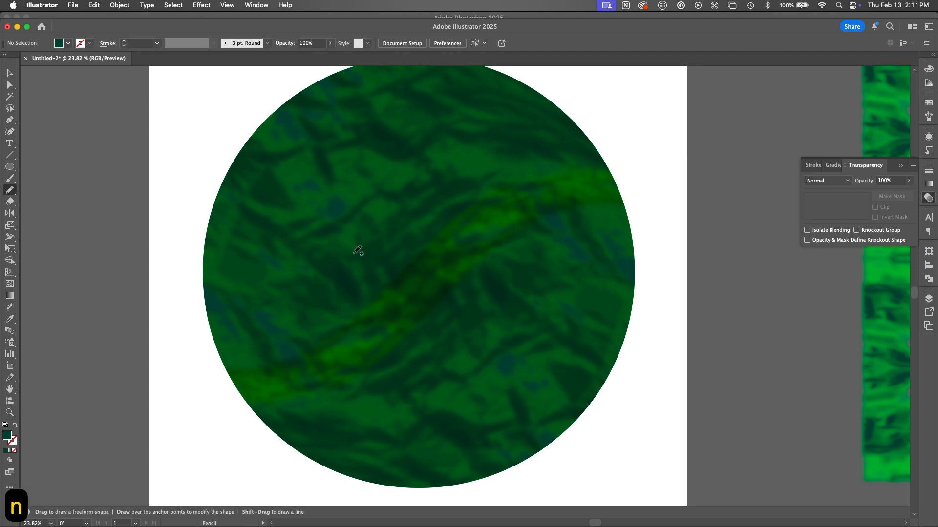
{"action": "mouse_move", "coordinate": [588, 136]}
{"action": "left_mouse_down"}
{"action": "mouse_move", "coordinate": [551, 150]}
{"action": "mouse_move", "coordinate": [527, 185]}
{"action": "mouse_move", "coordinate": [496, 178]}
{"action": "mouse_move", "coordinate": [469, 221]}
{"action": "mouse_move", "coordinate": [452, 217]}
{"action": "mouse_move", "coordinate": [372, 292]}
{"action": "mouse_move", "coordinate": [377, 271]}
{"action": "mouse_move", "coordinate": [460, 184]}
{"action": "left_mouse_up"}
{"action": "mouse_move", "coordinate": [399, 209]}
{"action": "left_mouse_down"}
{"action": "mouse_move", "coordinate": [416, 158]}
{"action": "mouse_move", "coordinate": [551, 87]}
{"action": "mouse_move", "coordinate": [601, 115]}
{"action": "left_mouse_up"}
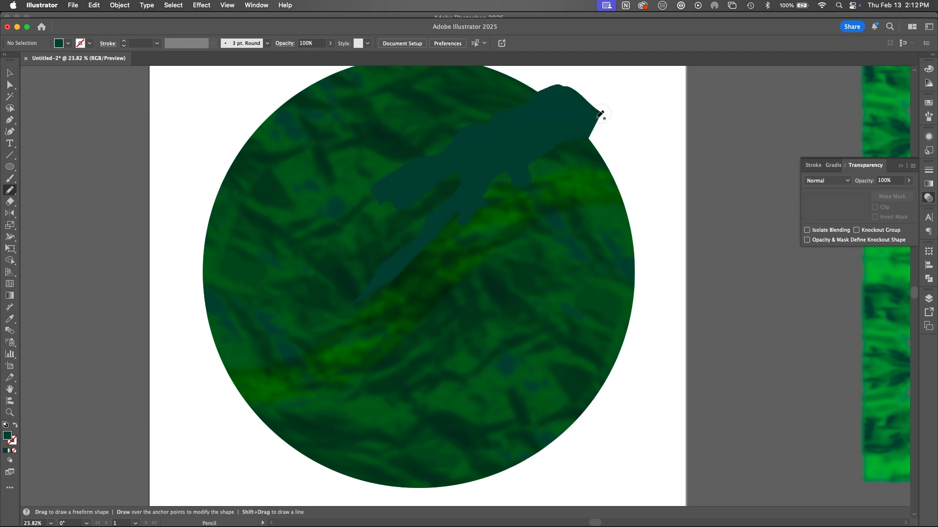
Step: Try the Screen blend mode on the freehand shape and settle on Color Dodge
{"action": "key", "text": "v"}
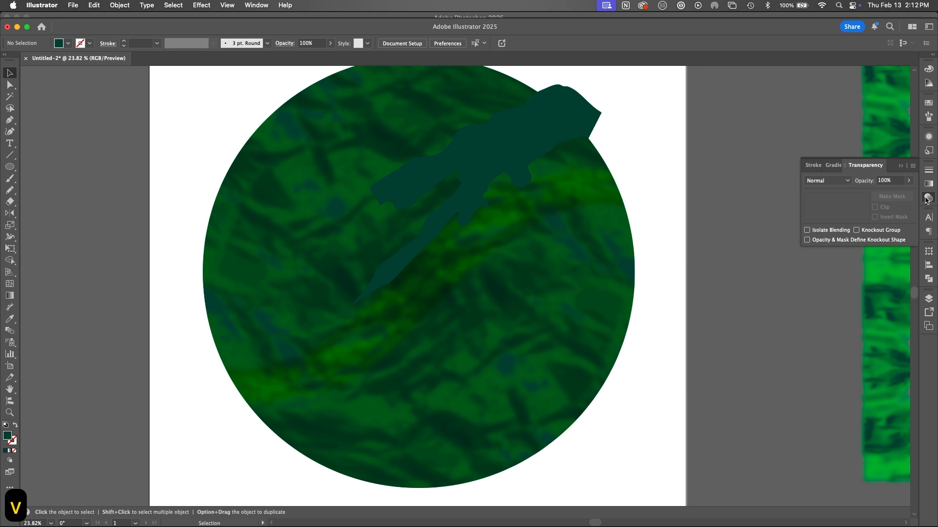
{"action": "left_click", "coordinate": [827, 181]}
{"action": "left_click", "coordinate": [822, 248]}
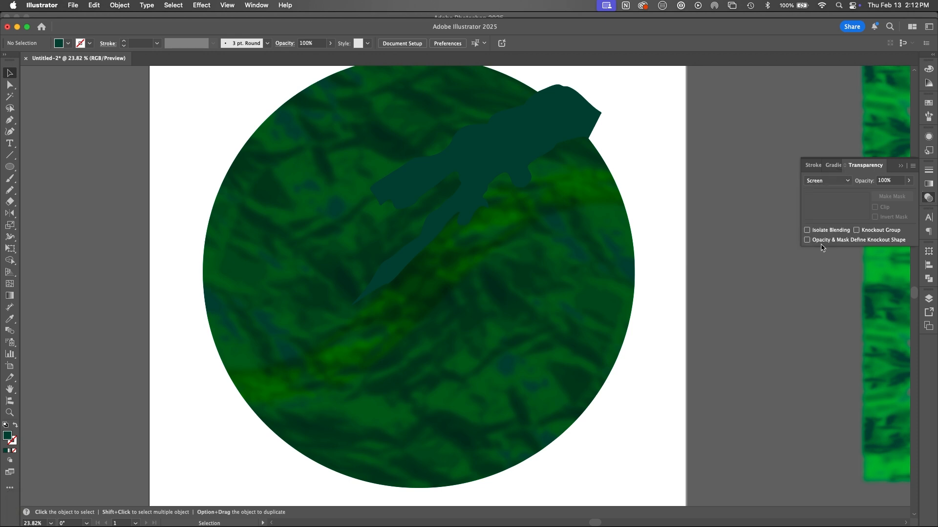
{"action": "left_click", "coordinate": [550, 146]}
{"action": "left_click", "coordinate": [827, 181]}
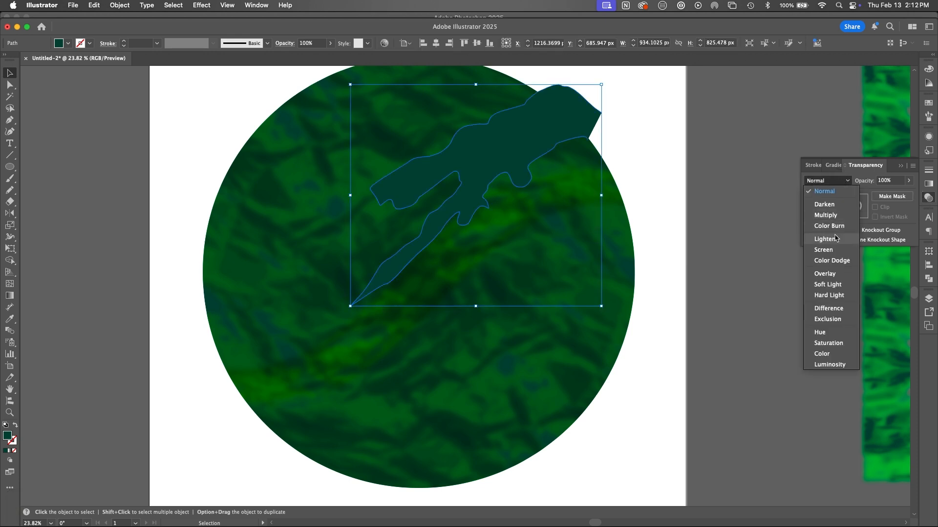
{"action": "left_click", "coordinate": [831, 251]}
{"action": "left_click", "coordinate": [838, 181]}
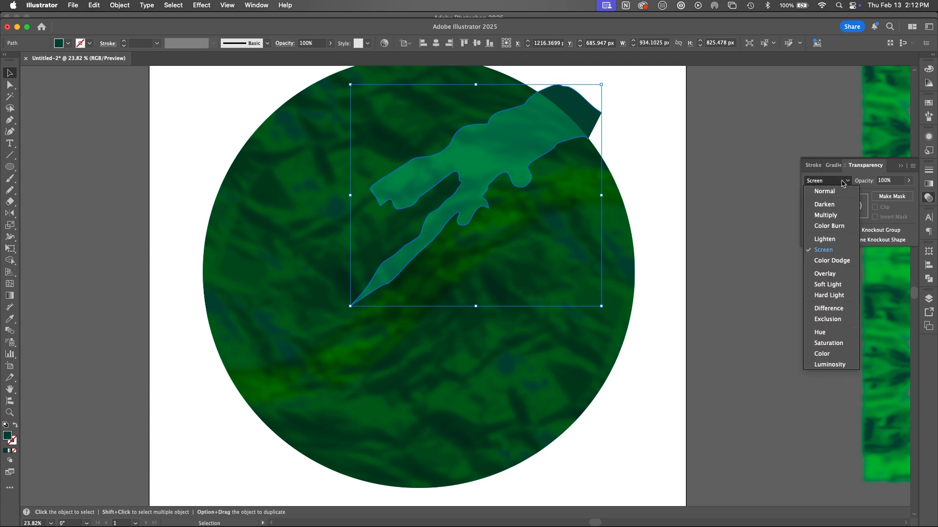
{"action": "left_click", "coordinate": [832, 261]}
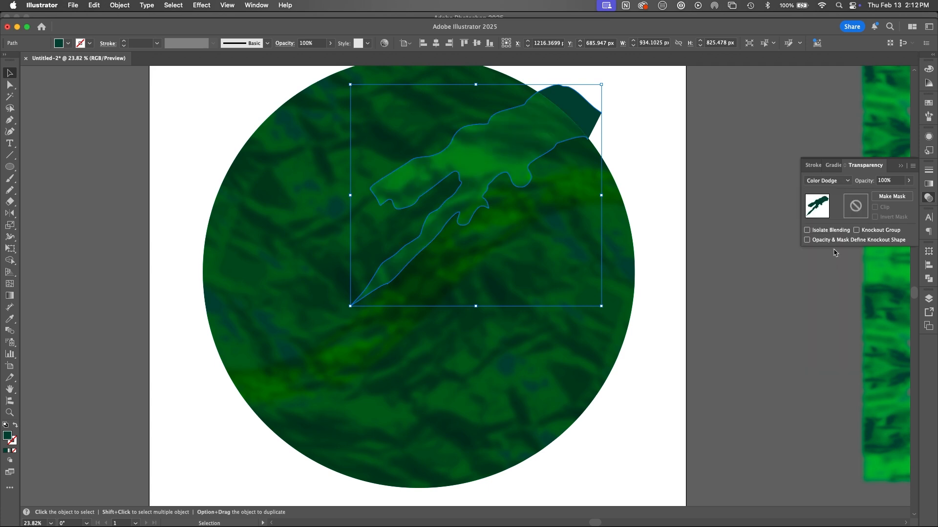
Step: Apply the last used Gaussian Blur effect to the freehand shape and deselect it
{"action": "left_click", "coordinate": [201, 5]}
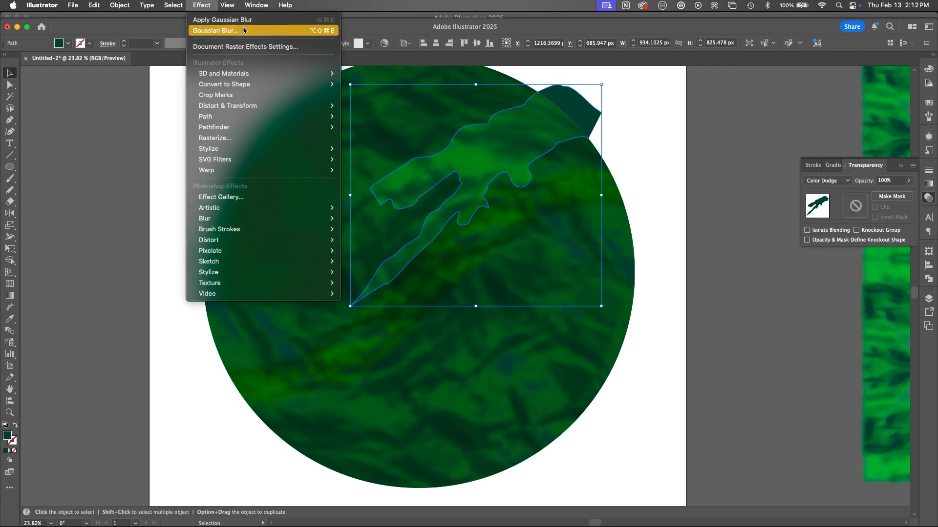
{"action": "left_click", "coordinate": [230, 19]}
{"action": "left_click", "coordinate": [649, 254]}
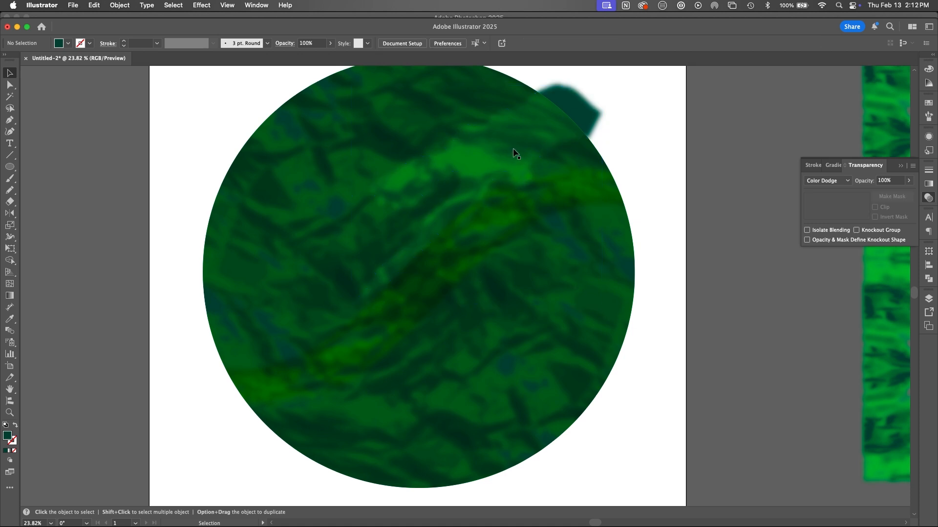
Step: Duplicate the blurred shape onto the circle's lower-right part and set the copy's blend mode to Overlay
{"action": "left_click", "coordinate": [534, 272]}
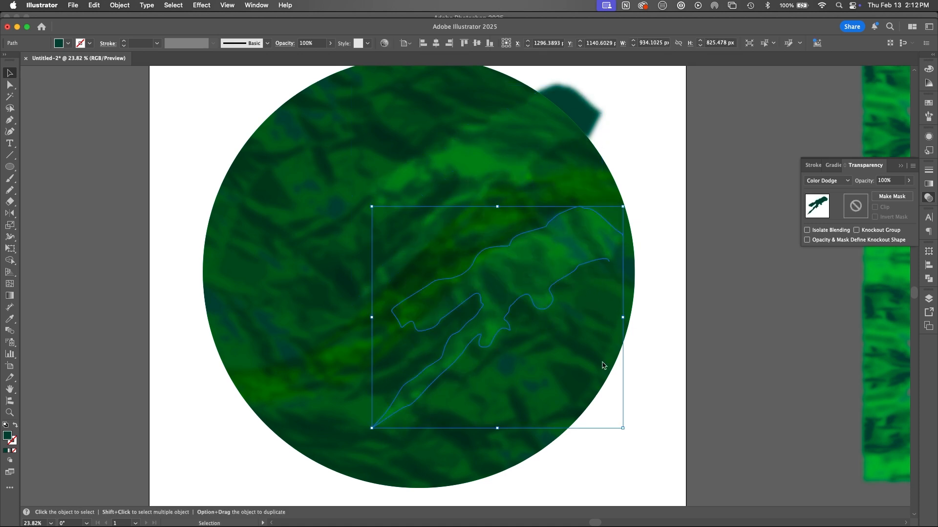
{"action": "left_click", "coordinate": [827, 180]}
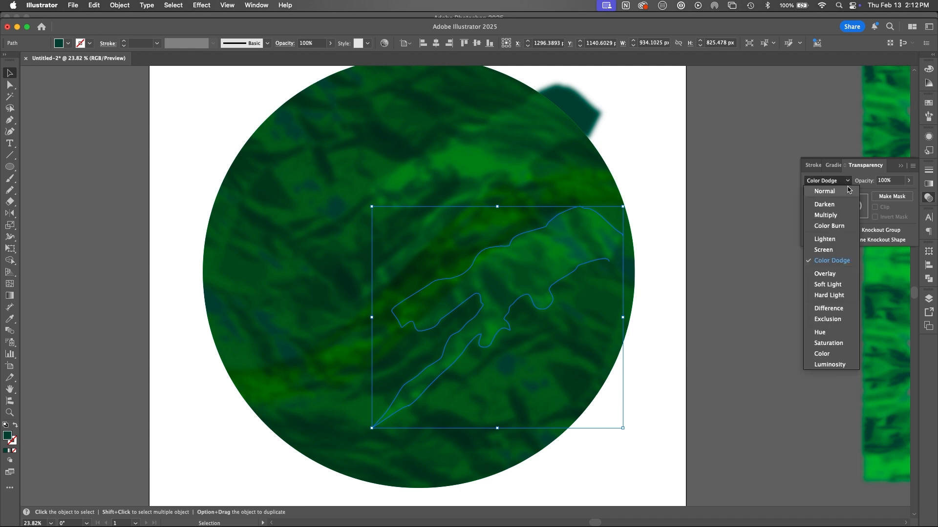
{"action": "left_click", "coordinate": [832, 272]}
{"action": "left_click", "coordinate": [663, 215]}
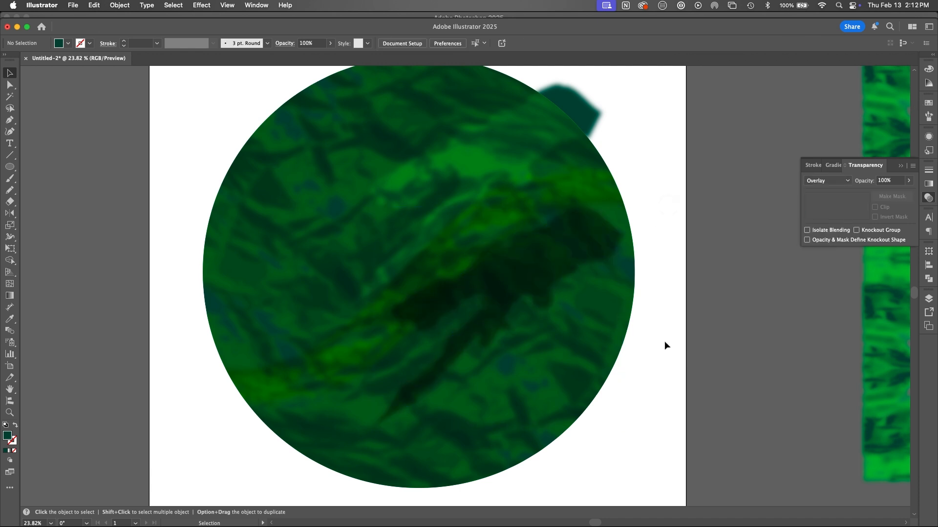
Step: Free-distort the dark Overlay copy by its corners so it becomes wider and extends past the circle's right edge
{"action": "left_click", "coordinate": [528, 293]}
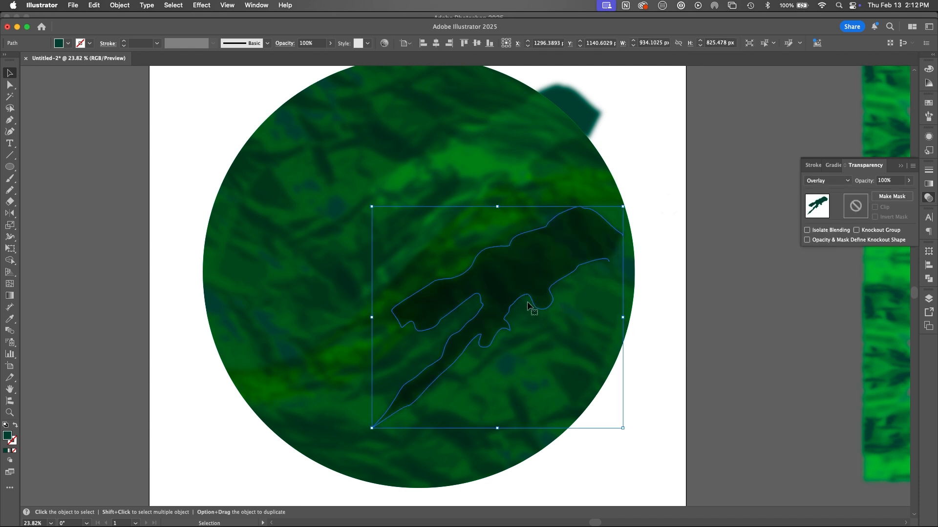
{"action": "key", "text": "e"}
{"action": "left_click_drag", "start_coordinate": [498, 428], "coordinate": [700, 389]}
{"action": "left_click", "coordinate": [127, 146]}
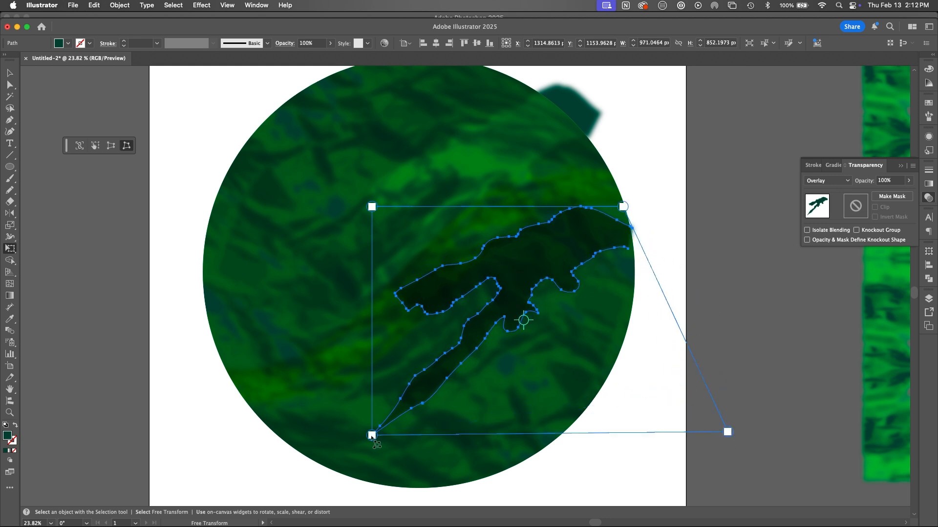
{"action": "left_click_drag", "start_coordinate": [372, 435], "coordinate": [490, 426]}
{"action": "left_click_drag", "start_coordinate": [623, 207], "coordinate": [686, 152]}
{"action": "key", "text": "v"}
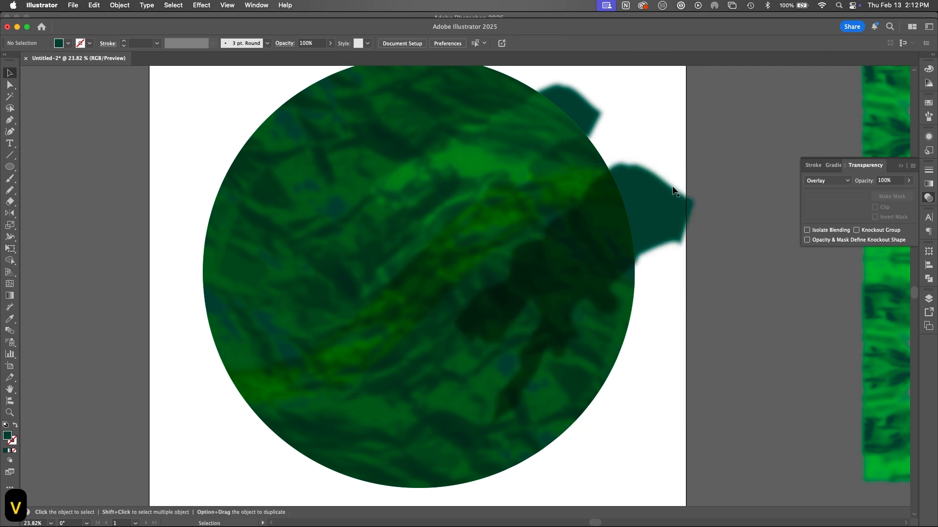
Step: Select both blurred shapes and move them into the circle's clip group so they are cropped to the circle
{"action": "left_click", "coordinate": [576, 111], "text": "shift"}
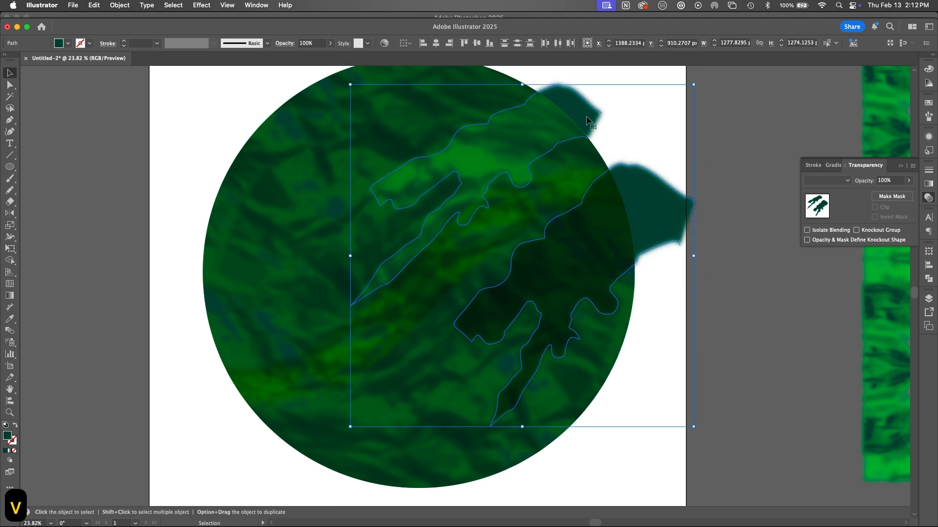
{"action": "left_click", "coordinate": [928, 299]}
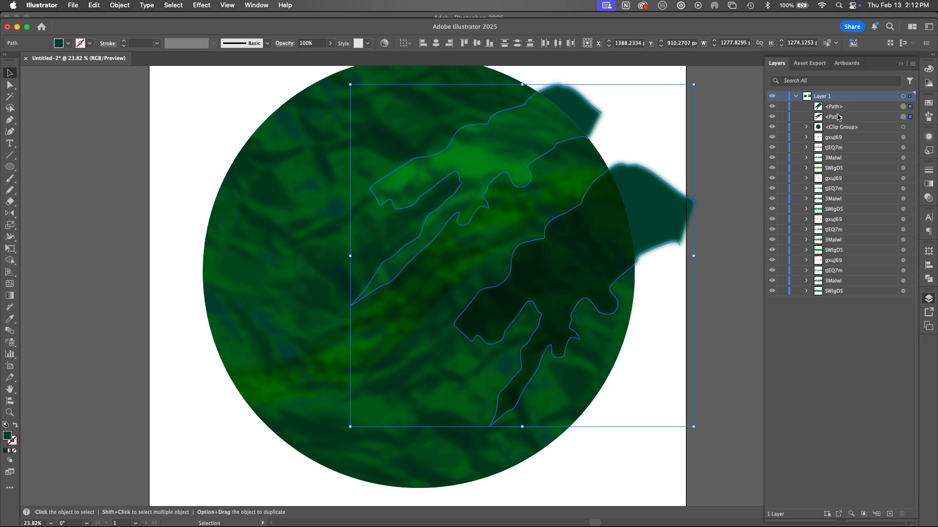
{"action": "left_click_drag", "start_coordinate": [838, 117], "coordinate": [837, 128]}
{"action": "left_click", "coordinate": [710, 298]}
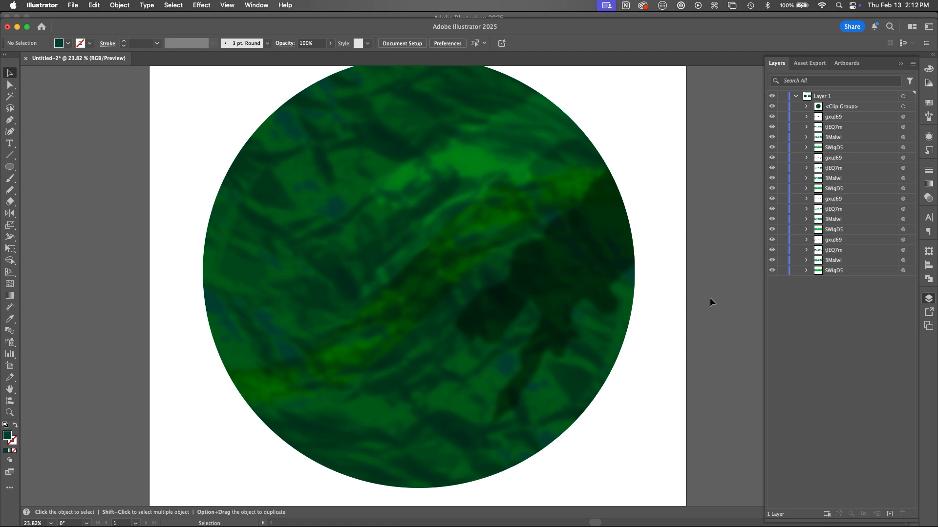
Step: Duplicate the dark green base ellipse inside the clip group and move the copy to the top of the group
{"action": "left_click", "coordinate": [806, 107]}
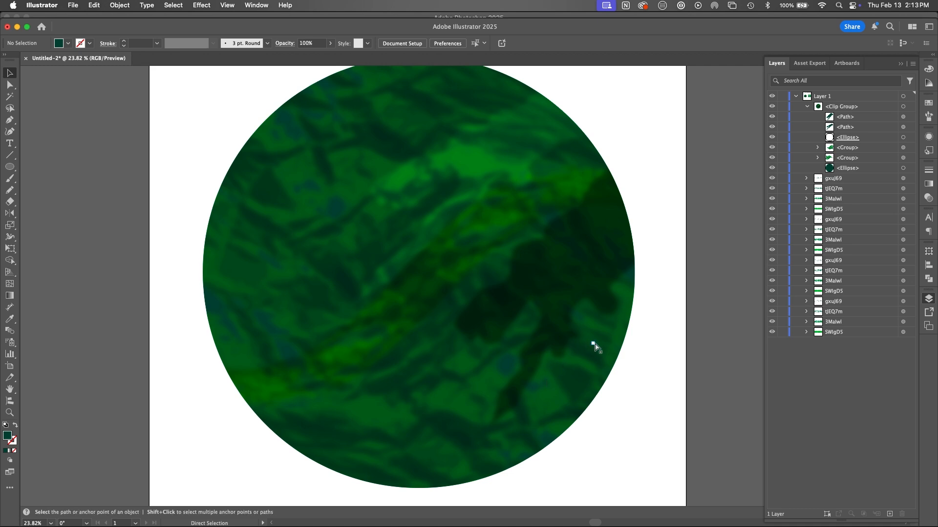
{"action": "key", "text": "super+minus"}
{"action": "key", "text": "super+minus"}
{"action": "key", "text": "v"}
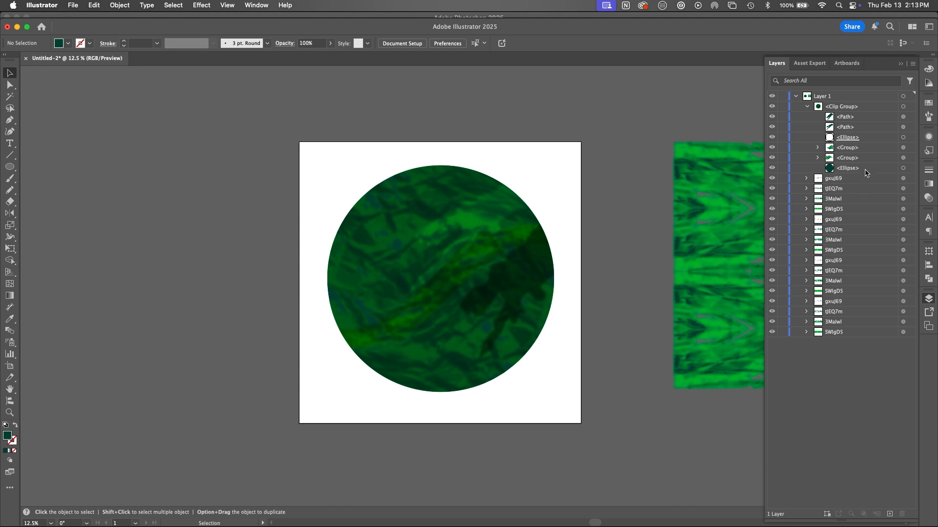
{"action": "left_click_drag", "start_coordinate": [865, 170], "coordinate": [889, 512]}
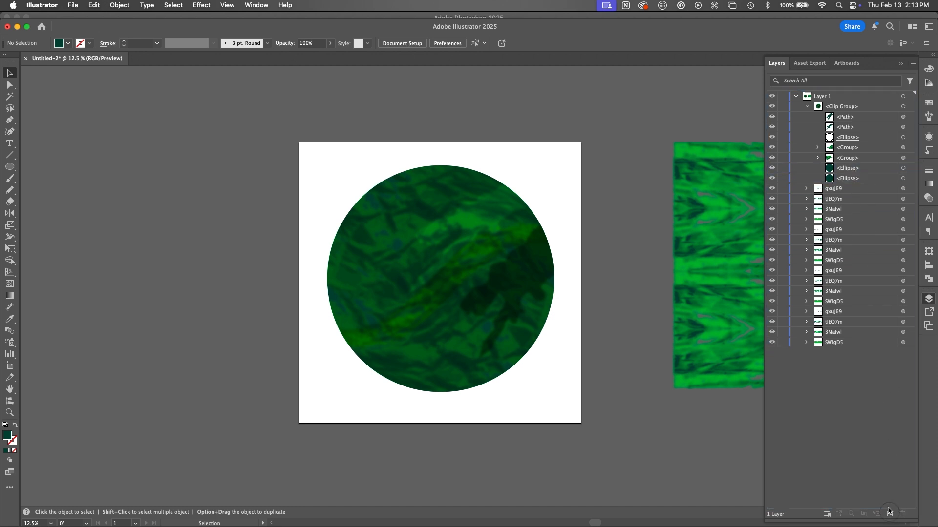
{"action": "left_click_drag", "start_coordinate": [842, 173], "coordinate": [841, 122]}
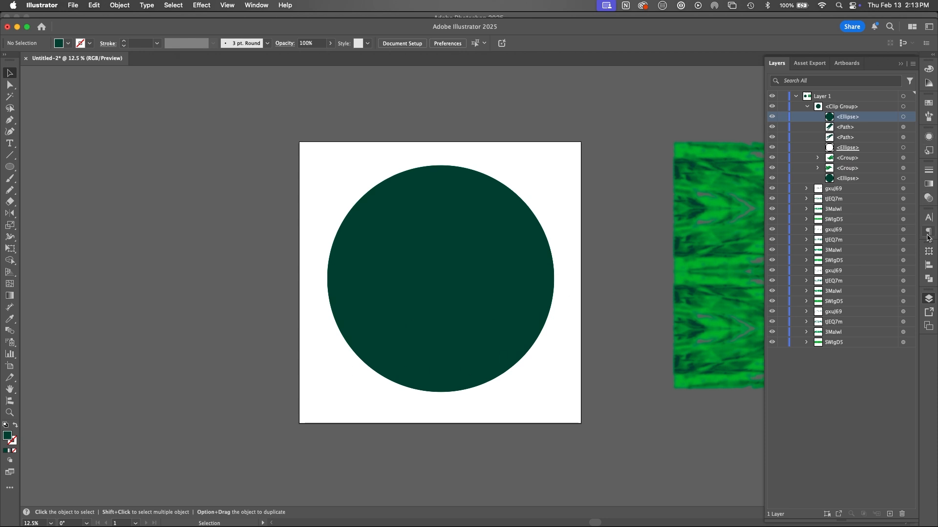
Step: Start a gradient with two dark green 004637 color stops and remove its white and black stops
{"action": "left_click", "coordinate": [929, 184]}
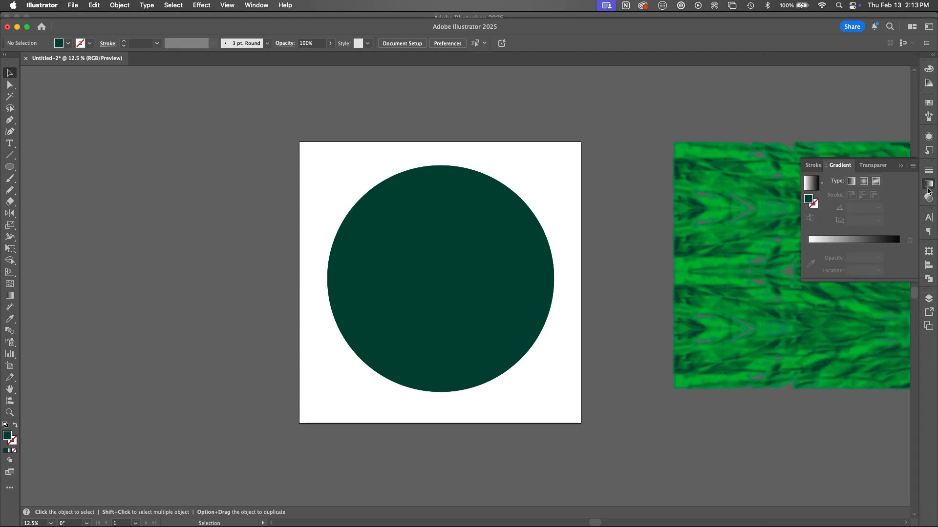
{"action": "left_click", "coordinate": [812, 239]}
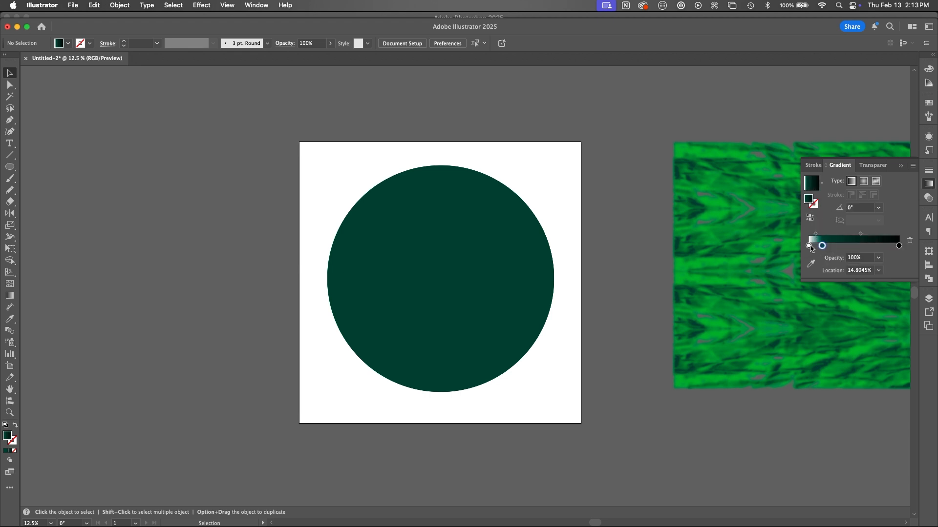
{"action": "left_click", "coordinate": [812, 245]}
{"action": "left_click_drag", "start_coordinate": [816, 250], "coordinate": [829, 247]}
{"action": "double_click", "coordinate": [815, 246]}
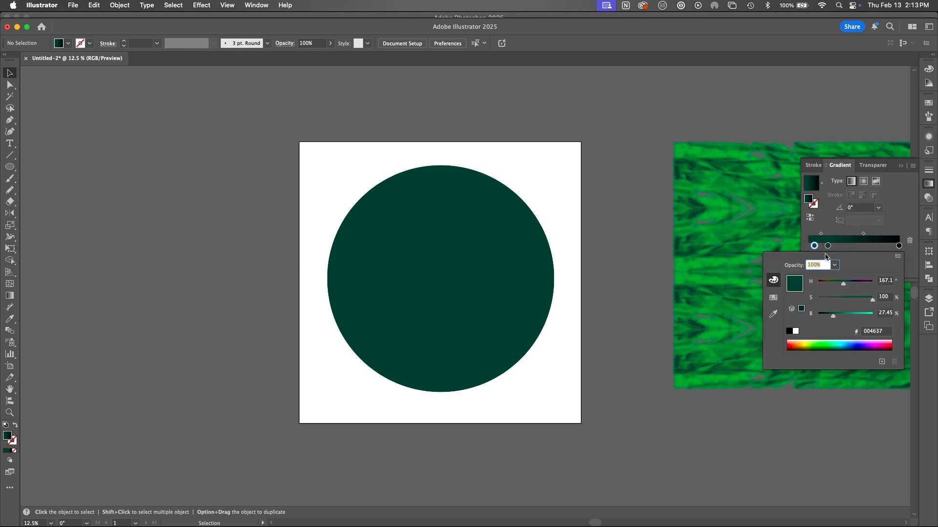
{"action": "left_click", "coordinate": [895, 248]}
{"action": "left_click_drag", "start_coordinate": [900, 247], "coordinate": [890, 268]}
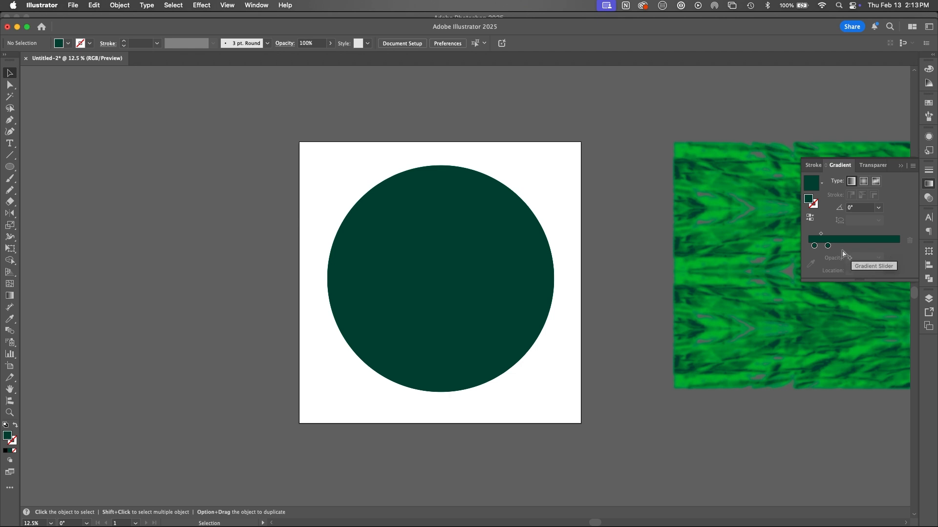
Step: Make the second gradient stop 0% opaque near 76%, switch the gradient to radial and reverse it
{"action": "left_click_drag", "start_coordinate": [829, 247], "coordinate": [878, 256]}
{"action": "left_click", "coordinate": [879, 259]}
{"action": "left_click", "coordinate": [880, 264]}
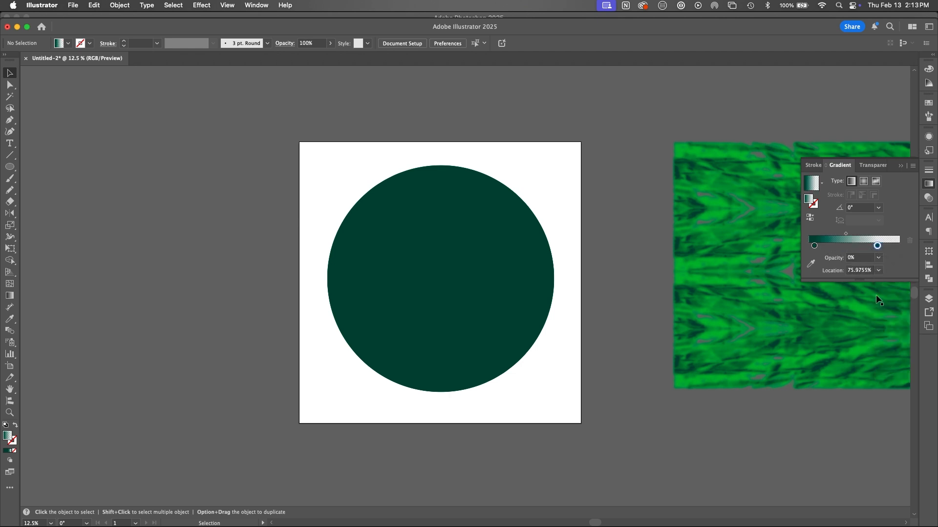
{"action": "left_click", "coordinate": [863, 185]}
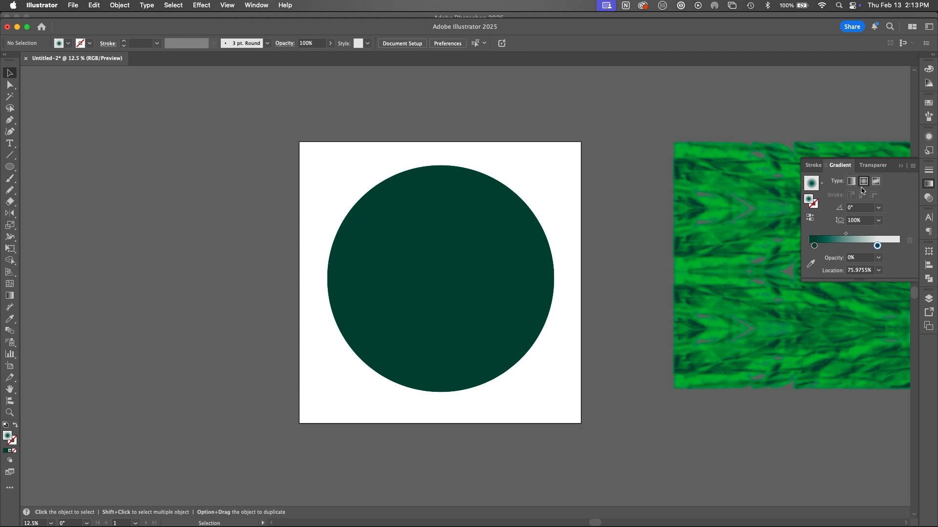
{"action": "key", "text": "g"}
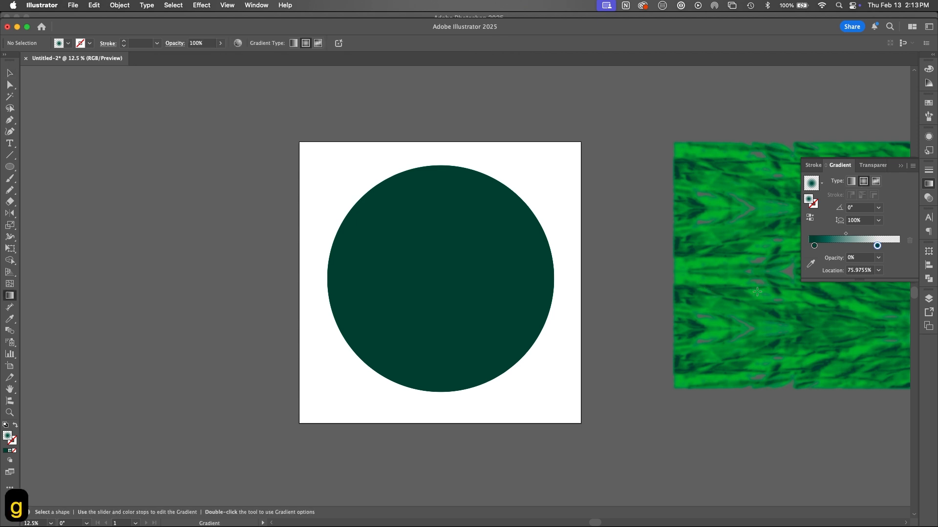
{"action": "left_click", "coordinate": [810, 217]}
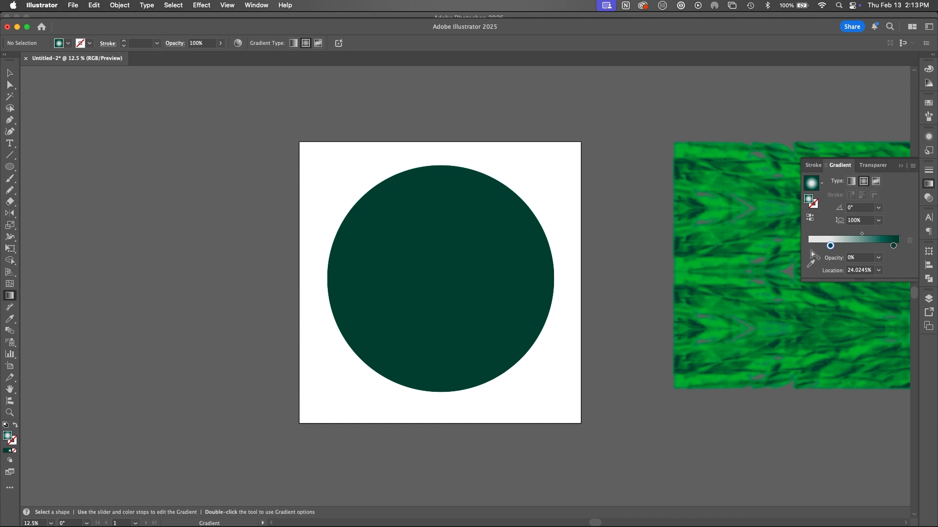
{"action": "key", "text": "v"}
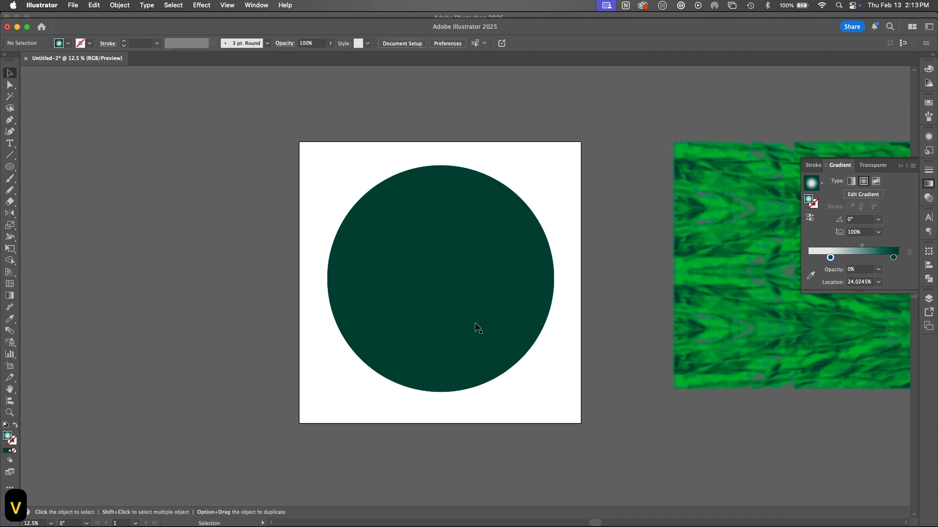
Step: Apply the radial gradient to the clip group and move its transparent stop to about 80.2%
{"action": "left_click", "coordinate": [497, 355]}
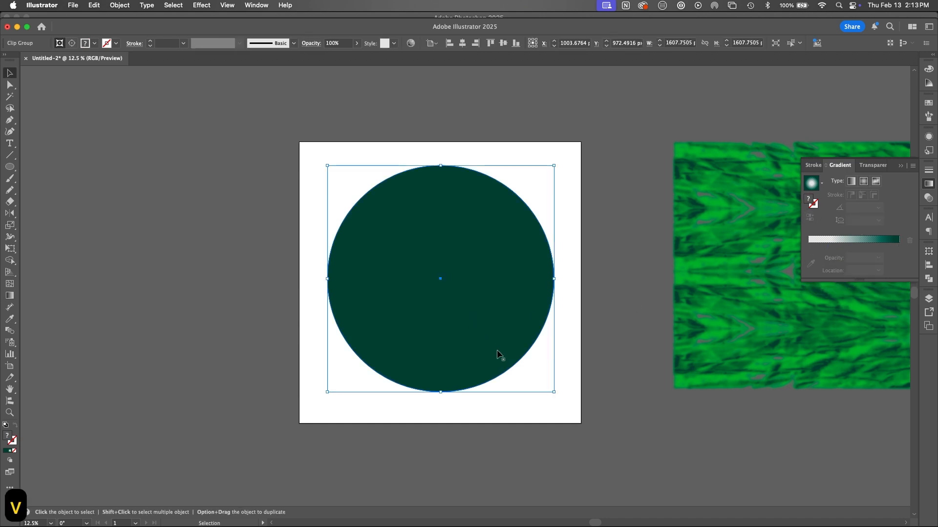
{"action": "left_click", "coordinate": [839, 249]}
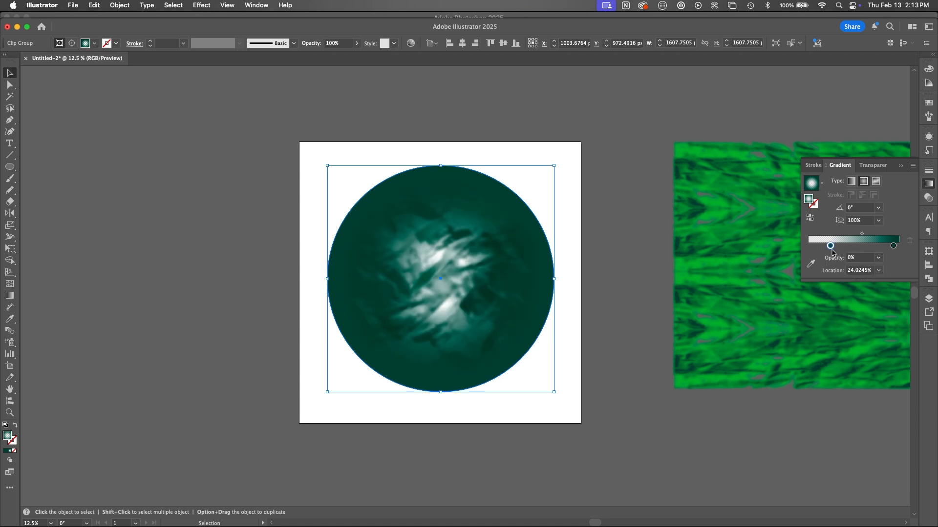
{"action": "left_click_drag", "start_coordinate": [832, 250], "coordinate": [882, 246]}
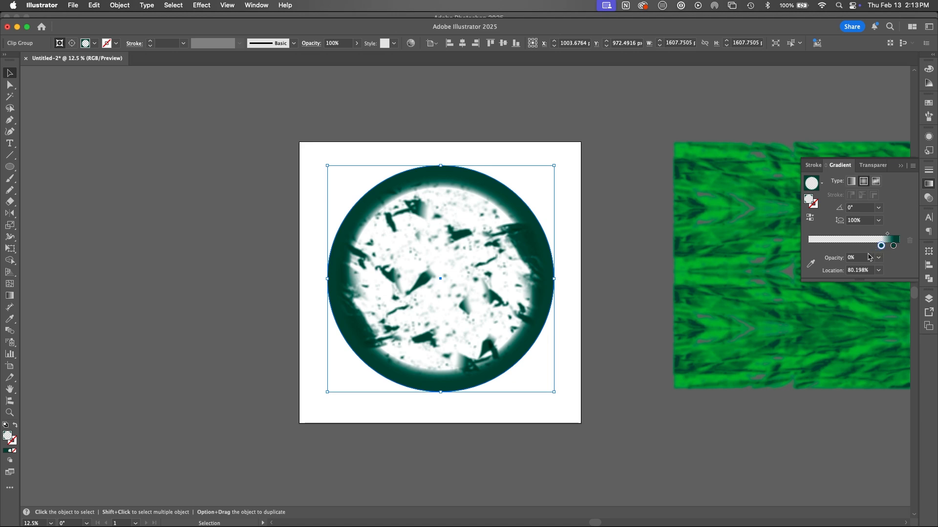
Step: Set the blend mode of the selected clip group to Multiply
{"action": "left_click", "coordinate": [929, 198]}
{"action": "left_click", "coordinate": [830, 181]}
{"action": "left_click", "coordinate": [839, 215]}
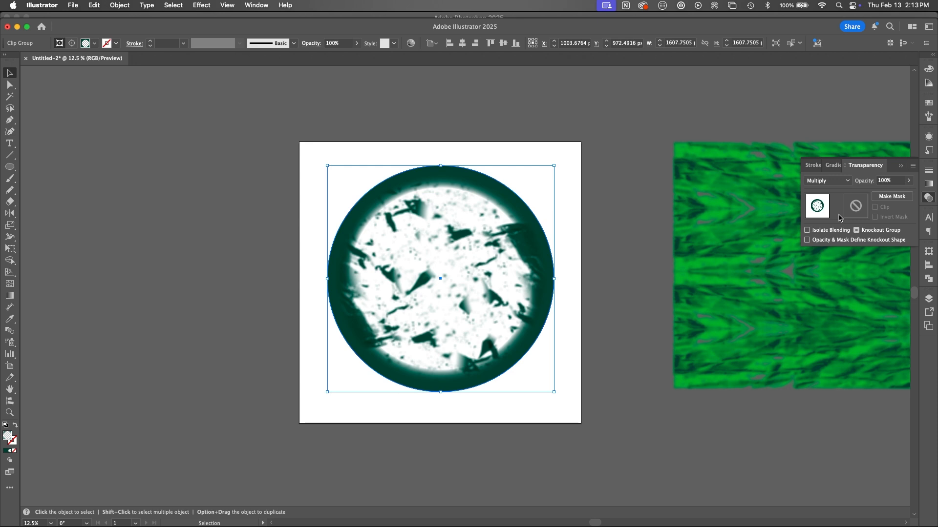
Step: Undo the Multiply blend mode and the gradient edits applied to the whole clip group, and deselect it
{"action": "left_click", "coordinate": [928, 299]}
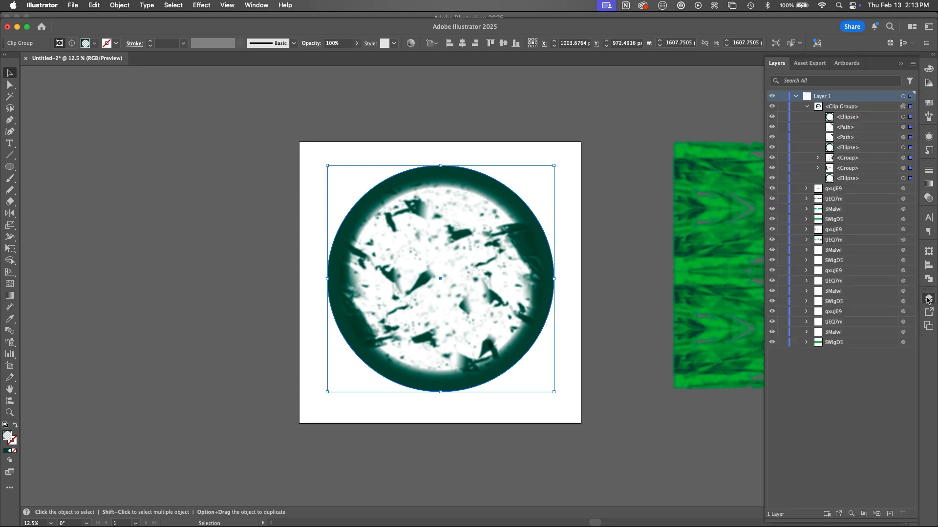
{"action": "left_click", "coordinate": [902, 117]}
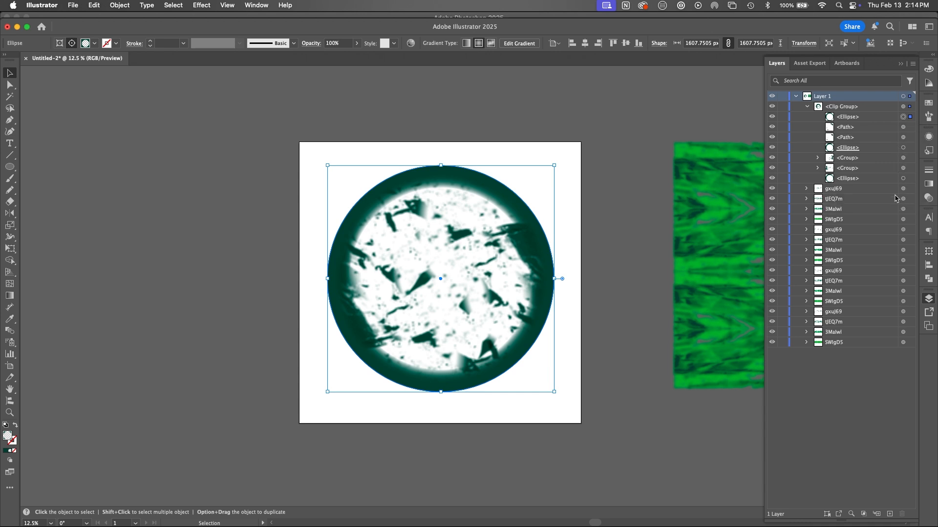
{"action": "key", "text": "super+z"}
{"action": "key", "text": "super+z"}
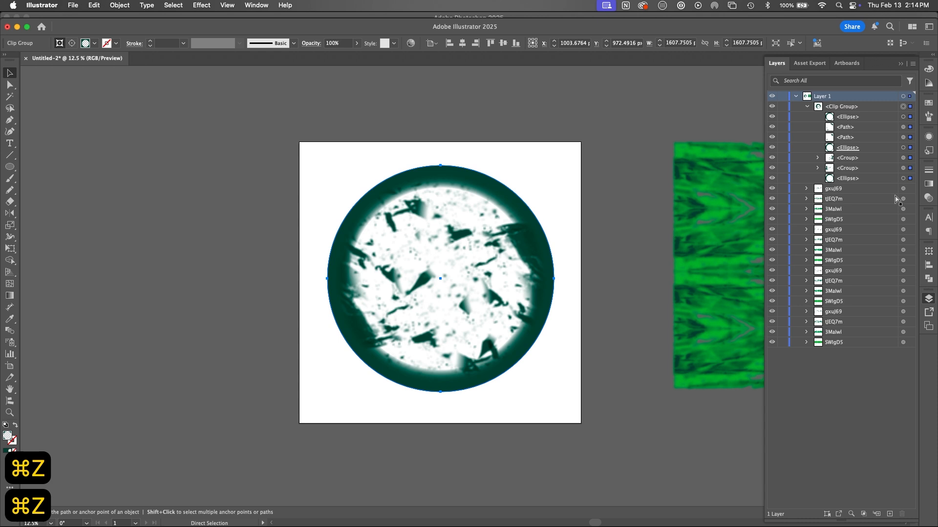
{"action": "key", "text": "super+z"}
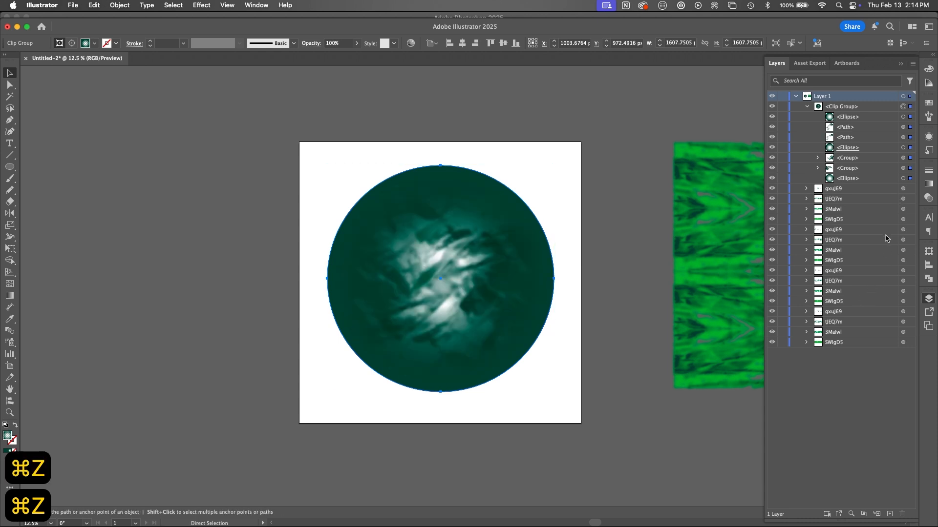
{"action": "key", "text": "super+z"}
{"action": "left_click", "coordinate": [656, 343]}
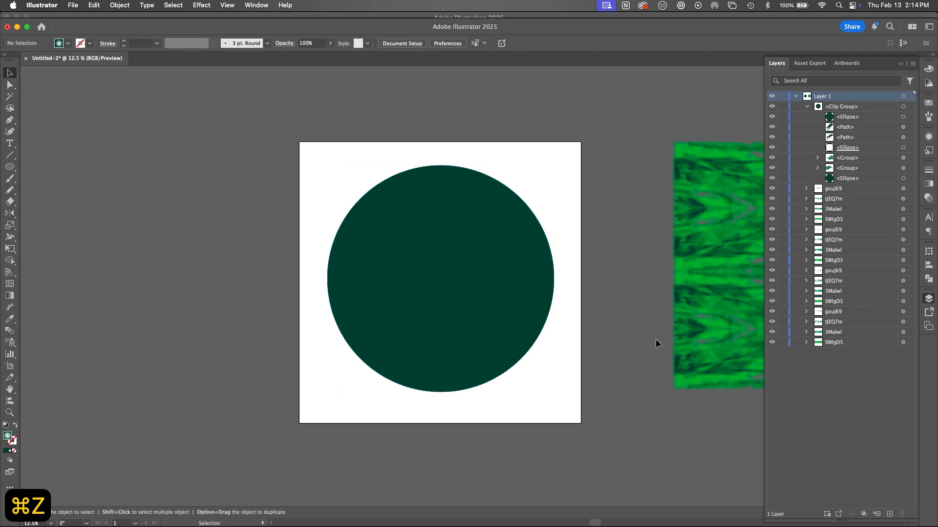
Step: Apply the radial gradient to only the topmost ellipse in the clip group and move its midpoint to about 84.3%
{"action": "left_click", "coordinate": [903, 118]}
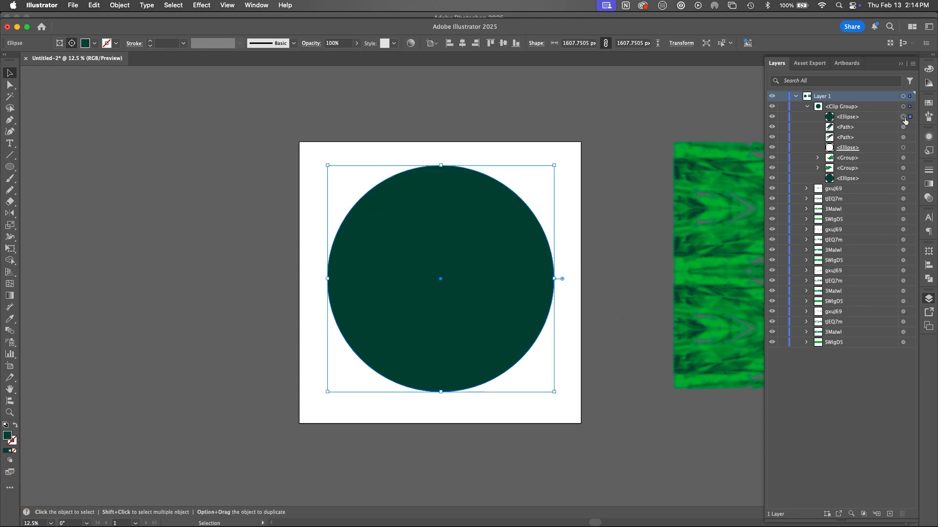
{"action": "left_click", "coordinate": [929, 186]}
{"action": "left_click", "coordinate": [841, 247]}
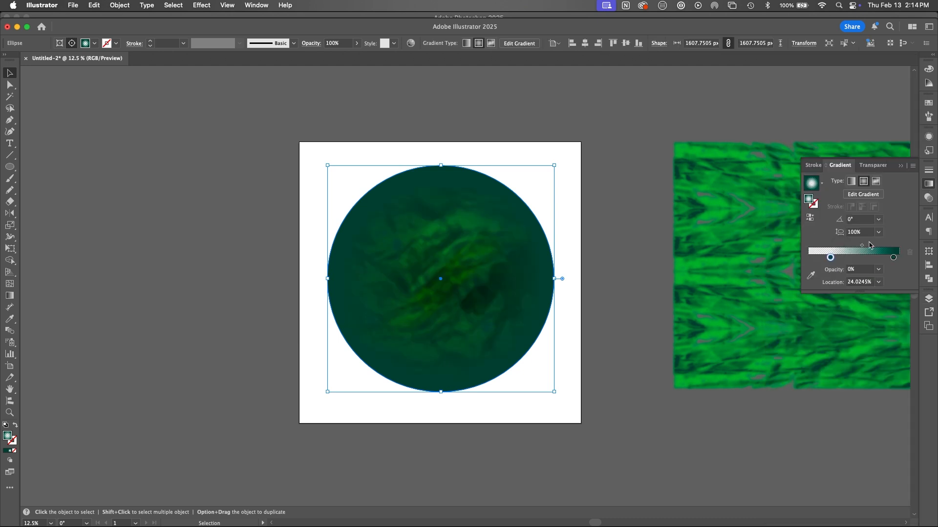
{"action": "left_click_drag", "start_coordinate": [862, 250], "coordinate": [878, 252]}
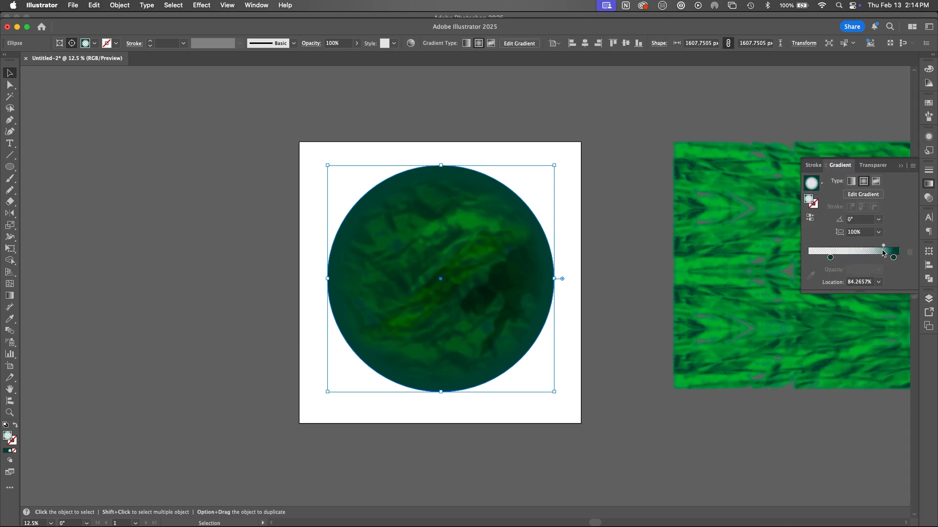
Step: Darken the gradient's outer stop to 001712 and set the ellipse's blend mode to Multiply
{"action": "double_click", "coordinate": [894, 258]}
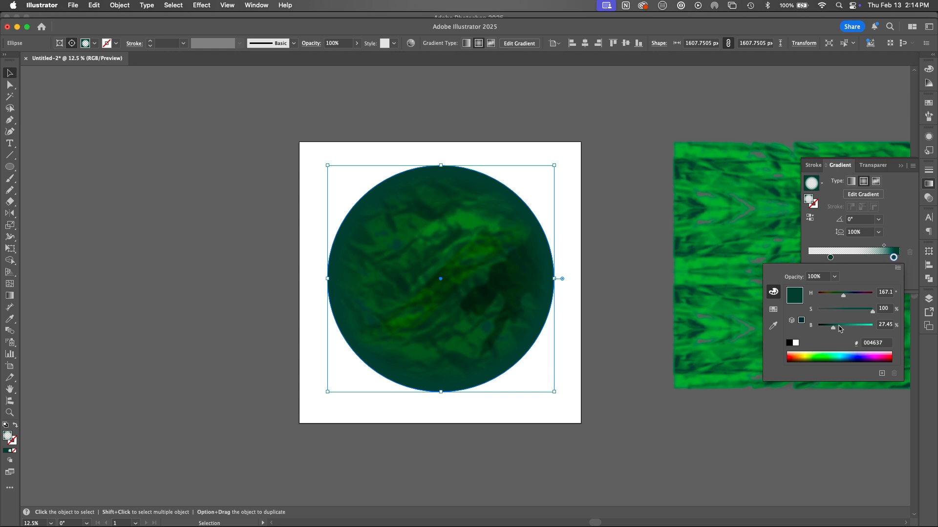
{"action": "left_click_drag", "start_coordinate": [833, 330], "coordinate": [823, 328]}
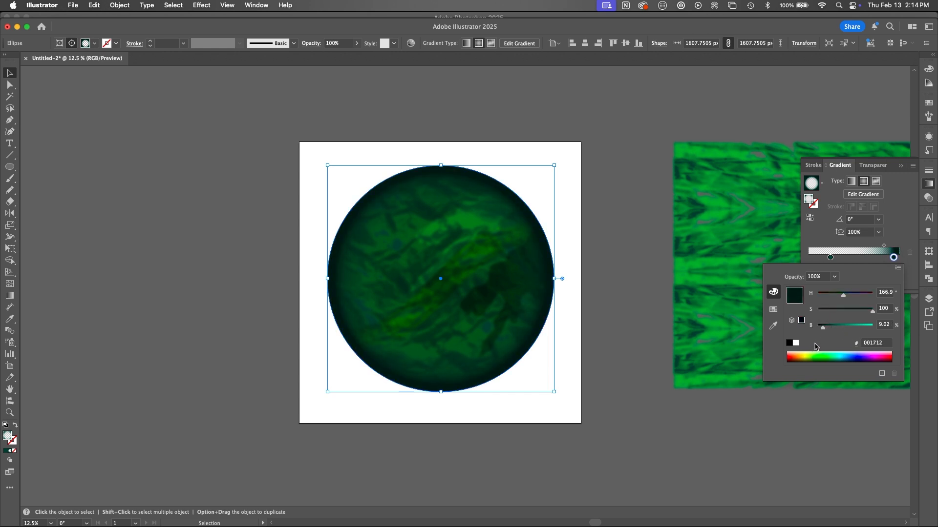
{"action": "left_click", "coordinate": [928, 198]}
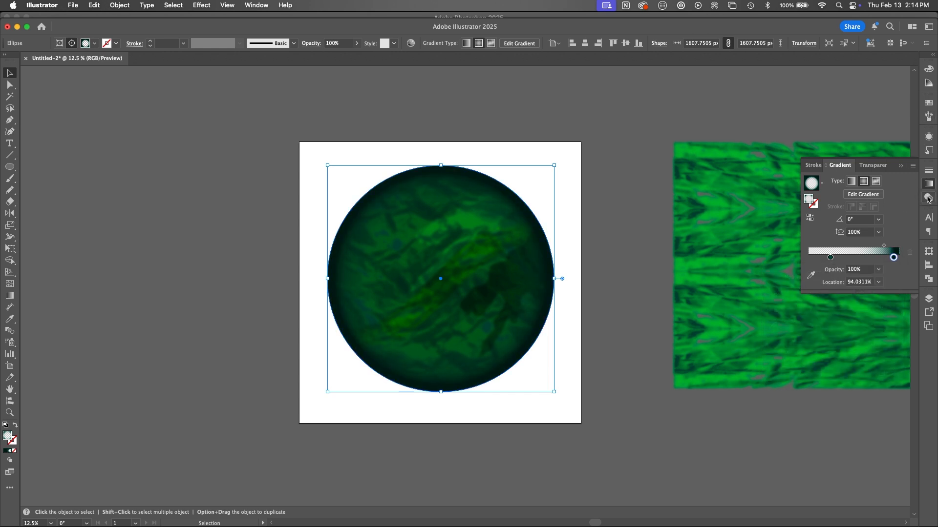
{"action": "left_click", "coordinate": [928, 197]}
{"action": "left_click", "coordinate": [827, 181]}
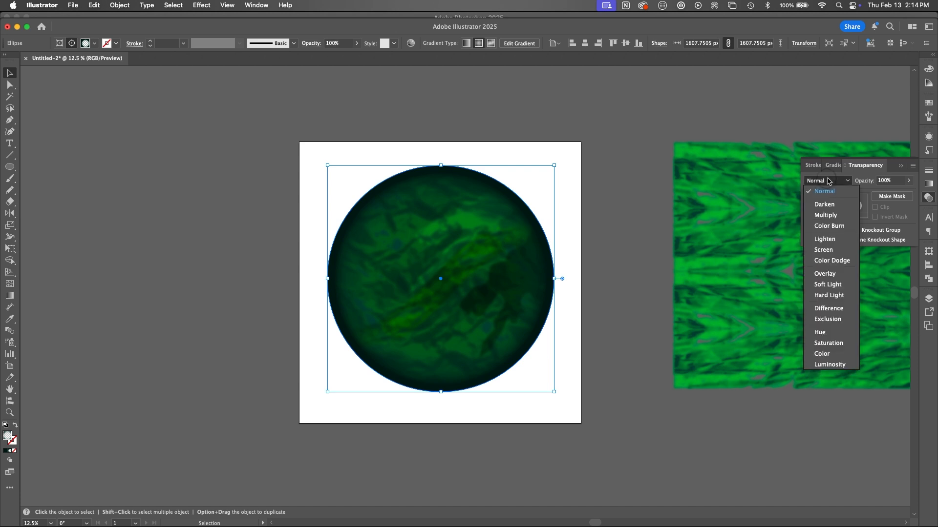
{"action": "left_click", "coordinate": [830, 215]}
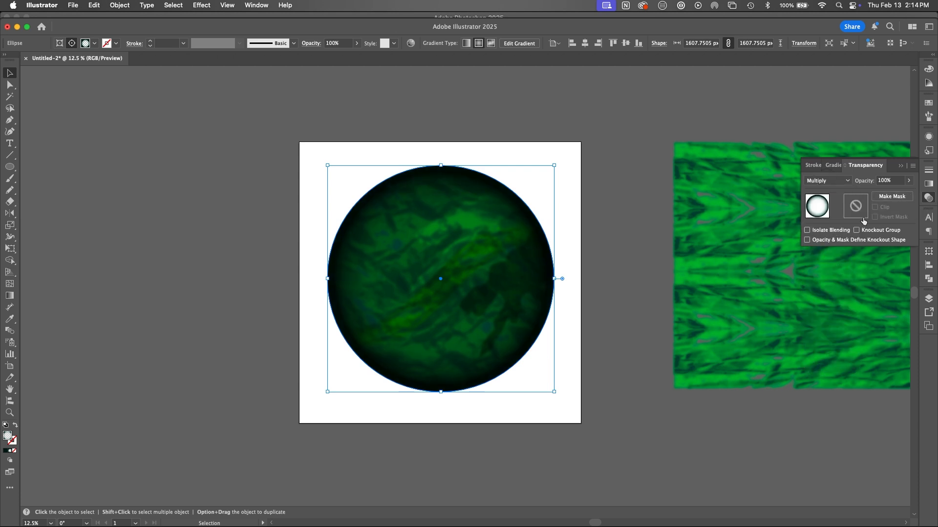
Step: Enlarge the gradient ellipse beyond the watch face to about 1937 by 1973 px and lower its opacity to 57%
{"action": "left_click_drag", "start_coordinate": [555, 391], "coordinate": [581, 422]}
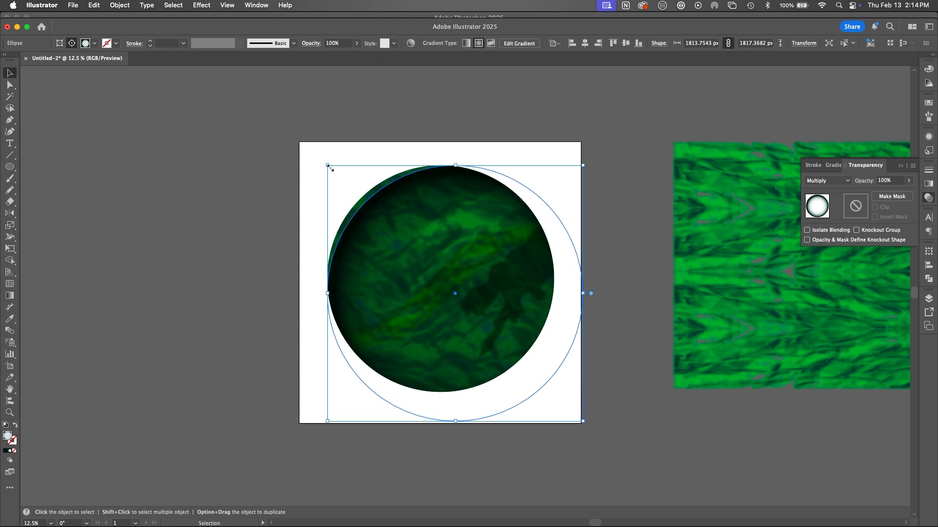
{"action": "left_click_drag", "start_coordinate": [327, 165], "coordinate": [322, 156]}
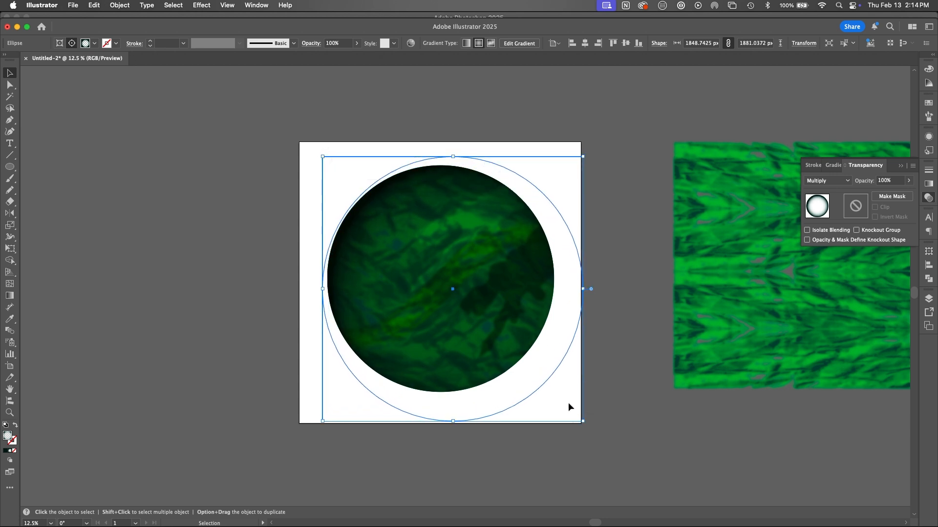
{"action": "left_click_drag", "start_coordinate": [582, 422], "coordinate": [594, 429]}
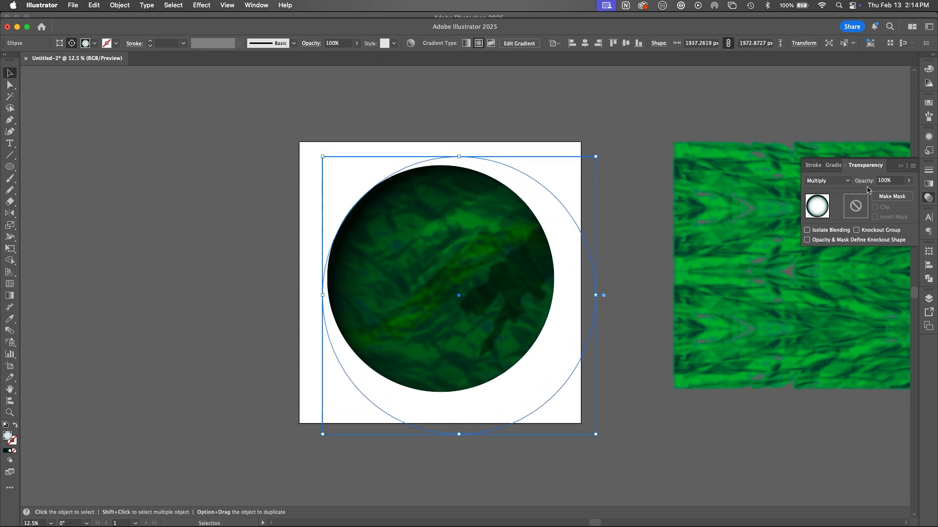
{"action": "left_click", "coordinate": [908, 180]}
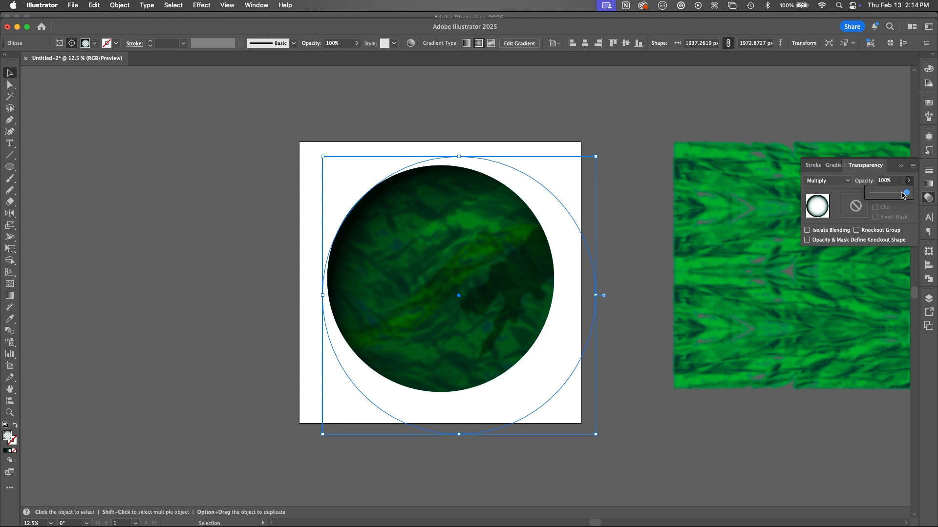
{"action": "left_click_drag", "start_coordinate": [907, 193], "coordinate": [892, 195]}
{"action": "left_click", "coordinate": [619, 256]}
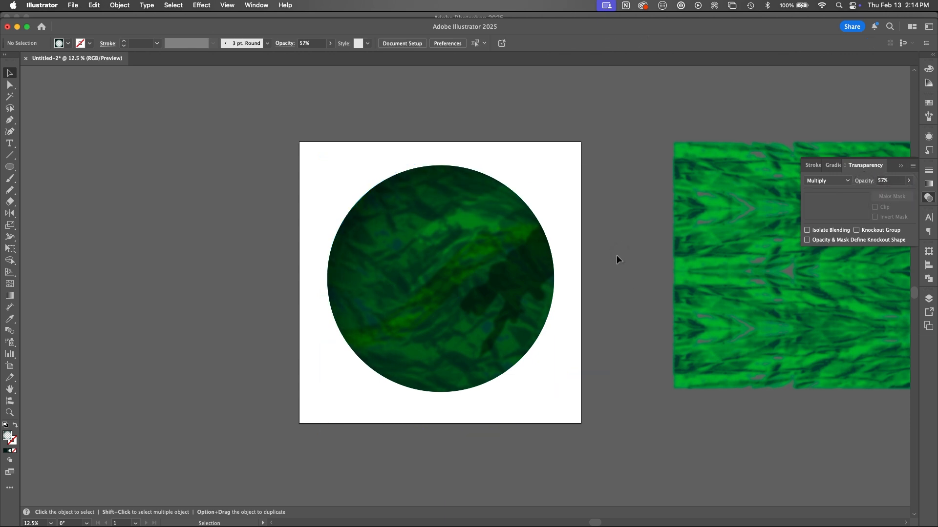
Step: Draw a circle from the center of the watch face, nearly filling it, and make its gradient fill linear
{"action": "key", "text": "l"}
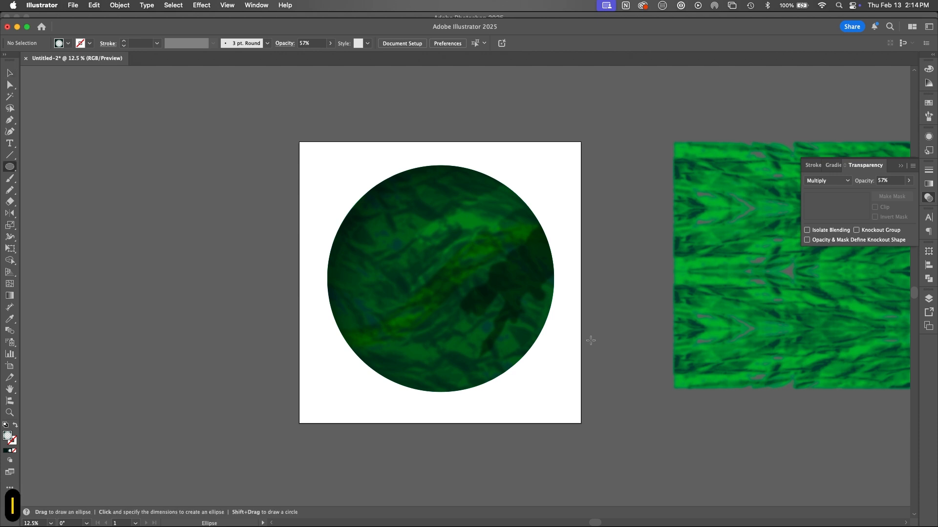
{"action": "left_click_drag", "start_coordinate": [442, 277], "coordinate": [551, 376]}
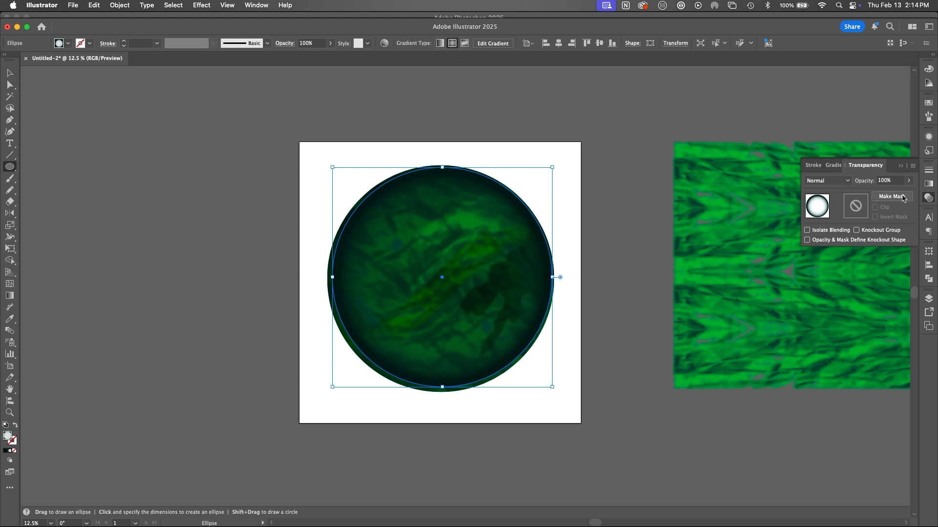
{"action": "left_click", "coordinate": [924, 187]}
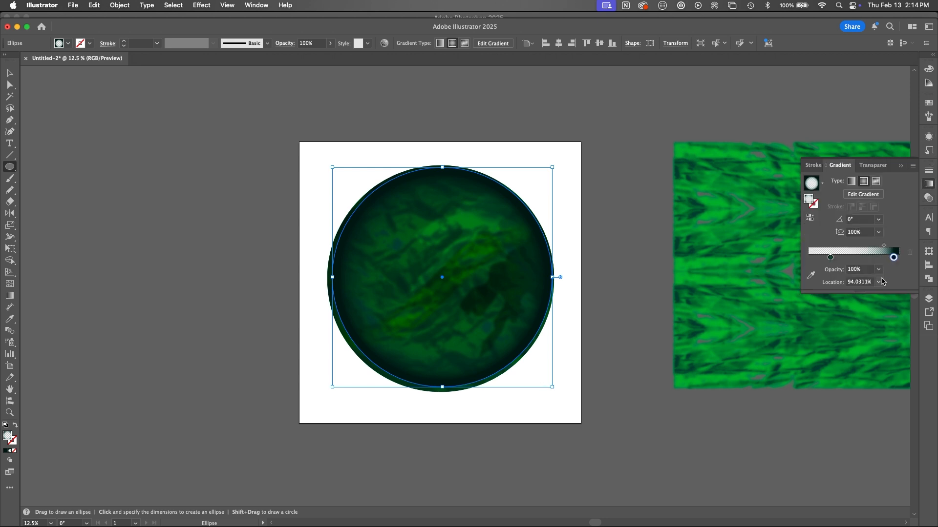
{"action": "left_click", "coordinate": [852, 182]}
Step: Set both stops of the circle's linear gradient to white ffffff and move the midpoint close to the transparent stop
{"action": "double_click", "coordinate": [893, 258]}
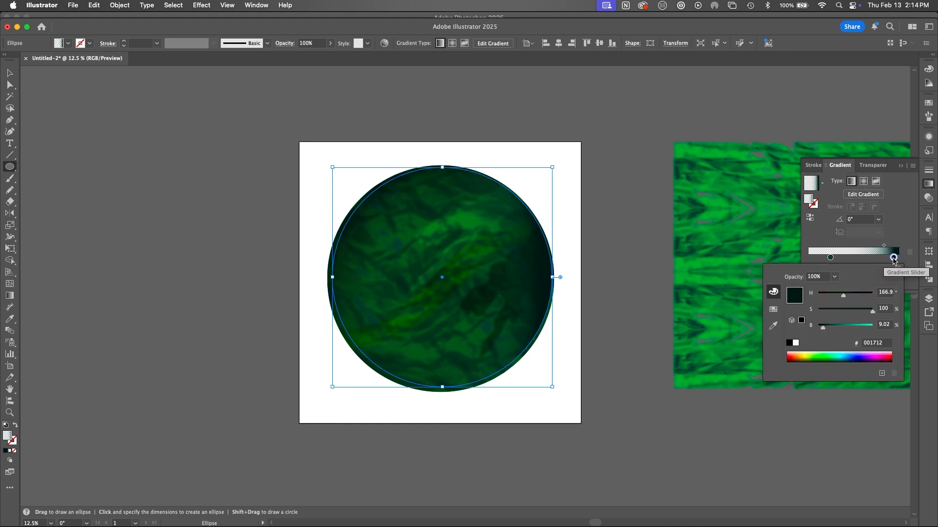
{"action": "left_click", "coordinate": [796, 343]}
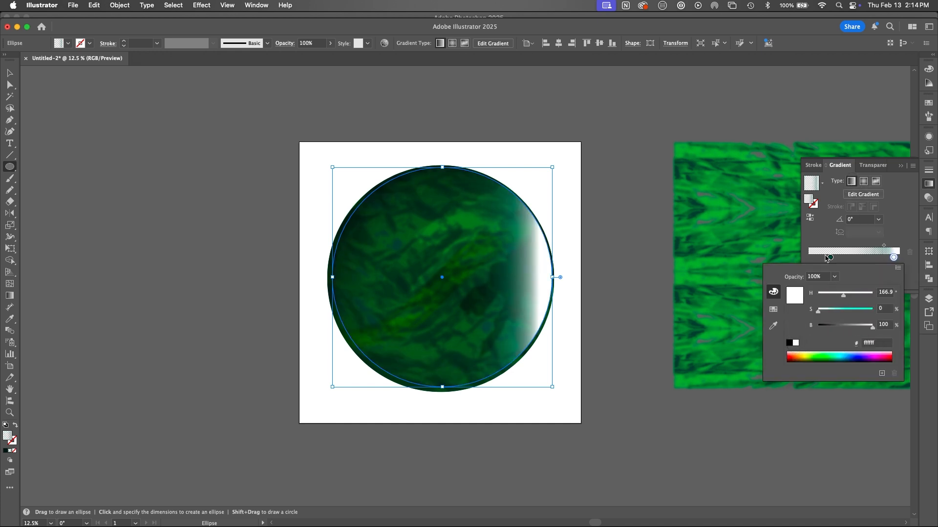
{"action": "double_click", "coordinate": [831, 257]}
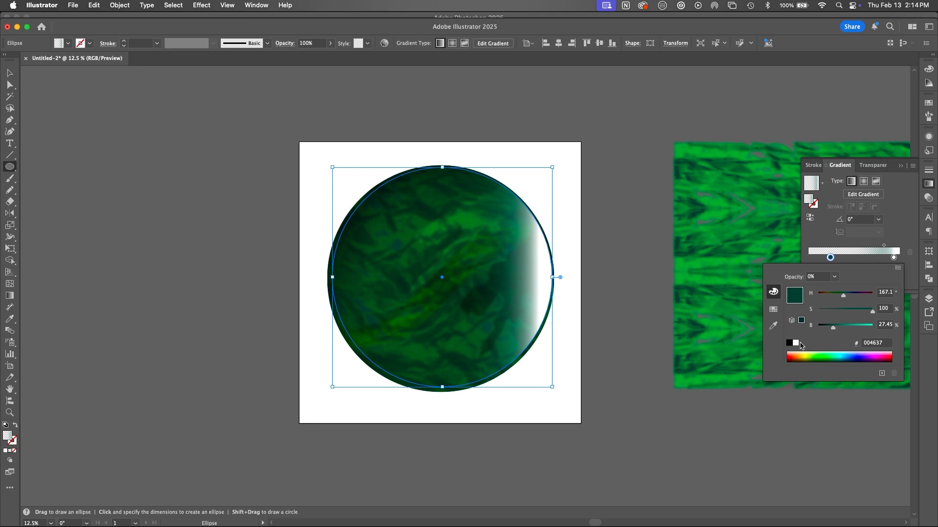
{"action": "left_click", "coordinate": [796, 343]}
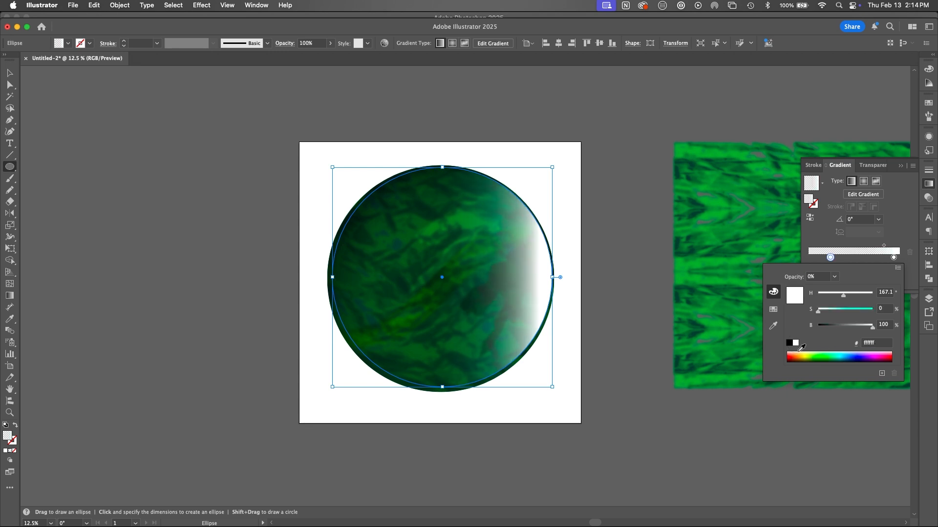
{"action": "left_click", "coordinate": [886, 247]}
{"action": "left_click_drag", "start_coordinate": [884, 246], "coordinate": [808, 259]}
Step: Set the white gradient circle's blend mode to Screen and its opacity to 48%
{"action": "left_click", "coordinate": [930, 200]}
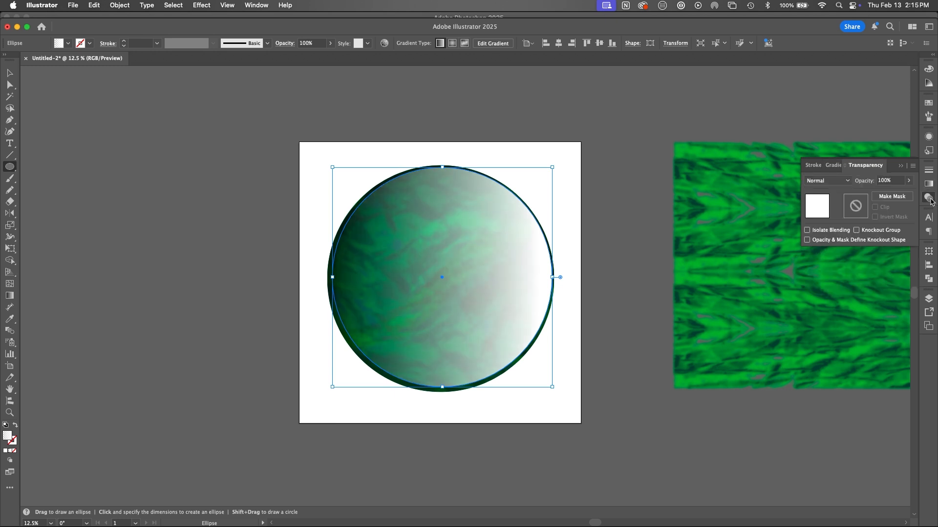
{"action": "left_click", "coordinate": [842, 188]}
{"action": "left_click", "coordinate": [834, 277]}
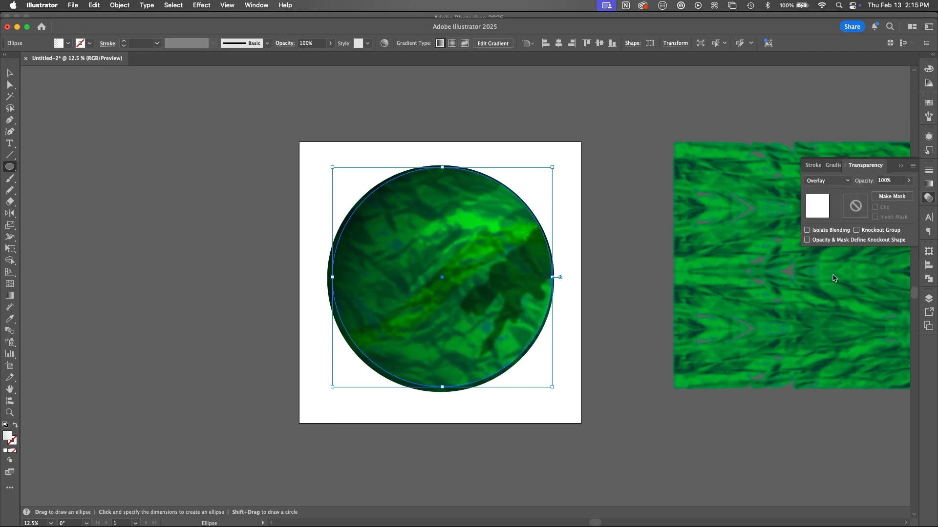
{"action": "left_click", "coordinate": [830, 181]}
{"action": "left_click", "coordinate": [836, 252]}
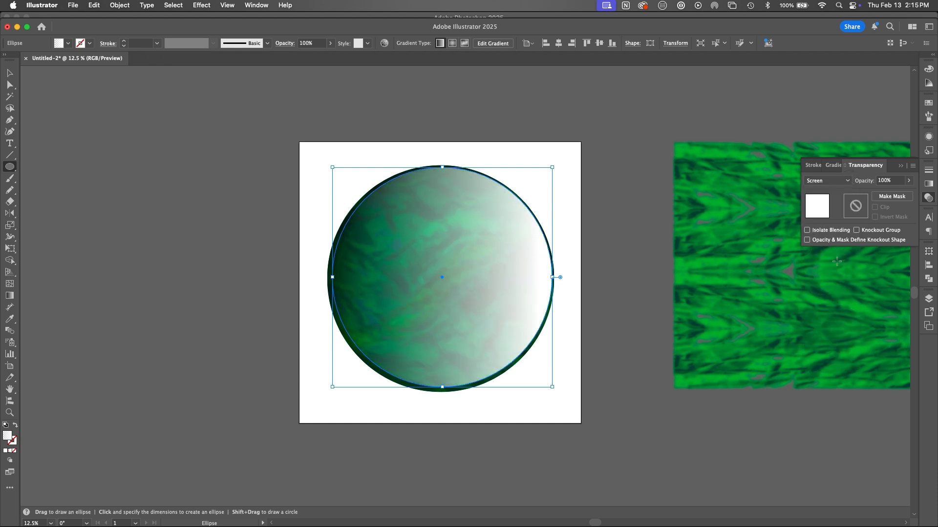
{"action": "left_click", "coordinate": [909, 181]}
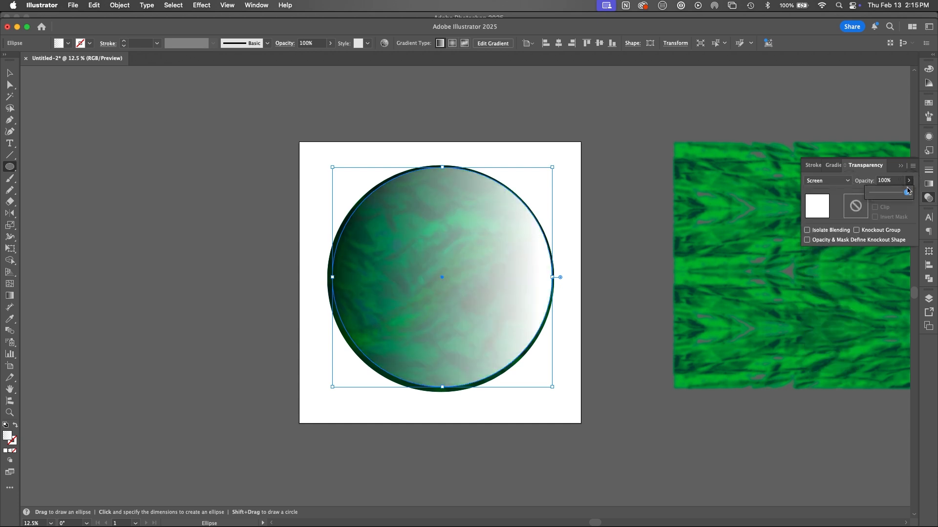
{"action": "left_click_drag", "start_coordinate": [907, 191], "coordinate": [888, 192]}
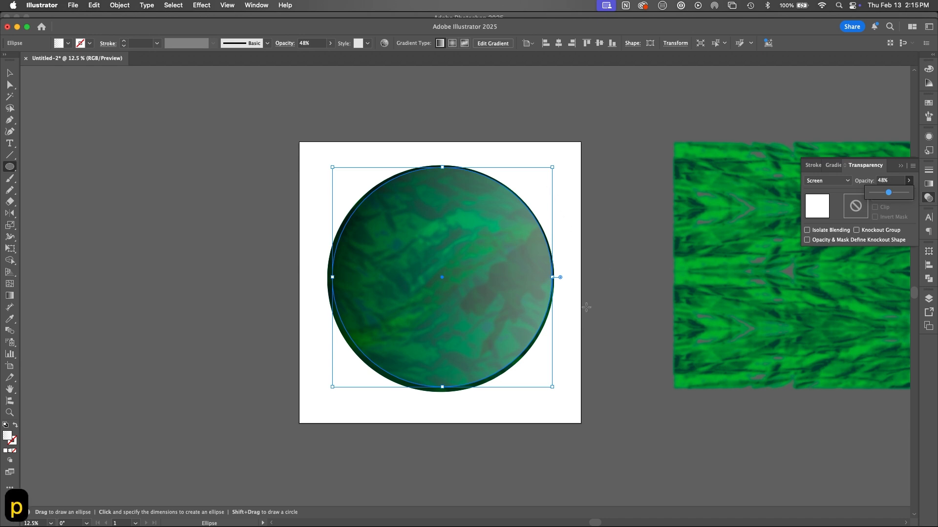
{"action": "key", "text": "Return"}
Step: Draw a diagonal line across the white gradient circle with the Pen tool and remove the upper-left half using Shape Builder
{"action": "key", "text": "p"}
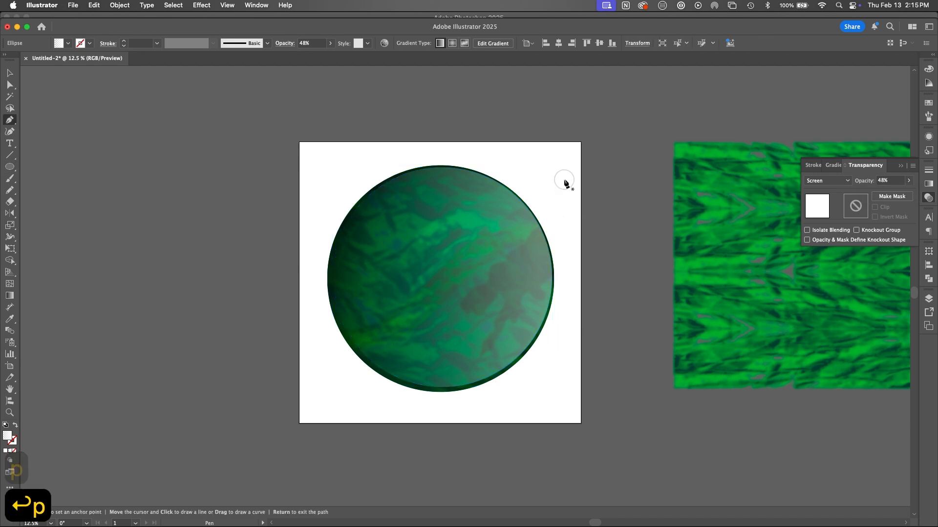
{"action": "left_click", "coordinate": [564, 180]}
{"action": "left_click", "coordinate": [339, 389]}
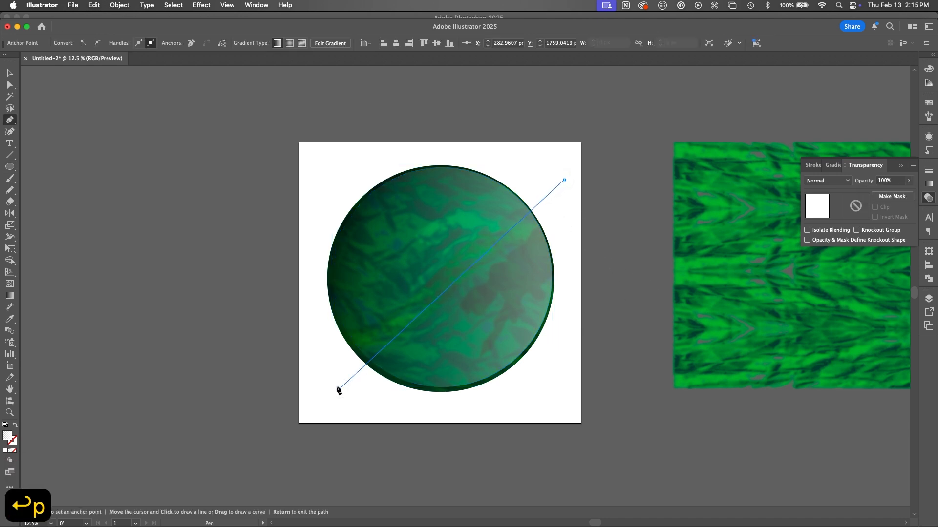
{"action": "key", "text": "v"}
{"action": "left_click", "coordinate": [517, 312], "text": "shift"}
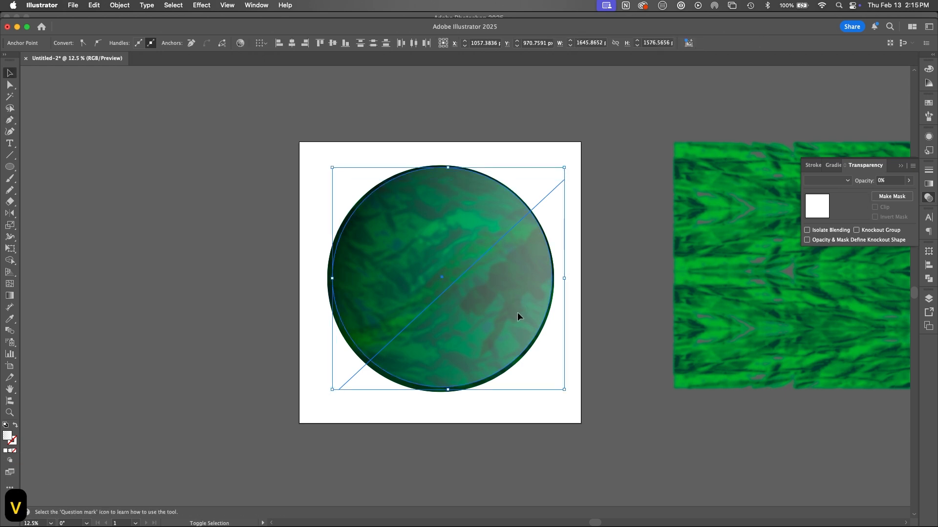
{"action": "key", "text": "shift+m"}
{"action": "mouse_move", "coordinate": [567, 241]}
{"action": "left_mouse_down", "text": "alt"}
{"action": "mouse_move", "coordinate": [519, 147]}
{"action": "mouse_move", "coordinate": [325, 402]}
{"action": "left_mouse_up", "text": "alt"}
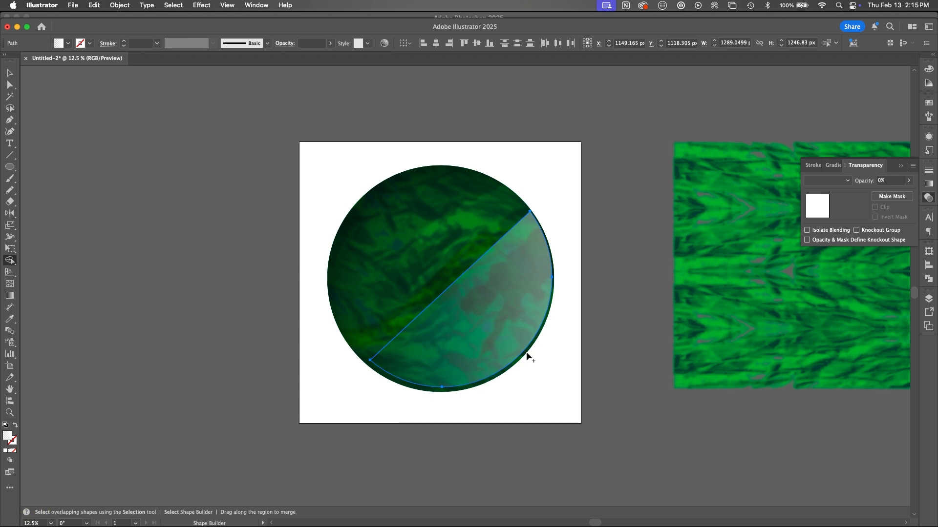
{"action": "key", "text": "v"}
{"action": "left_click", "coordinate": [558, 349]}
{"action": "key", "text": "a"}
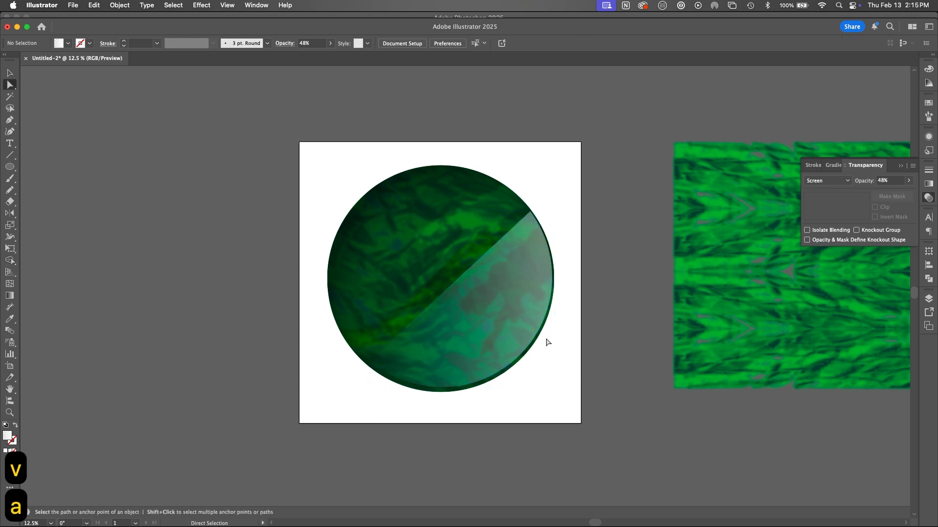
Step: Copy only the outer arc of the half-circle reflection and paste it in place in front
{"action": "left_click", "coordinate": [539, 332]}
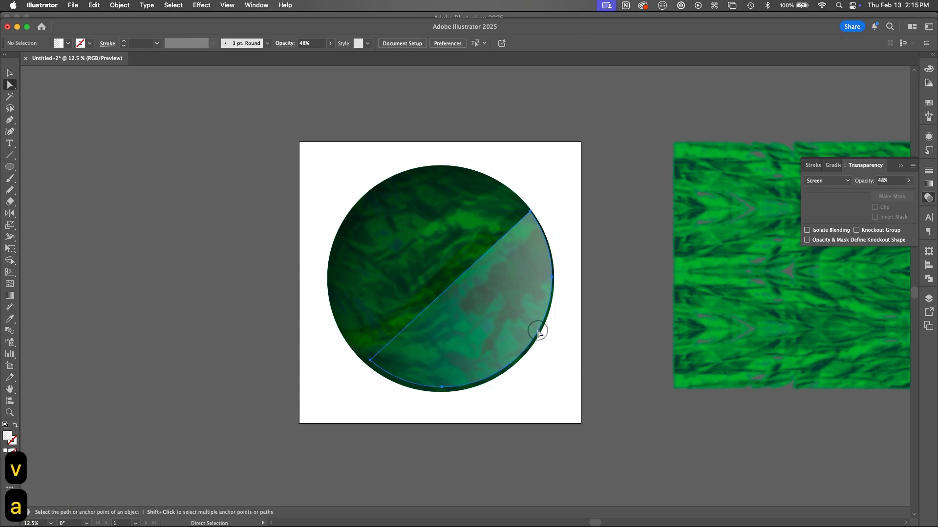
{"action": "left_click", "coordinate": [443, 388]}
{"action": "left_click", "coordinate": [552, 278]}
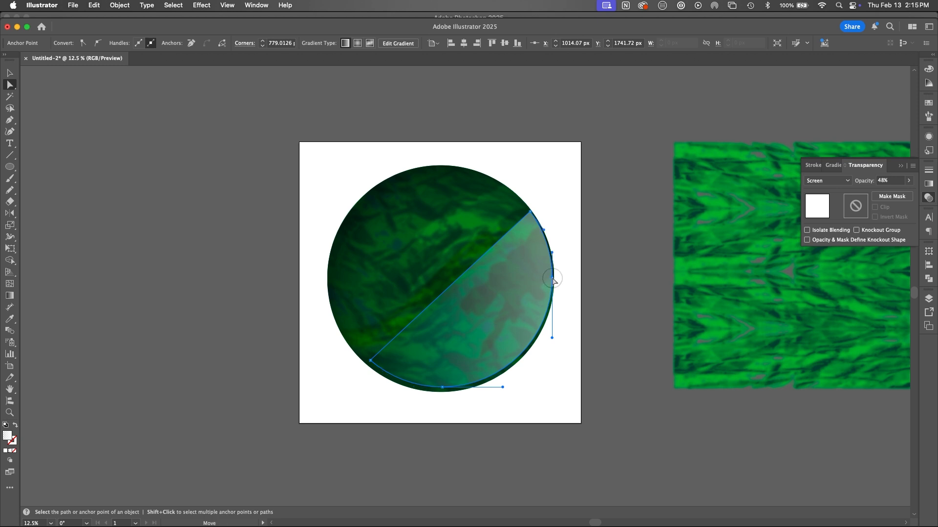
{"action": "key", "text": "super+c"}
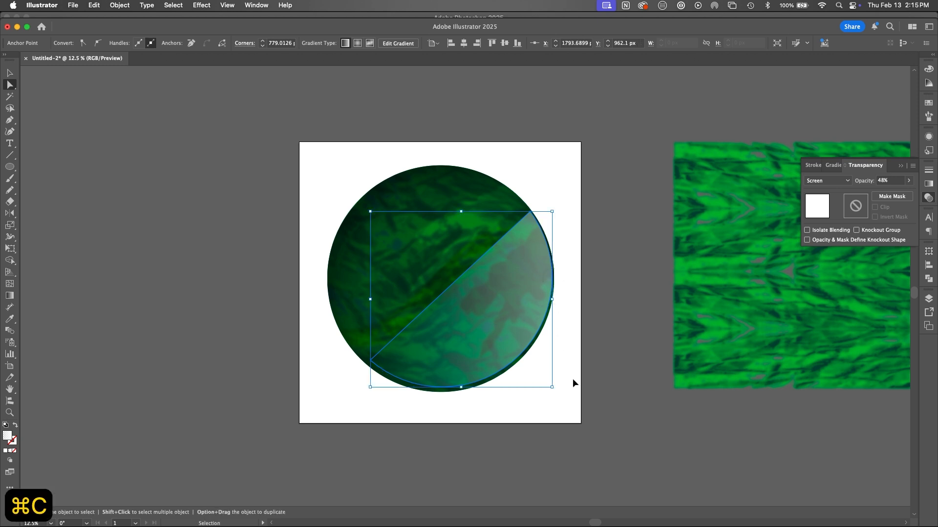
{"action": "key", "text": "super+f"}
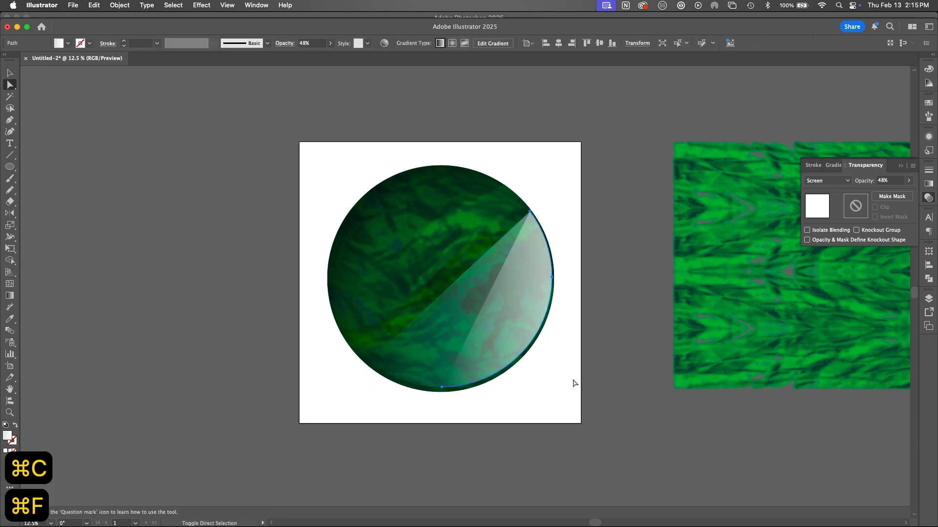
Step: Swap the pasted arc's fill to its stroke, set the weight to 5 pt, and make the stroke solid white
{"action": "key", "text": "shift+x"}
{"action": "left_click", "coordinate": [928, 169]}
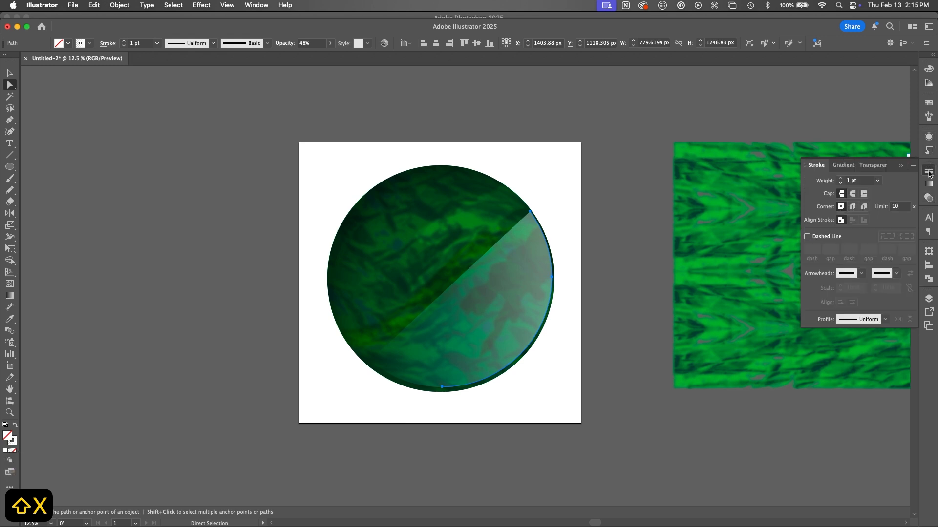
{"action": "left_click", "coordinate": [841, 179]}
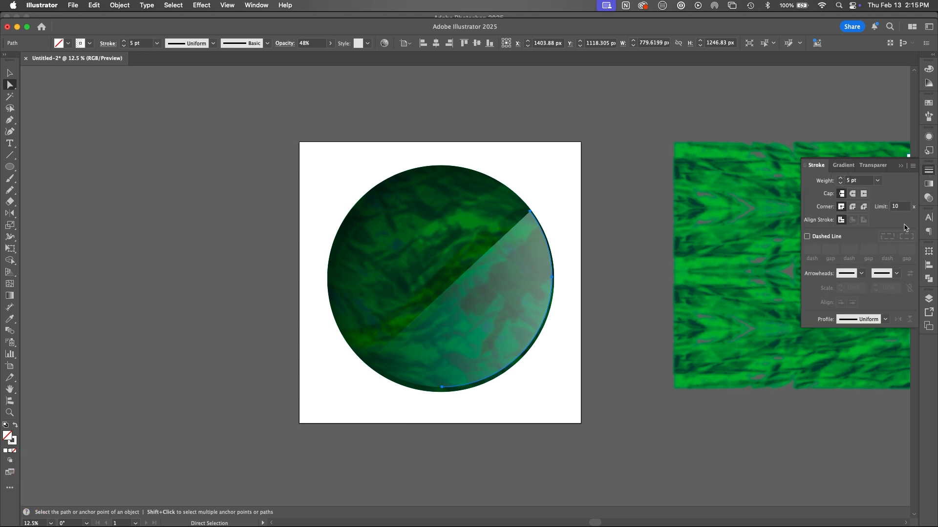
{"action": "left_click", "coordinate": [14, 439]}
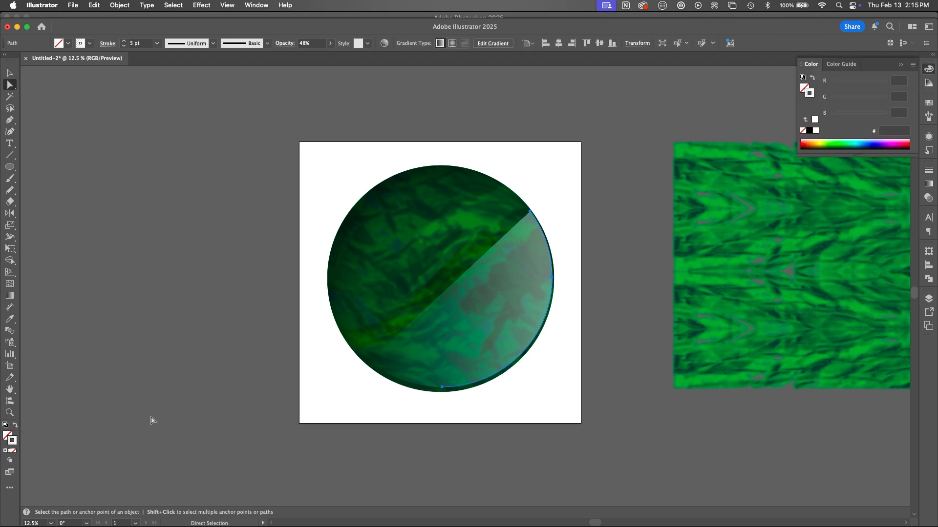
{"action": "left_click", "coordinate": [6, 451]}
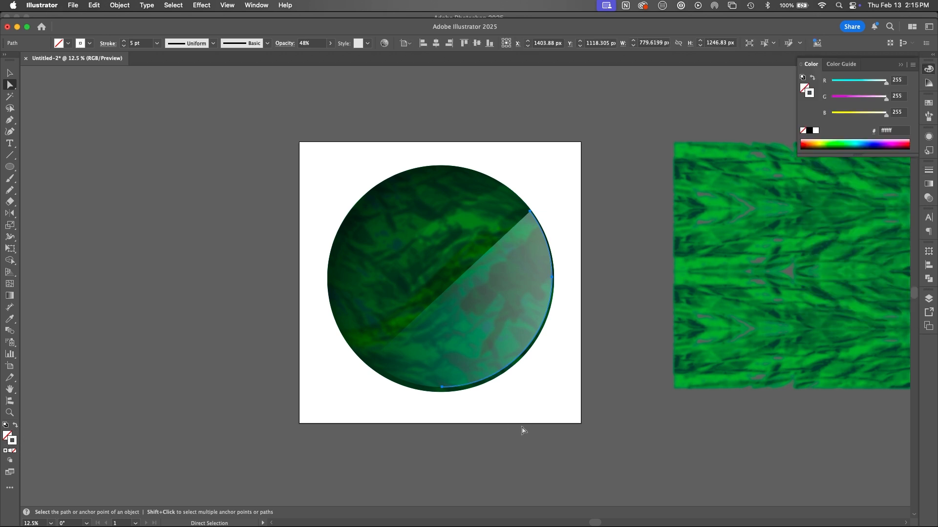
Step: Give the white arc stroke a width profile that tapers at both ends and deselect it
{"action": "left_click", "coordinate": [929, 170]}
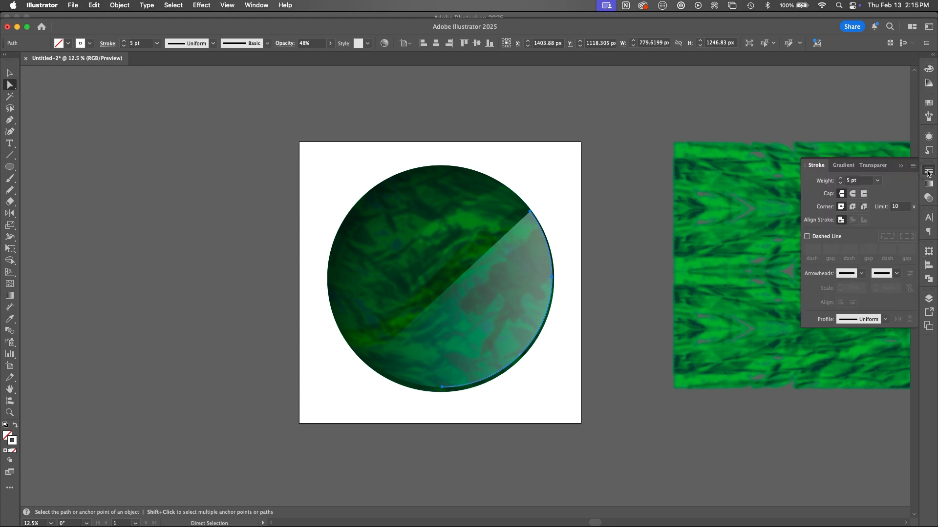
{"action": "left_click", "coordinate": [879, 318]}
{"action": "left_click", "coordinate": [859, 346]}
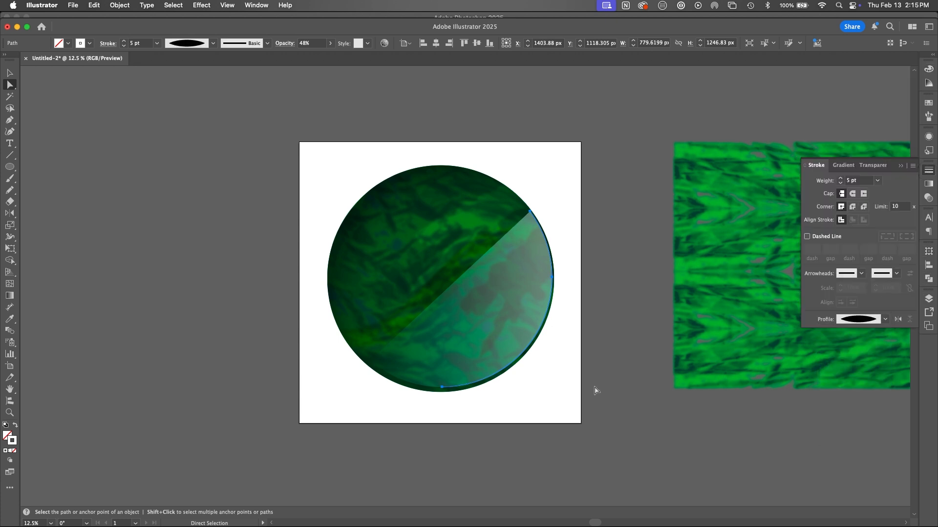
{"action": "left_click", "coordinate": [598, 405]}
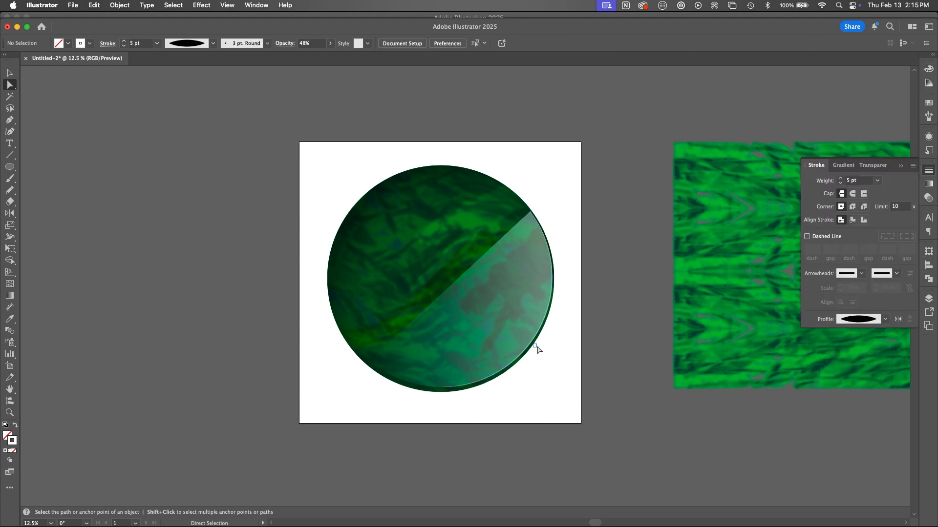
Step: Make an opacity mask on the half-circle reflection with clipping turned off and enter the mask for editing
{"action": "key", "text": "z"}
{"action": "left_click_drag", "start_coordinate": [485, 350], "coordinate": [558, 381]}
{"action": "key", "text": "space"}
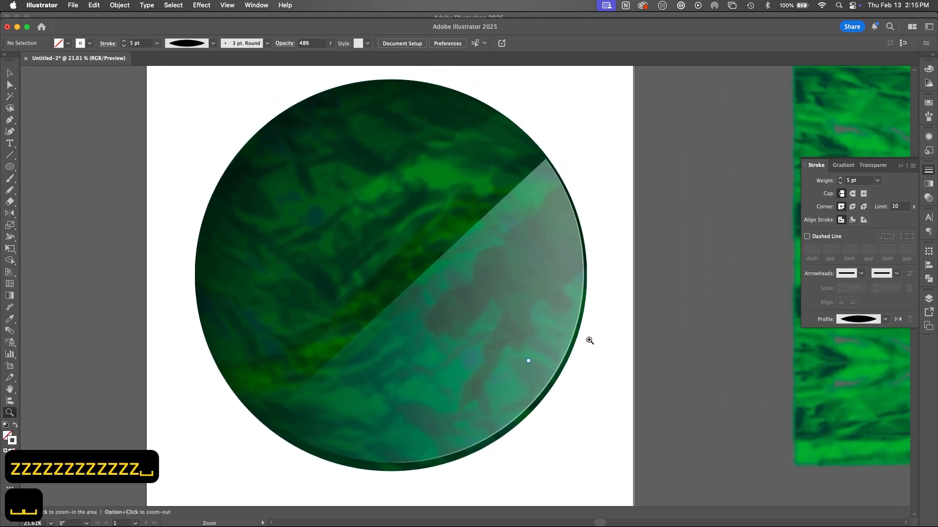
{"action": "key", "text": "a"}
{"action": "left_click", "coordinate": [516, 336]}
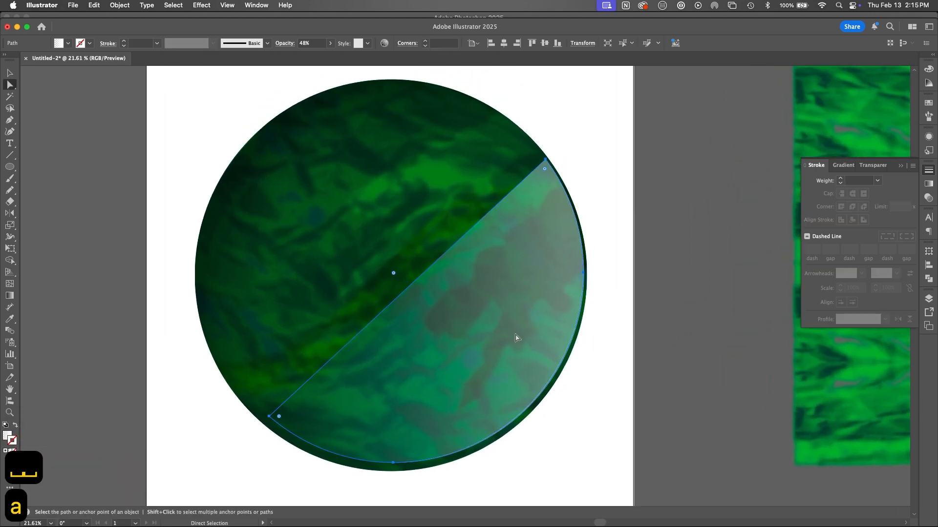
{"action": "left_click", "coordinate": [928, 198]}
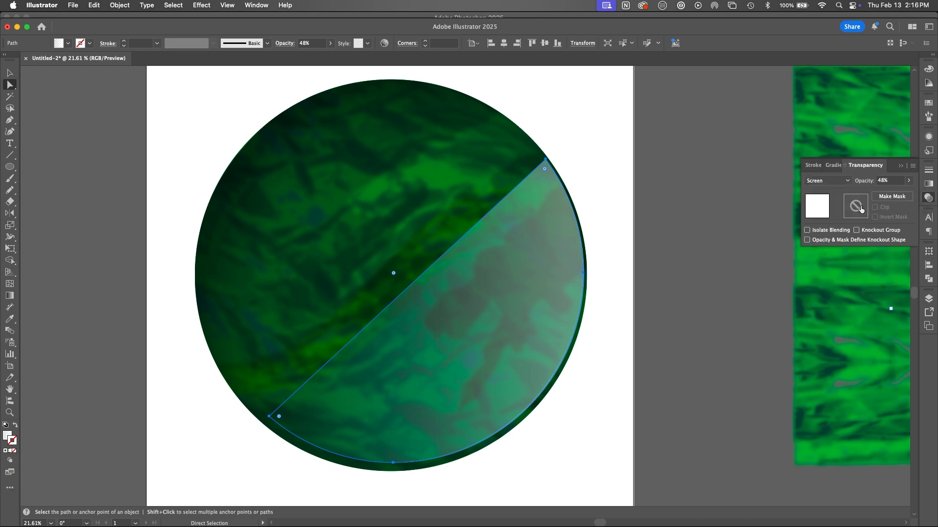
{"action": "left_click", "coordinate": [891, 195]}
{"action": "left_click", "coordinate": [874, 207]}
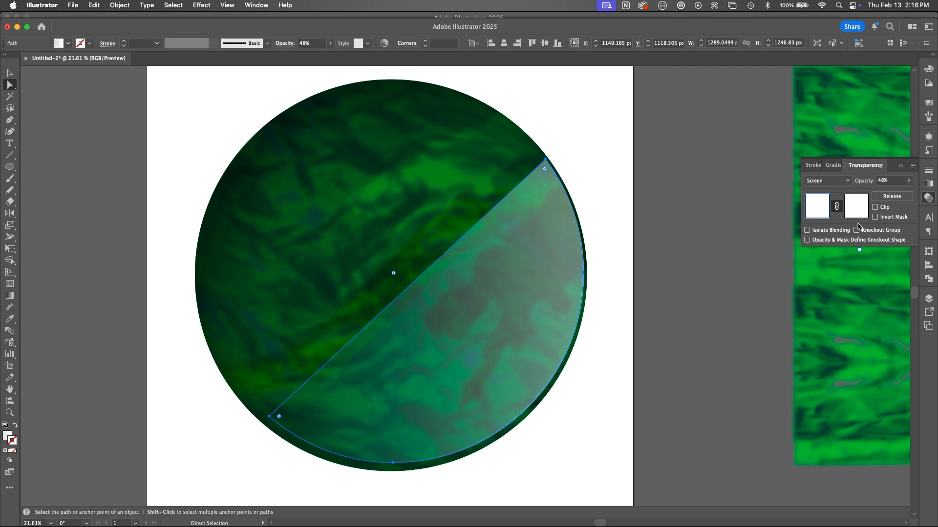
{"action": "left_click", "coordinate": [858, 209]}
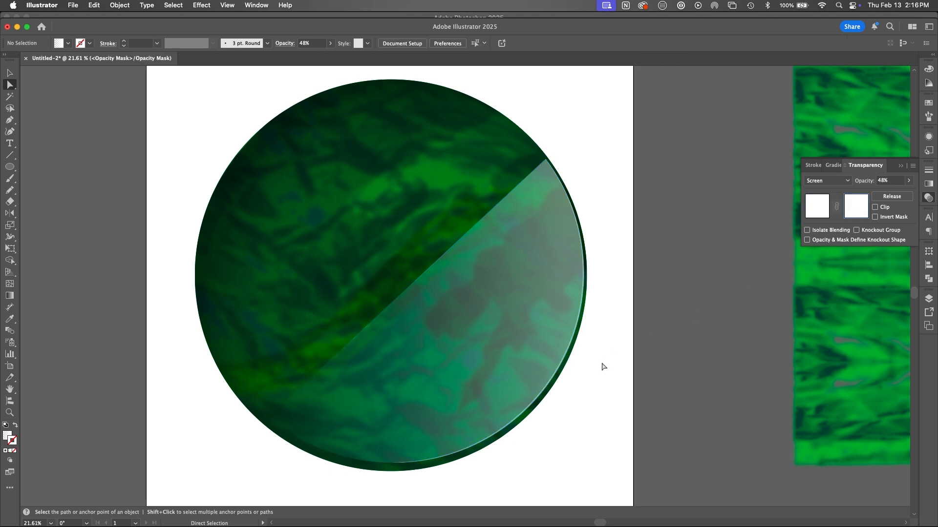
Step: Draw a vertical rectangle about 128 by 1347 px across the reflection in the mask, with black fill and no stroke
{"action": "key", "text": "m"}
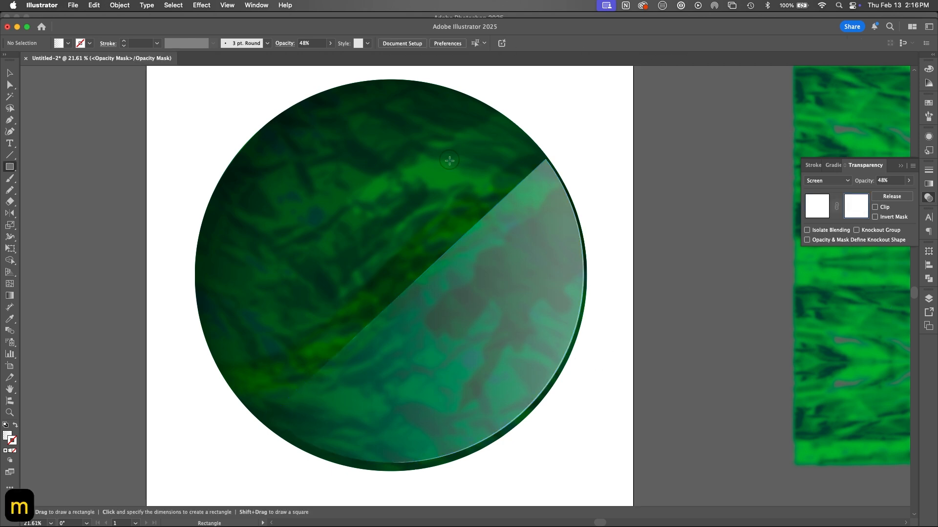
{"action": "mouse_move", "coordinate": [450, 156]}
{"action": "left_mouse_down"}
{"action": "mouse_move", "coordinate": [446, 473]}
{"action": "mouse_move", "coordinate": [481, 484]}
{"action": "left_mouse_up"}
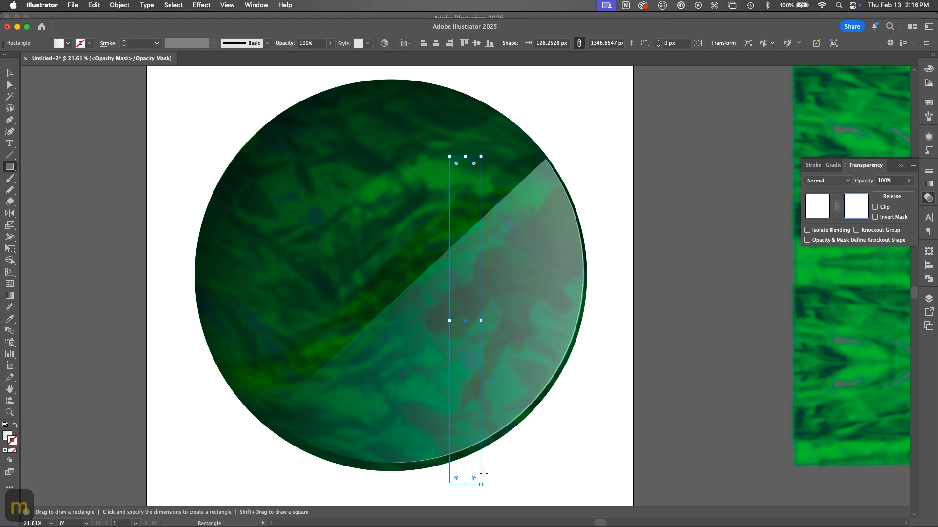
{"action": "key", "text": "d"}
{"action": "key", "text": "shift+x"}
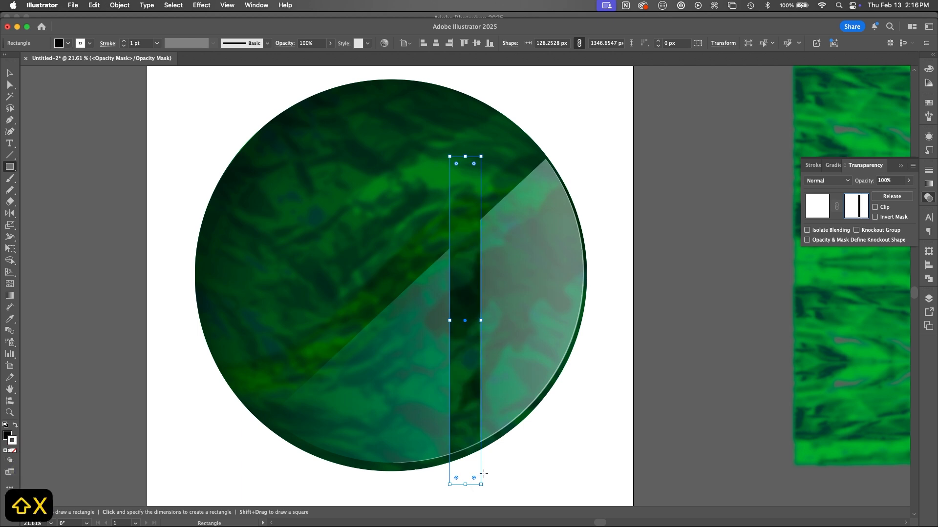
{"action": "key", "text": "slash"}
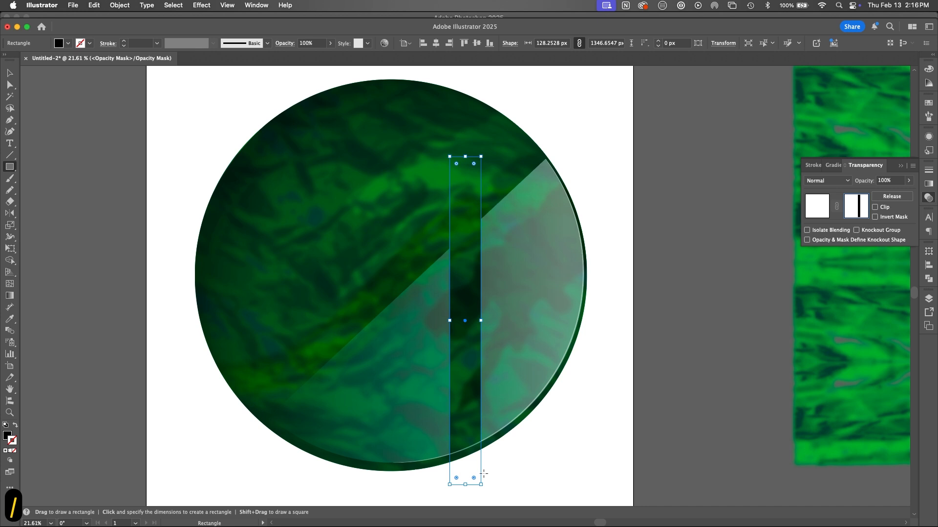
Step: Narrow the black mask bar to about 53 px and duplicate it to make three spaced vertical bars
{"action": "key", "text": "v"}
{"action": "left_click_drag", "start_coordinate": [480, 320], "coordinate": [462, 323]}
{"action": "left_click_drag", "start_coordinate": [462, 355], "coordinate": [402, 386], "text": "alt"}
Step: Select all three vertical bars, paste a copy in front, and rotate the copy 90° to form a window grid
{"action": "left_click", "coordinate": [459, 368], "text": "shift"}
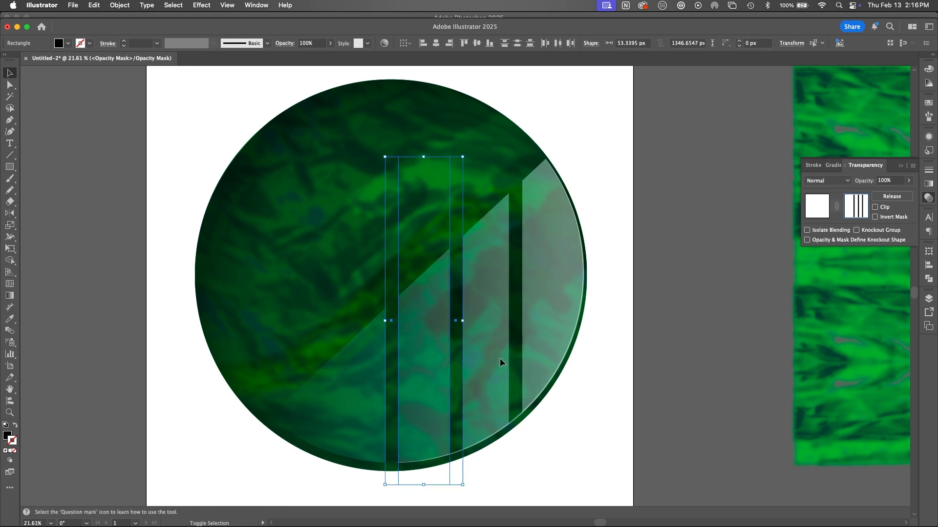
{"action": "left_click", "coordinate": [515, 372], "text": "shift"}
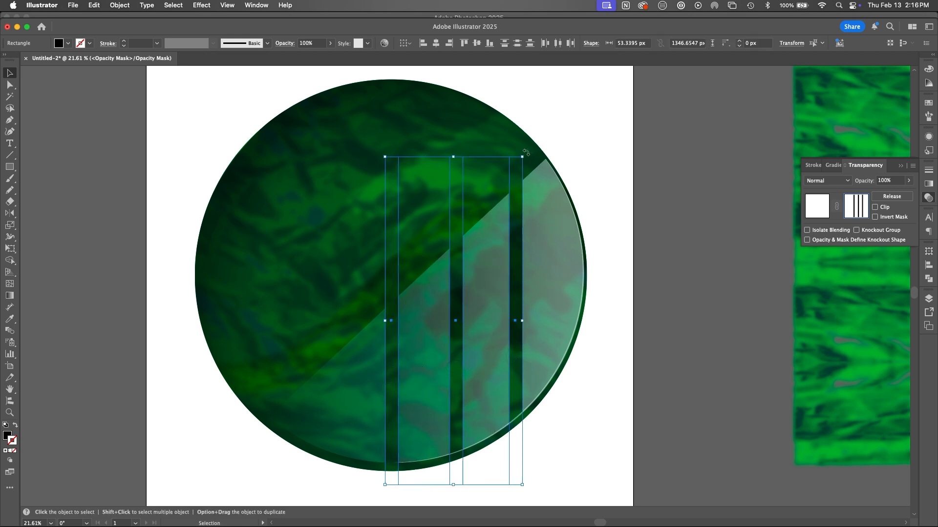
{"action": "key", "text": "super+c"}
{"action": "key", "text": "super+f"}
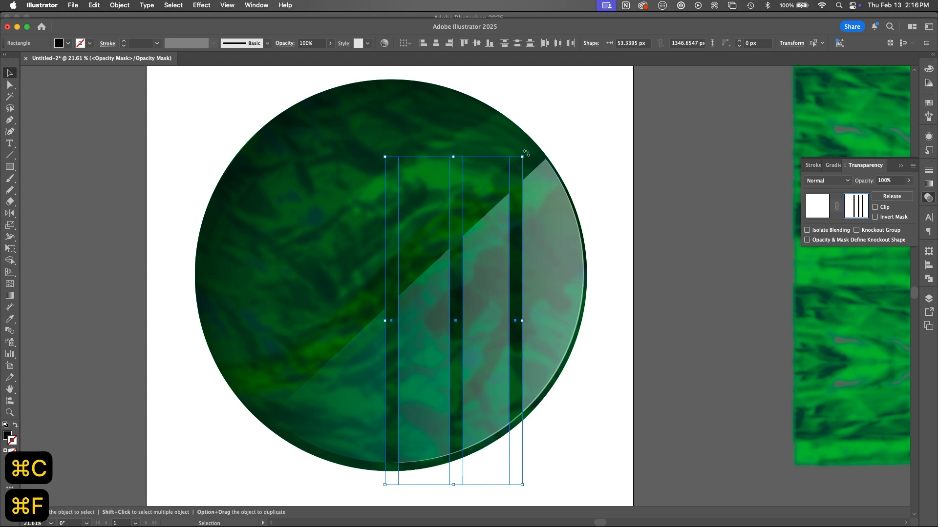
{"action": "left_click_drag", "start_coordinate": [526, 153], "coordinate": [623, 381]}
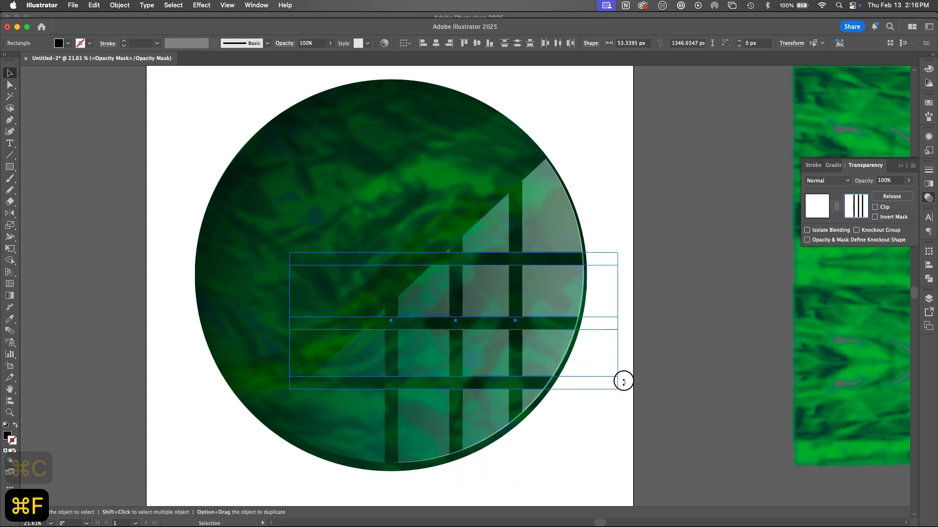
Step: Select all horizontal and vertical bars of the grid and start an Envelope Distort warp on them
{"action": "left_click", "coordinate": [515, 240], "text": "shift"}
{"action": "left_click", "coordinate": [456, 294], "text": "shift"}
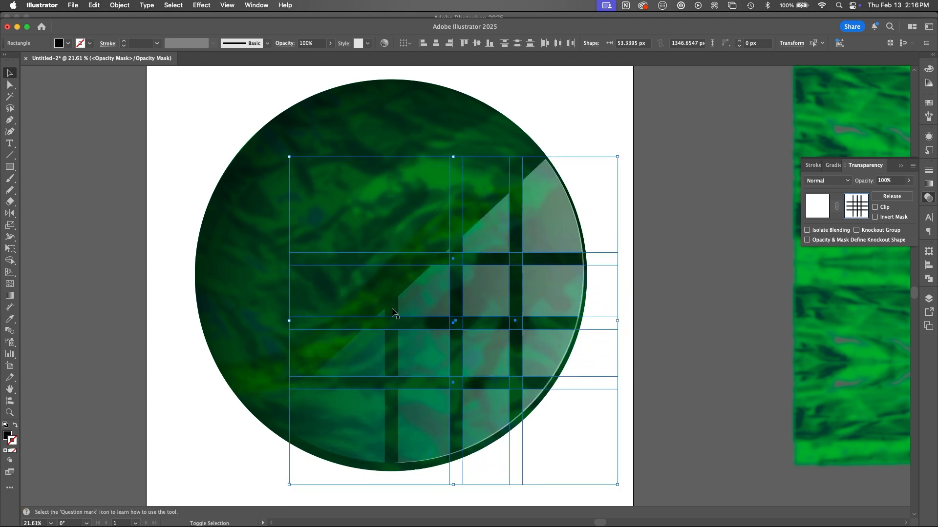
{"action": "left_click", "coordinate": [393, 312], "text": "shift"}
{"action": "left_click", "coordinate": [120, 5]}
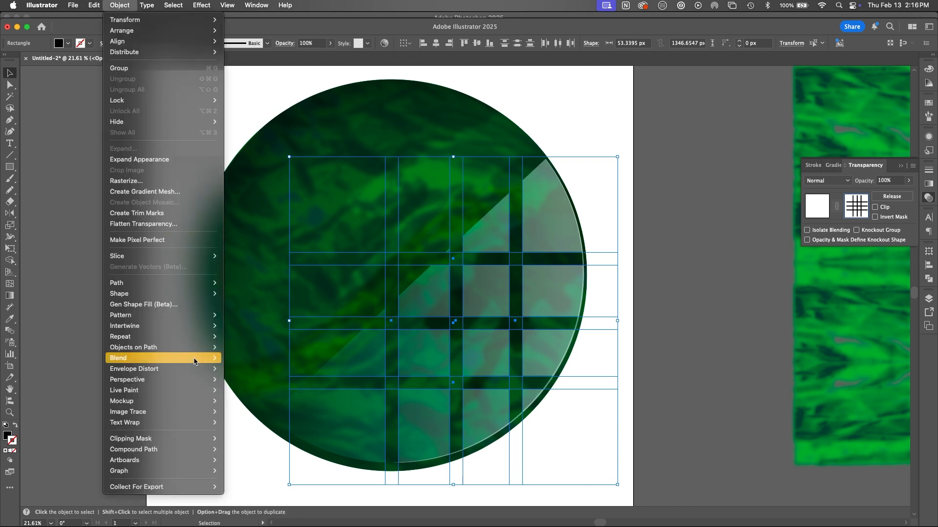
{"action": "mouse_move", "coordinate": [194, 369]}
{"action": "left_click", "coordinate": [254, 369]}
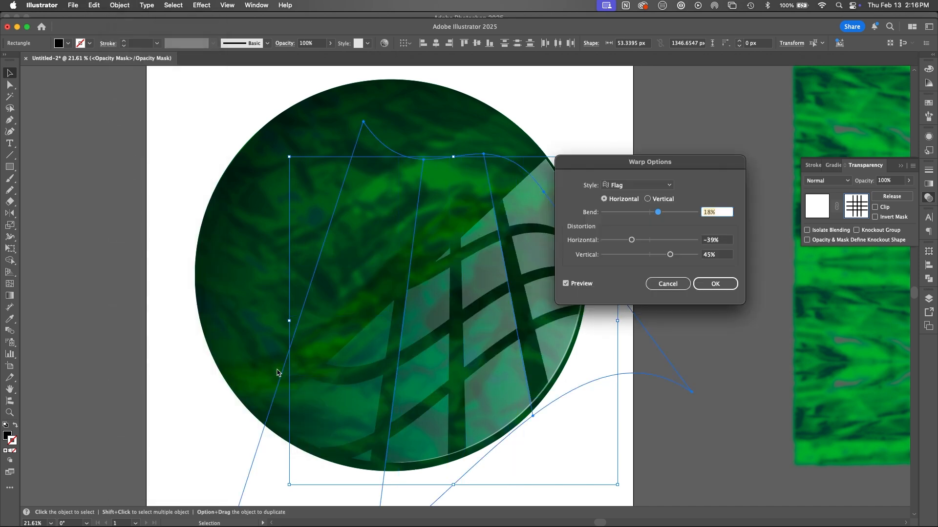
Step: Set the warp style to Bulge, with 0% horizontal and vertical distortion and a bend of 28%
{"action": "left_click", "coordinate": [645, 185]}
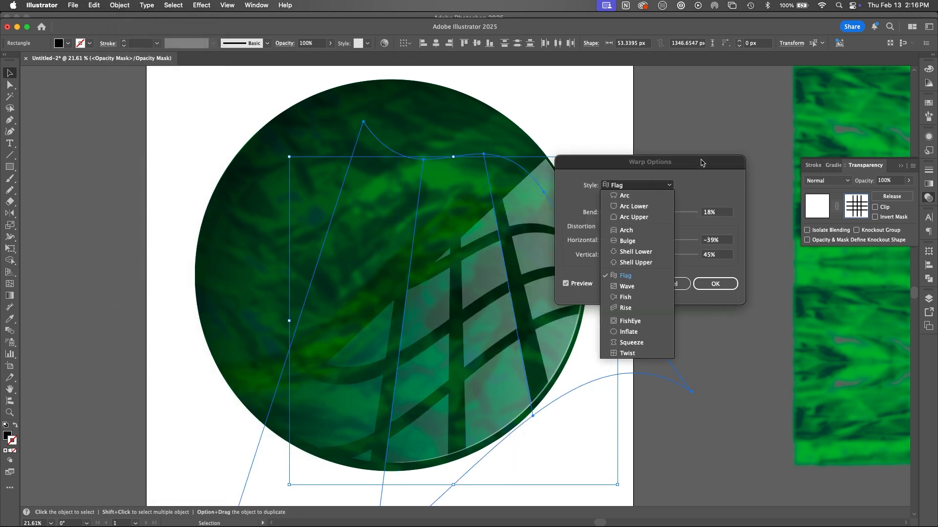
{"action": "left_click", "coordinate": [642, 244]}
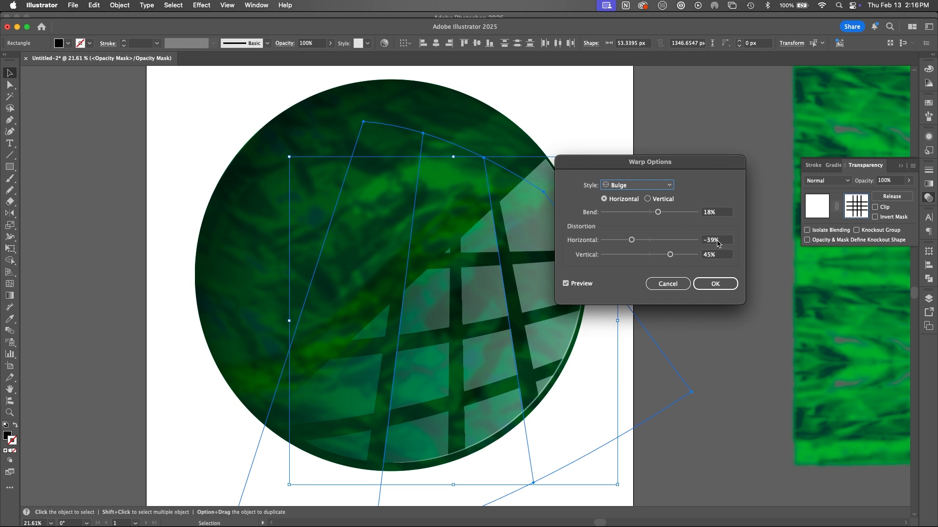
{"action": "left_click", "coordinate": [717, 241]}
{"action": "type", "text": "0"}
{"action": "key", "text": "Tab"}
{"action": "type", "text": "0"}
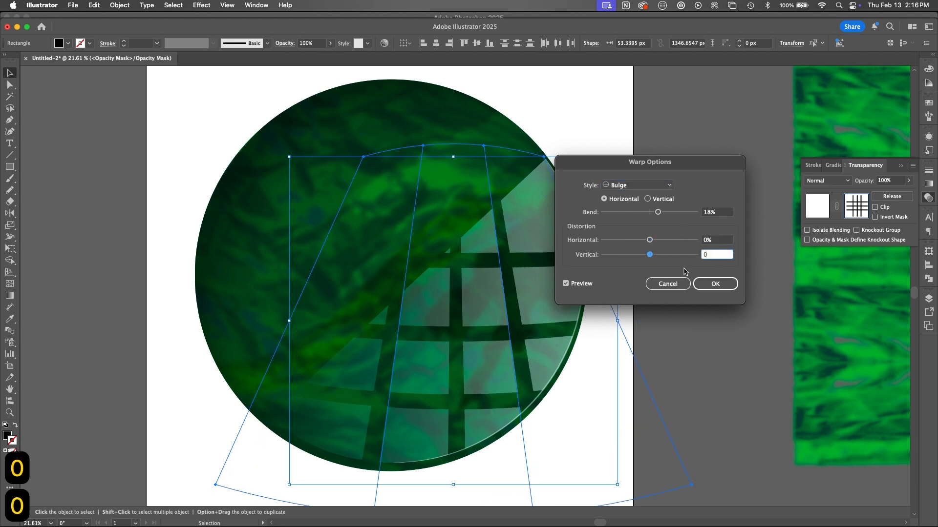
{"action": "left_click_drag", "start_coordinate": [658, 213], "coordinate": [662, 213]}
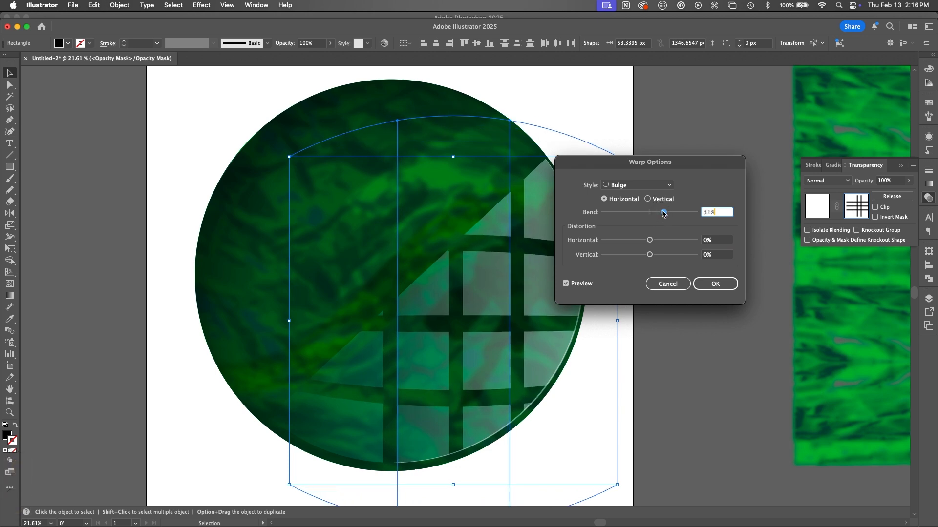
Step: Change the grid's warp style to Arch with a bend of -45% and apply the warp
{"action": "left_click", "coordinate": [637, 185]}
{"action": "left_click", "coordinate": [640, 230]}
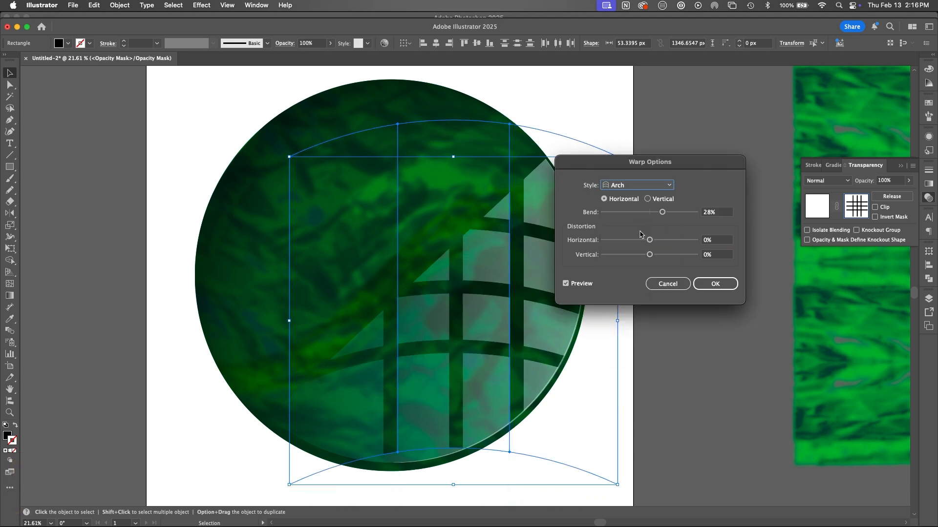
{"action": "left_click_drag", "start_coordinate": [662, 213], "coordinate": [629, 213]}
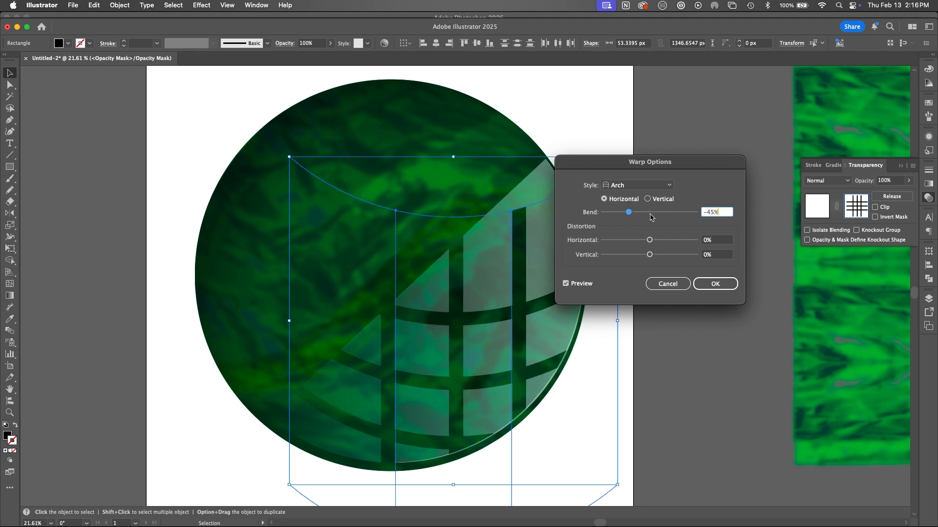
{"action": "left_click", "coordinate": [713, 287]}
Step: Move the warped grid up so it covers the watch face and apply a Gaussian Blur with a 4.3364-pixel radius
{"action": "left_click_drag", "start_coordinate": [522, 382], "coordinate": [517, 313]}
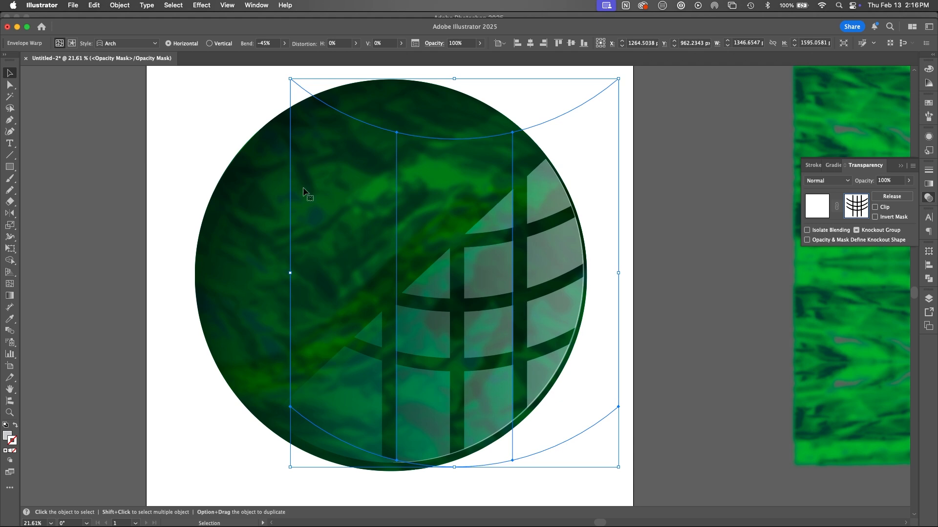
{"action": "left_click", "coordinate": [201, 5]}
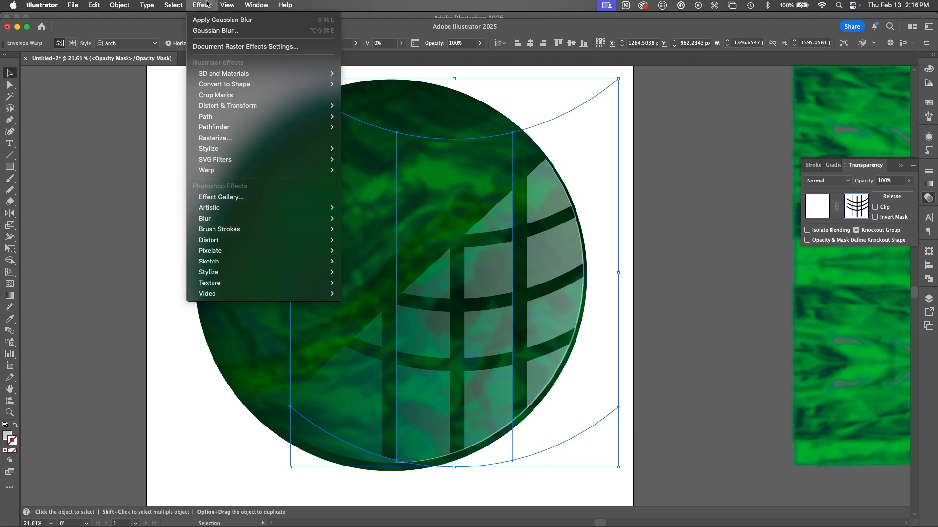
{"action": "left_click", "coordinate": [215, 31]}
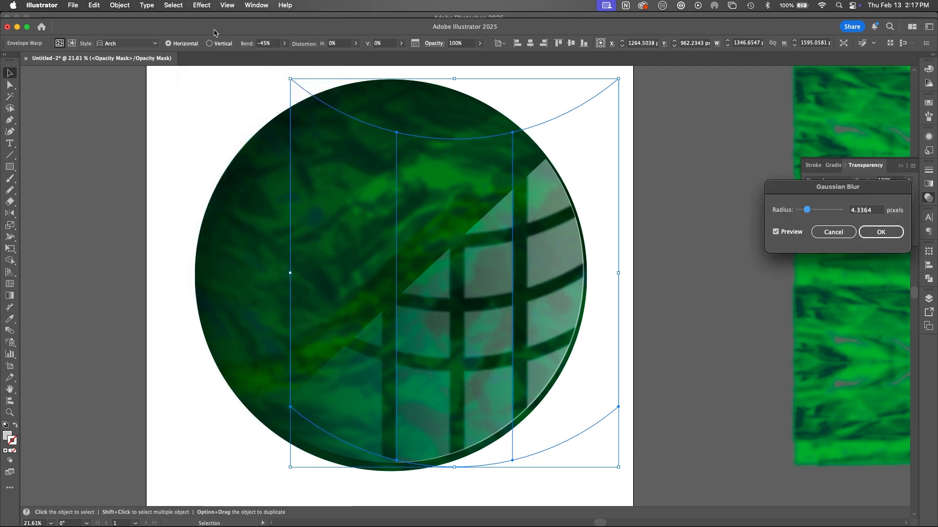
{"action": "left_click", "coordinate": [875, 235]}
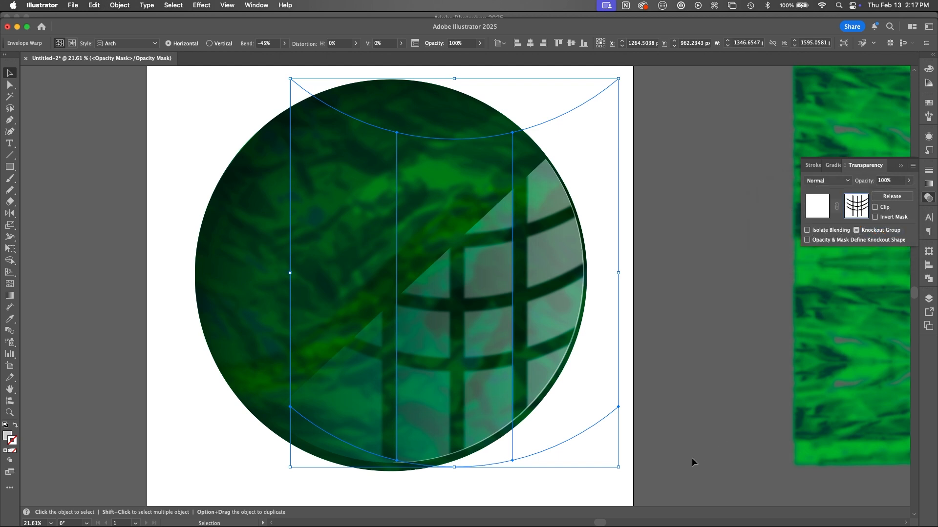
Step: Exit the opacity mask back to the glass reflection artwork, set its opacity to 29% and deselect it
{"action": "left_click", "coordinate": [816, 206]}
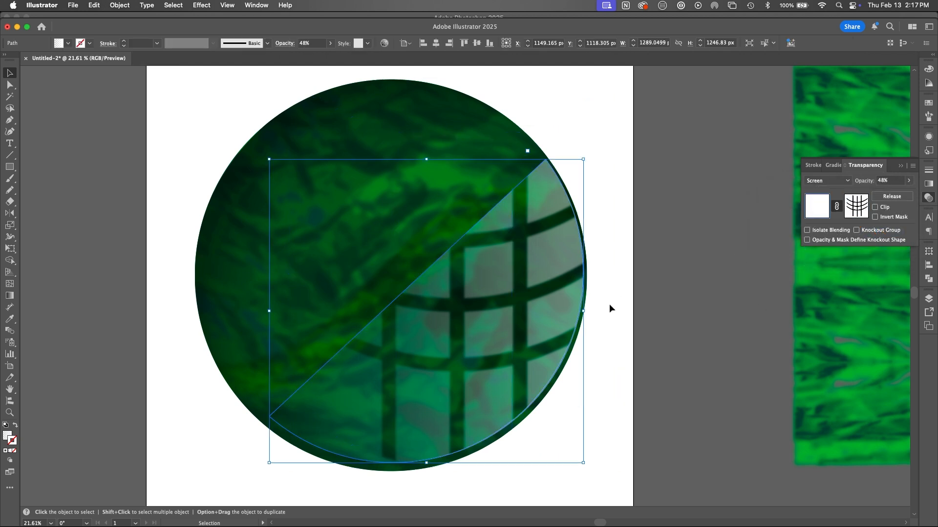
{"action": "left_click", "coordinate": [908, 180]}
{"action": "left_click_drag", "start_coordinate": [890, 195], "coordinate": [884, 195]}
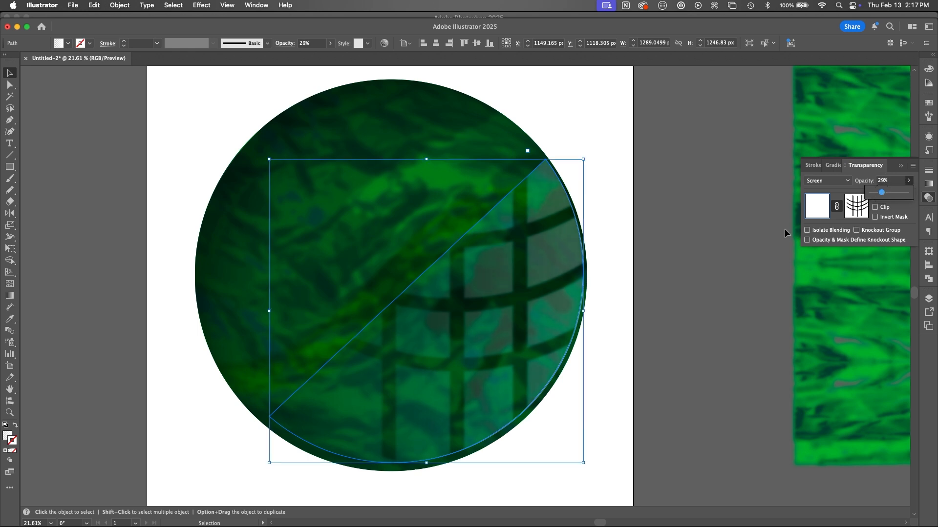
{"action": "left_click", "coordinate": [661, 367]}
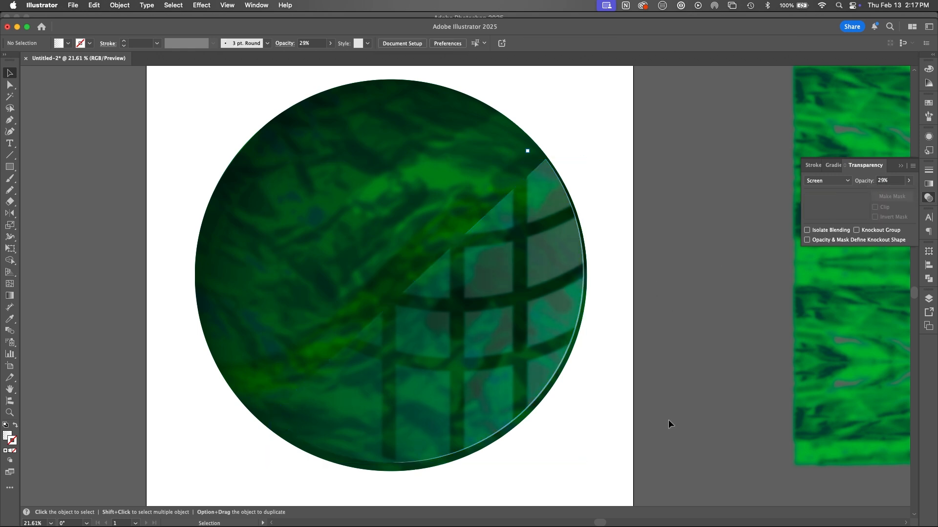
Step: Try to bend the straight diagonal edge of the glass reflection into a curve with the Anchor Point tool
{"action": "key", "text": "a"}
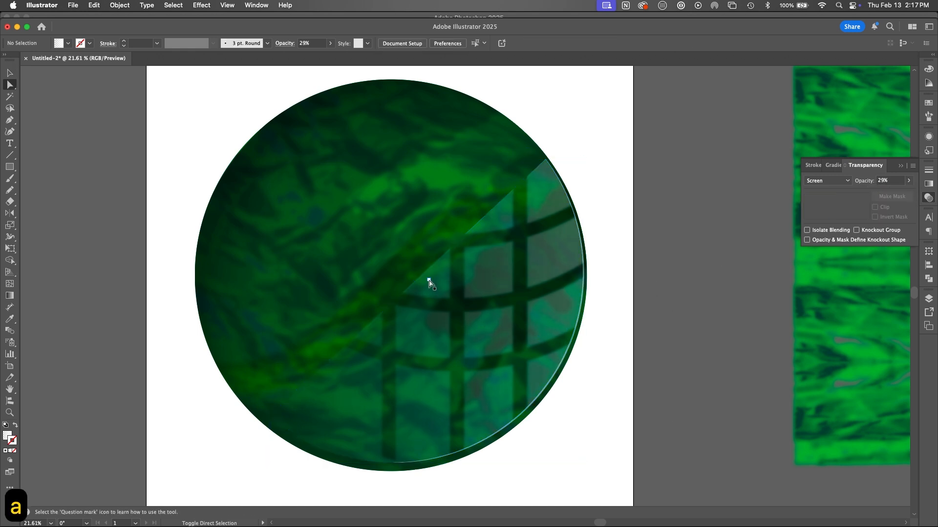
{"action": "key", "text": "shift+c"}
{"action": "left_click_drag", "start_coordinate": [418, 277], "coordinate": [433, 337]}
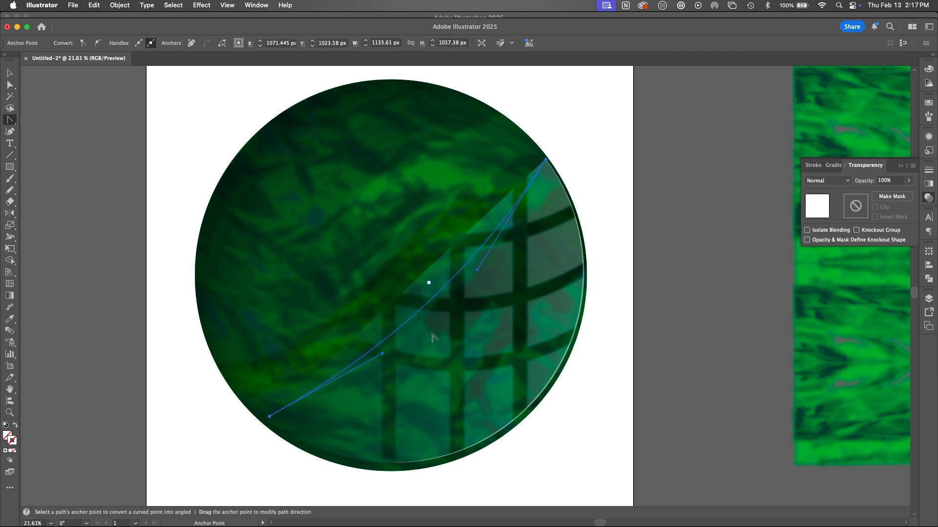
{"action": "key", "text": "v"}
{"action": "left_click", "coordinate": [647, 341]}
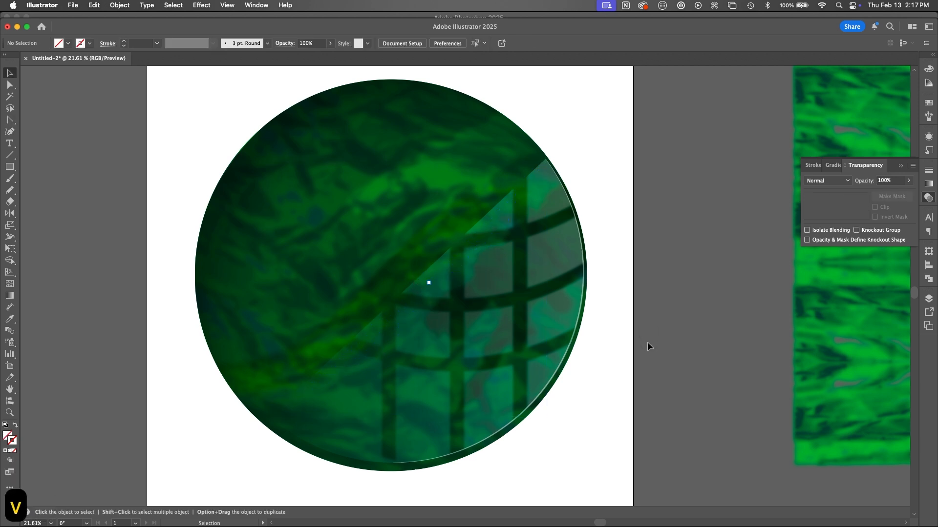
Step: Select the masked reflection shape and bend its diagonal edge into a curve bowing toward the face's lower-right rim, then deselect it
{"action": "left_click", "coordinate": [439, 277]}
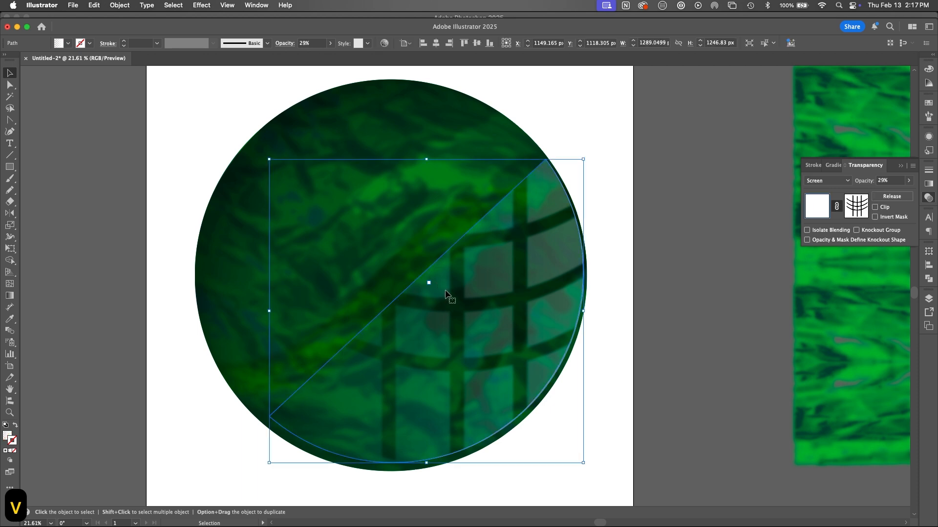
{"action": "key", "text": "shift+c"}
{"action": "left_click", "coordinate": [437, 260]}
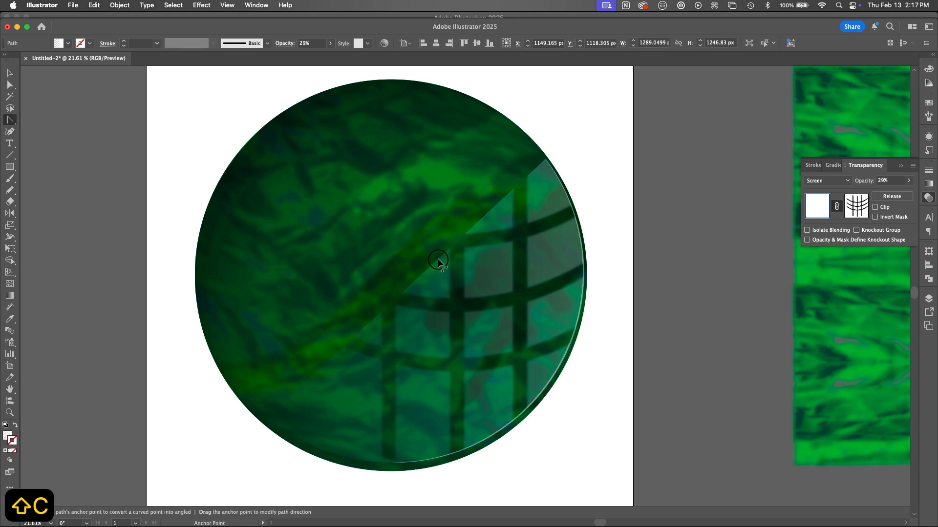
{"action": "left_click_drag", "start_coordinate": [438, 260], "coordinate": [464, 287]}
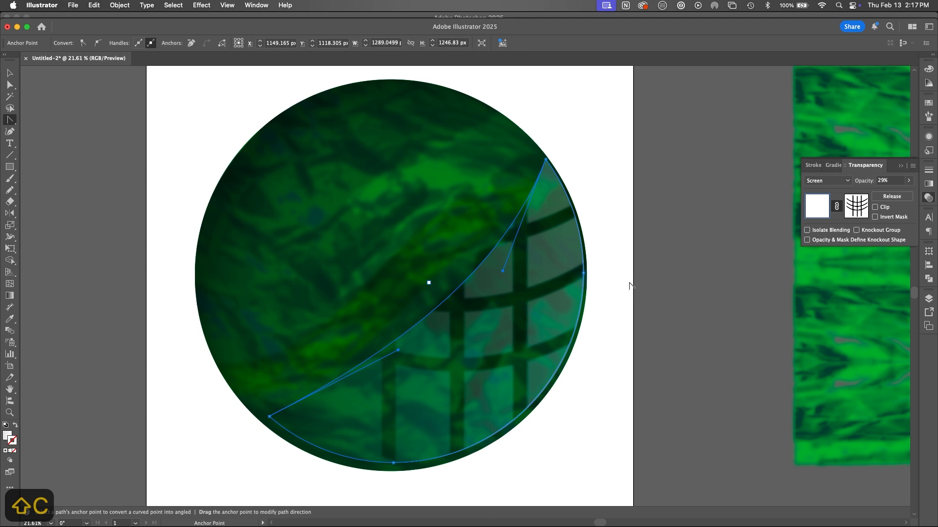
{"action": "key", "text": "v"}
{"action": "left_click", "coordinate": [619, 322]}
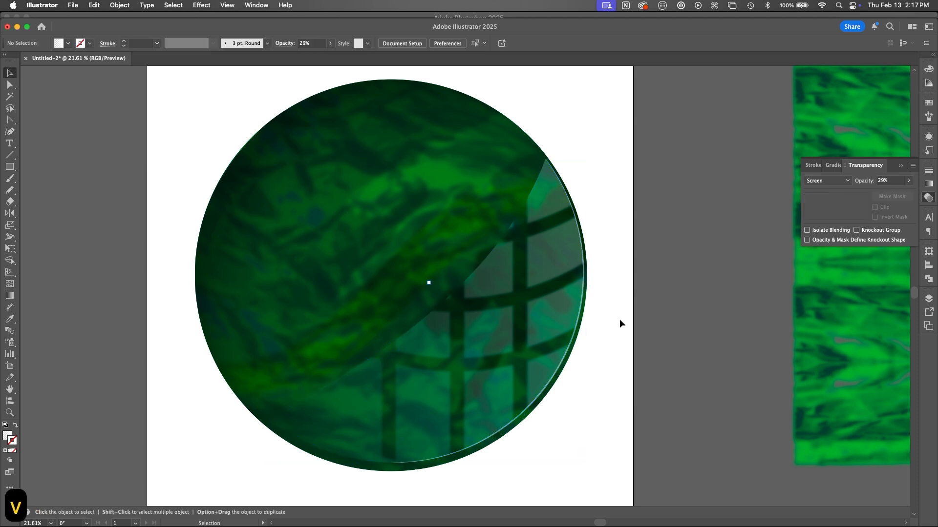